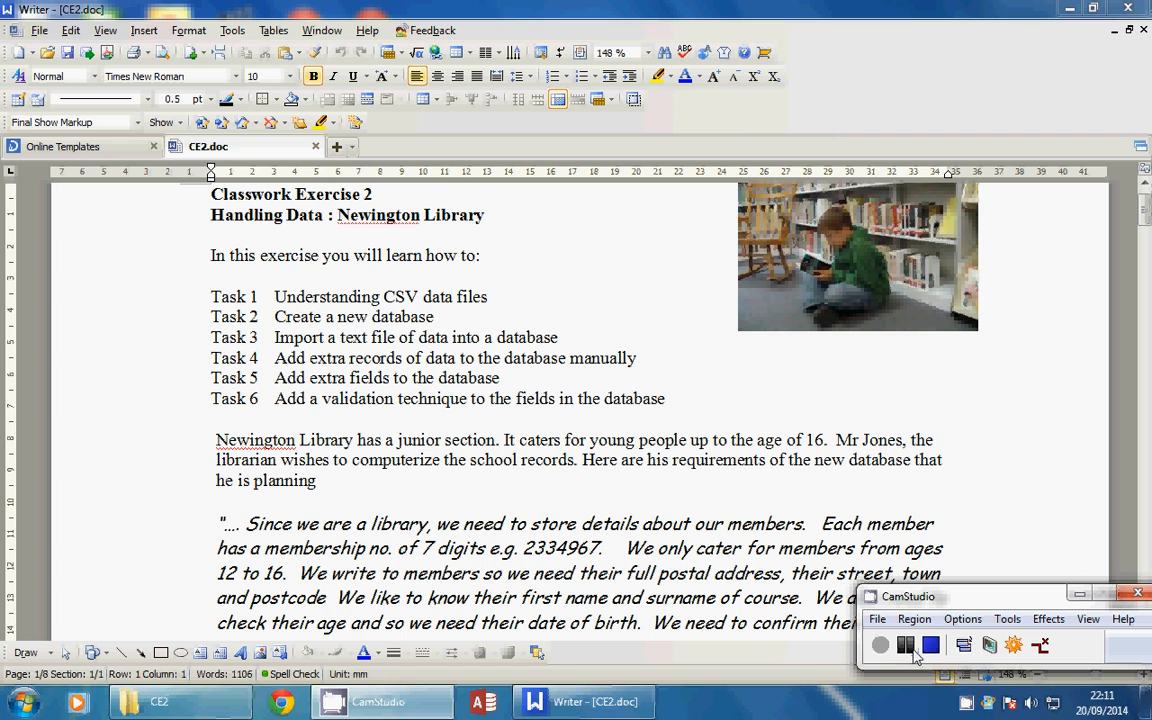
Open the CE2 exercise folder from the taskbar over the Writer document
{"action": "left_click", "coordinate": [160, 704]}
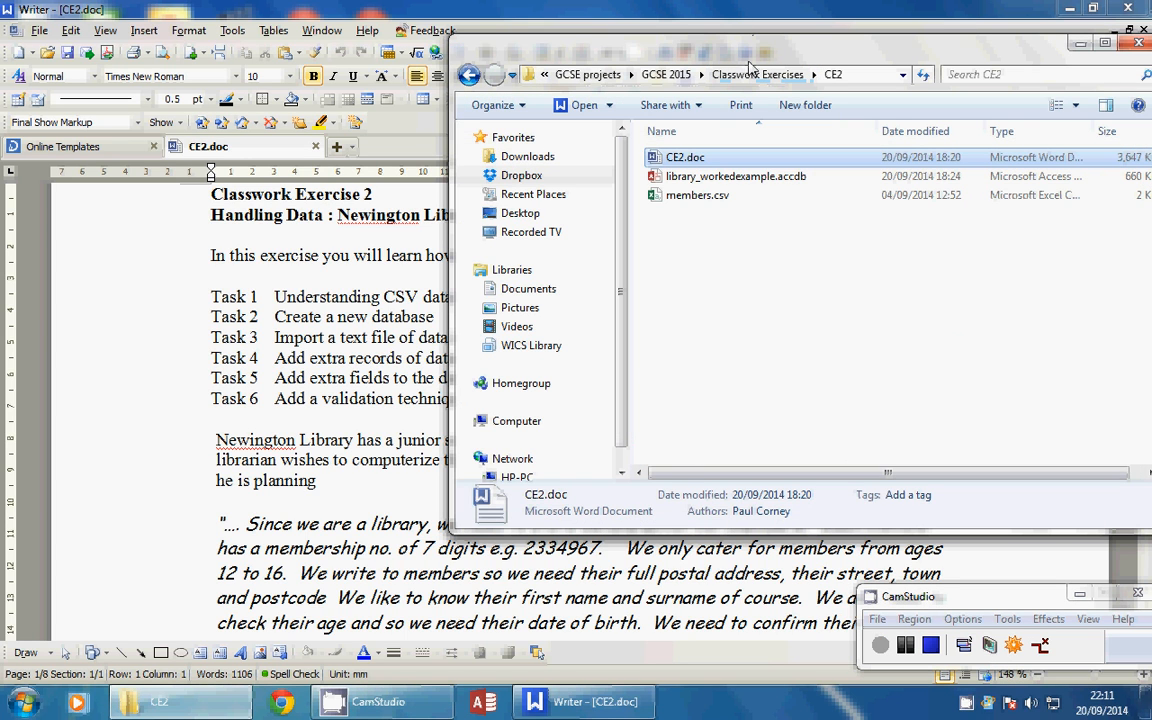
Open members.csv from the CE2 folder in Notepad using Open with
{"action": "left_click_drag", "start_coordinate": [695, 55], "coordinate": [483, 75]}
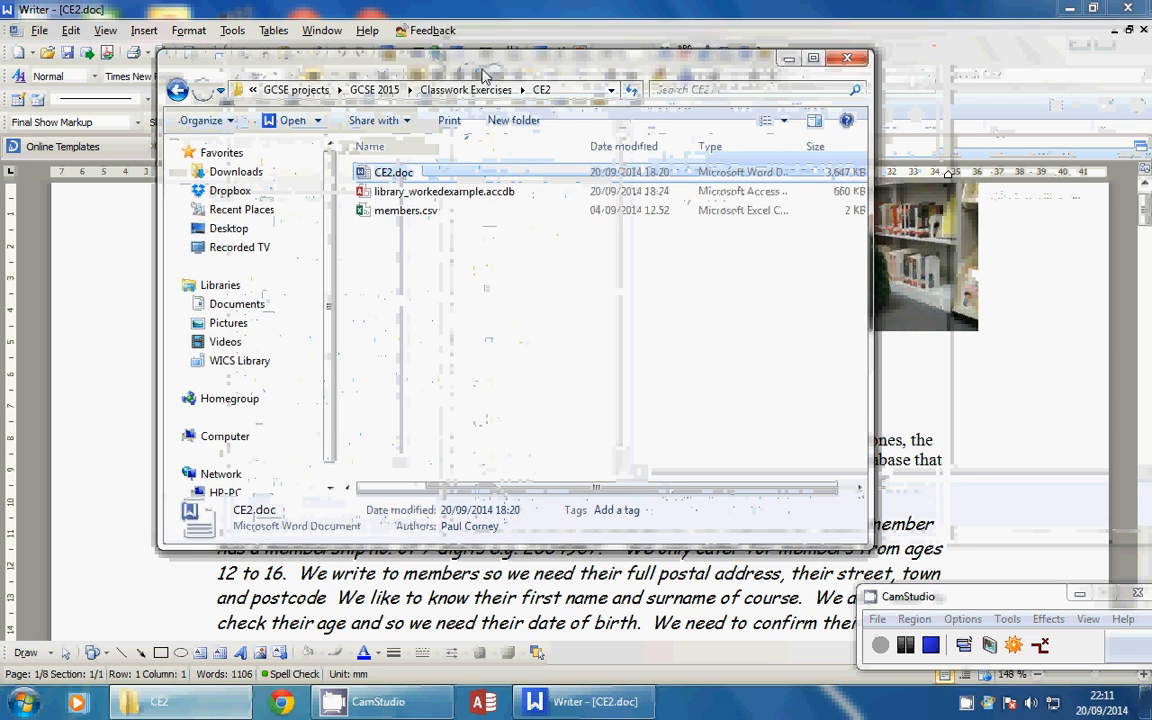
{"action": "right_click", "coordinate": [409, 220]}
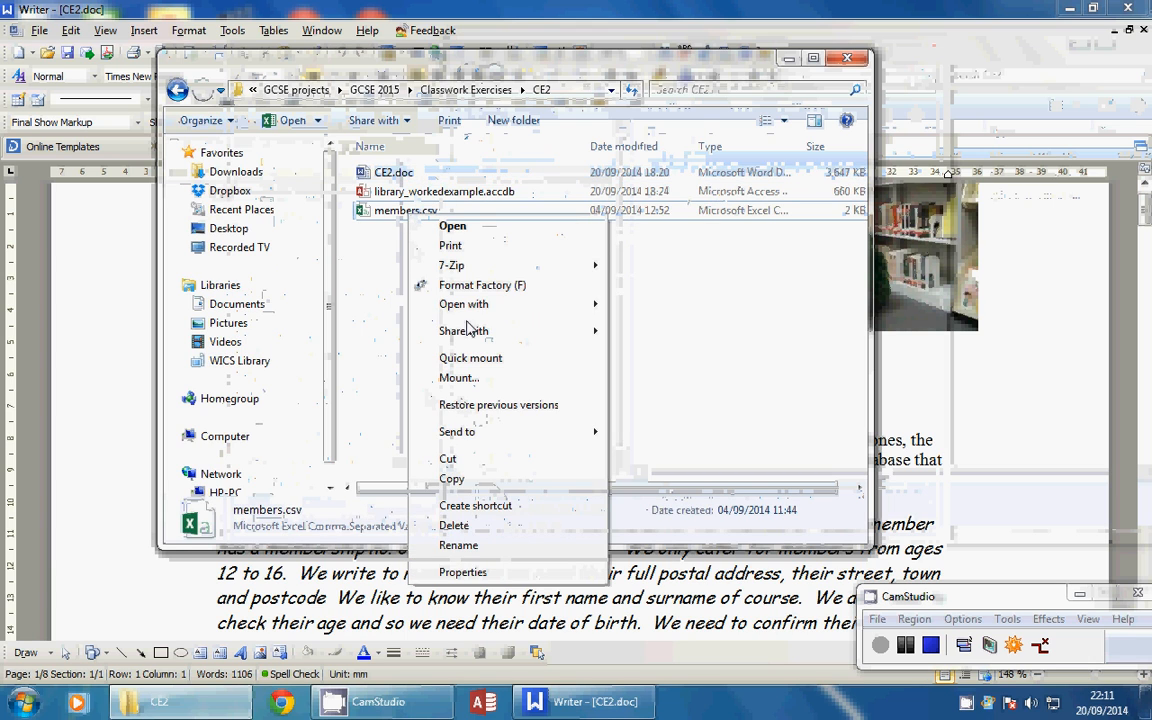
{"action": "mouse_move", "coordinate": [474, 307]}
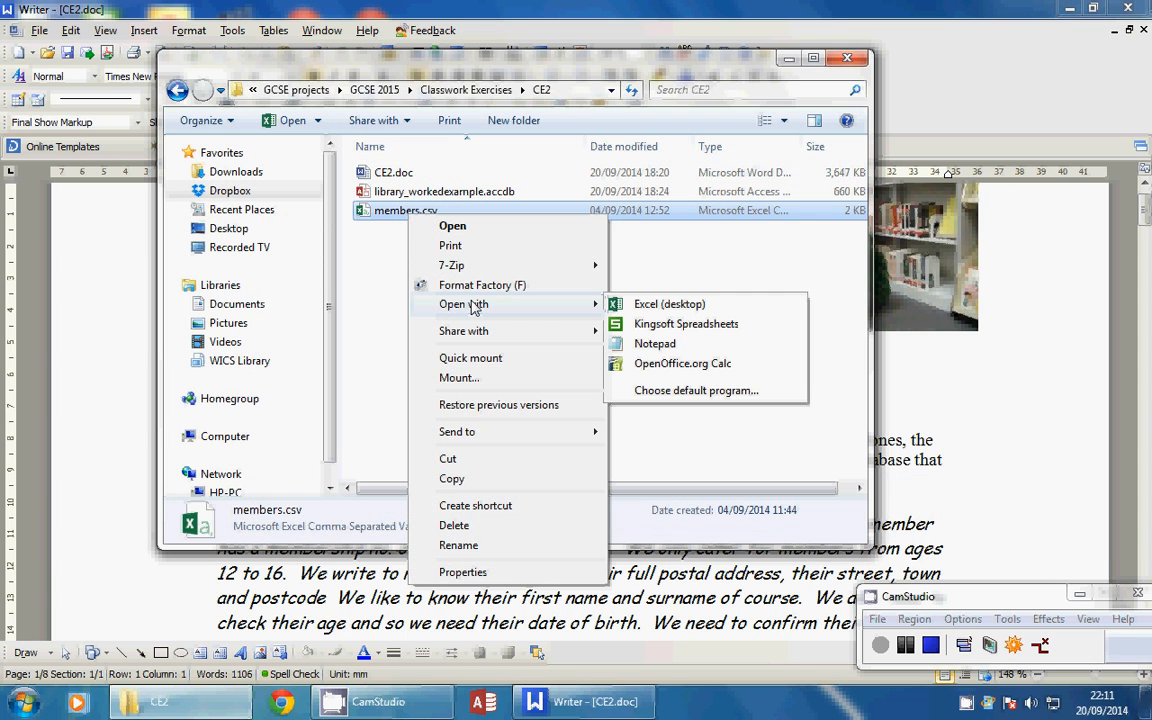
{"action": "left_click", "coordinate": [658, 346]}
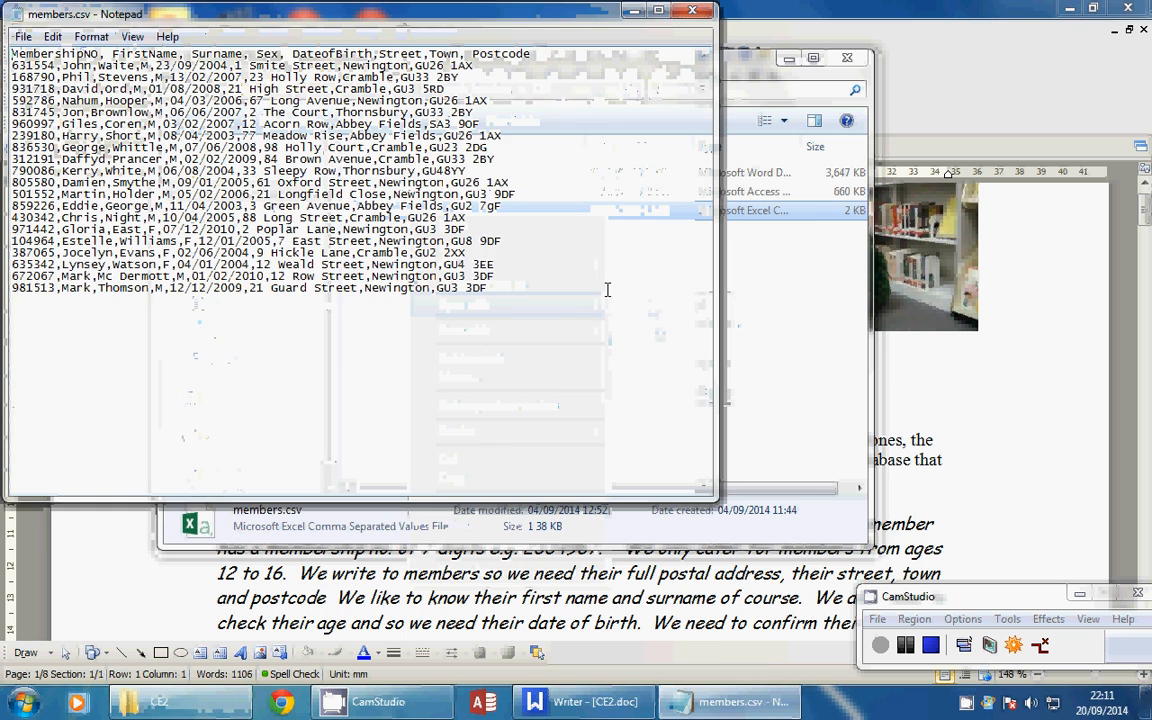
Review the 20 member records in members.csv, then close Notepad and Writer
{"action": "left_click_drag", "start_coordinate": [168, 18], "coordinate": [280, 140]}
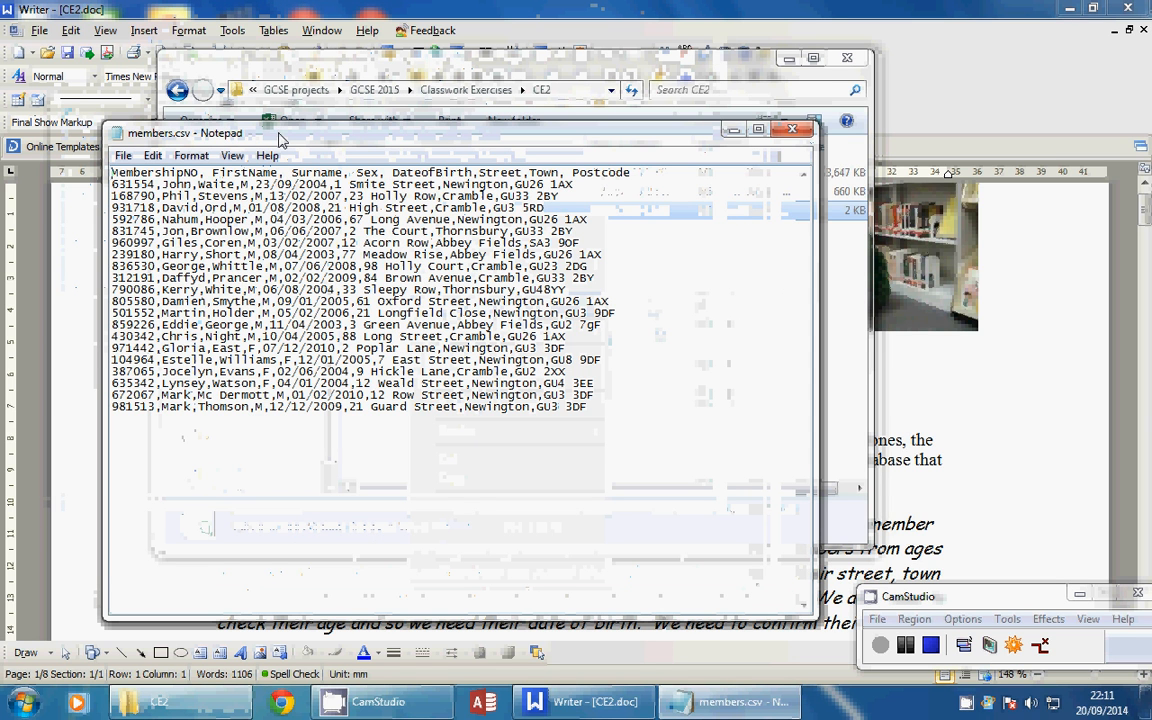
{"action": "left_click", "coordinate": [908, 648]}
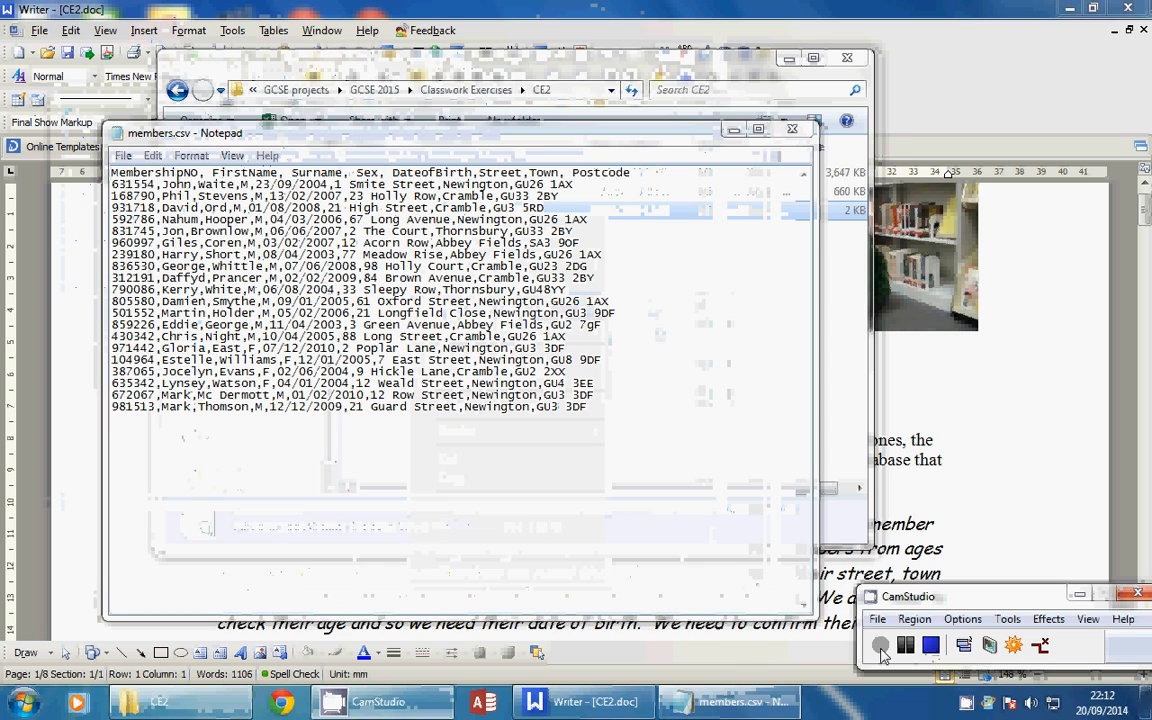
{"action": "left_click", "coordinate": [880, 646]}
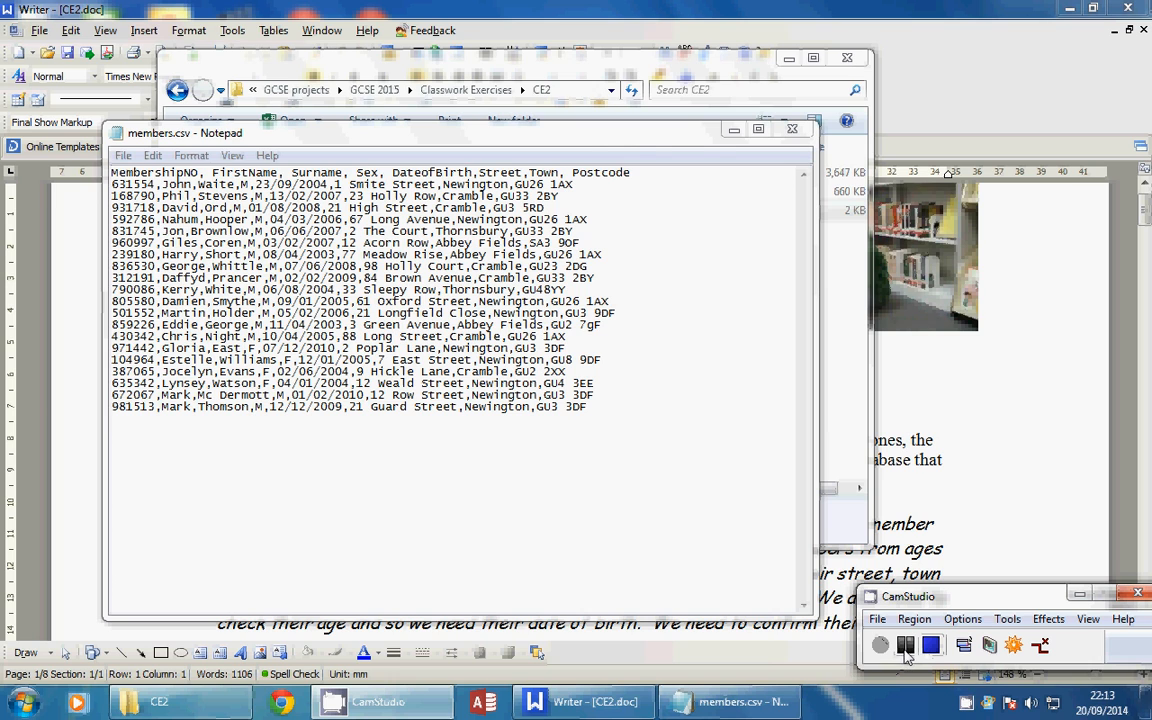
{"action": "left_click", "coordinate": [905, 652]}
{"action": "left_click", "coordinate": [883, 648]}
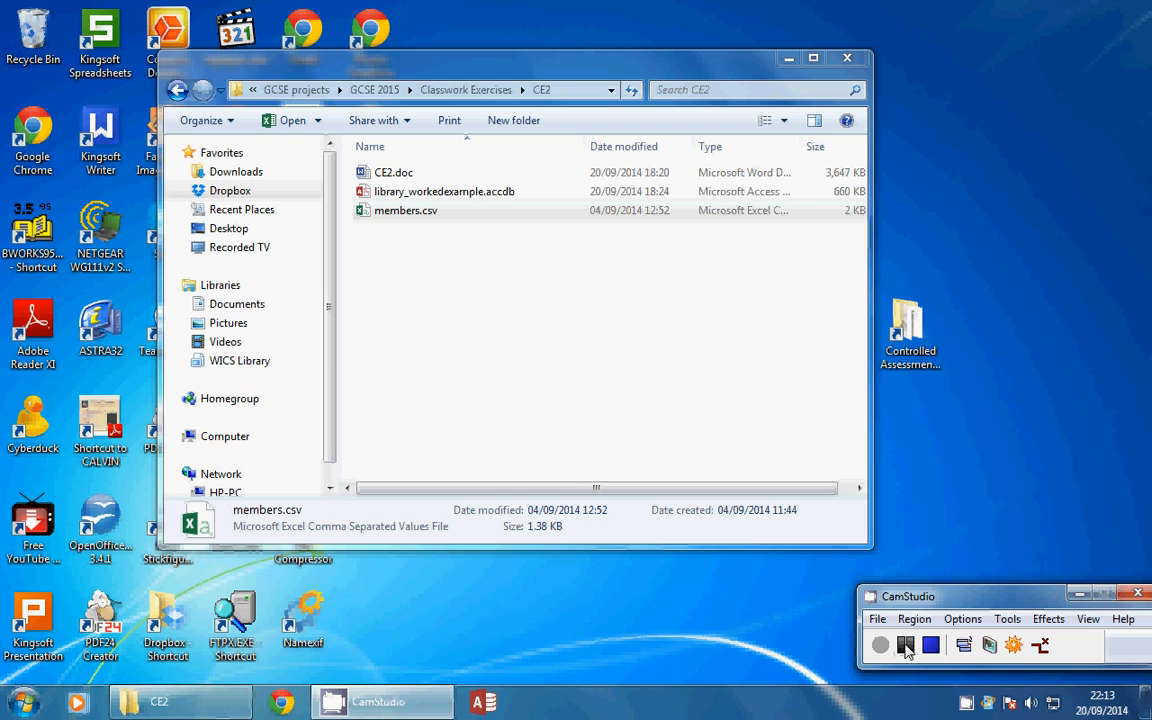
Launch Access 2013 and dismiss the activation wizard
{"action": "left_click", "coordinate": [482, 705]}
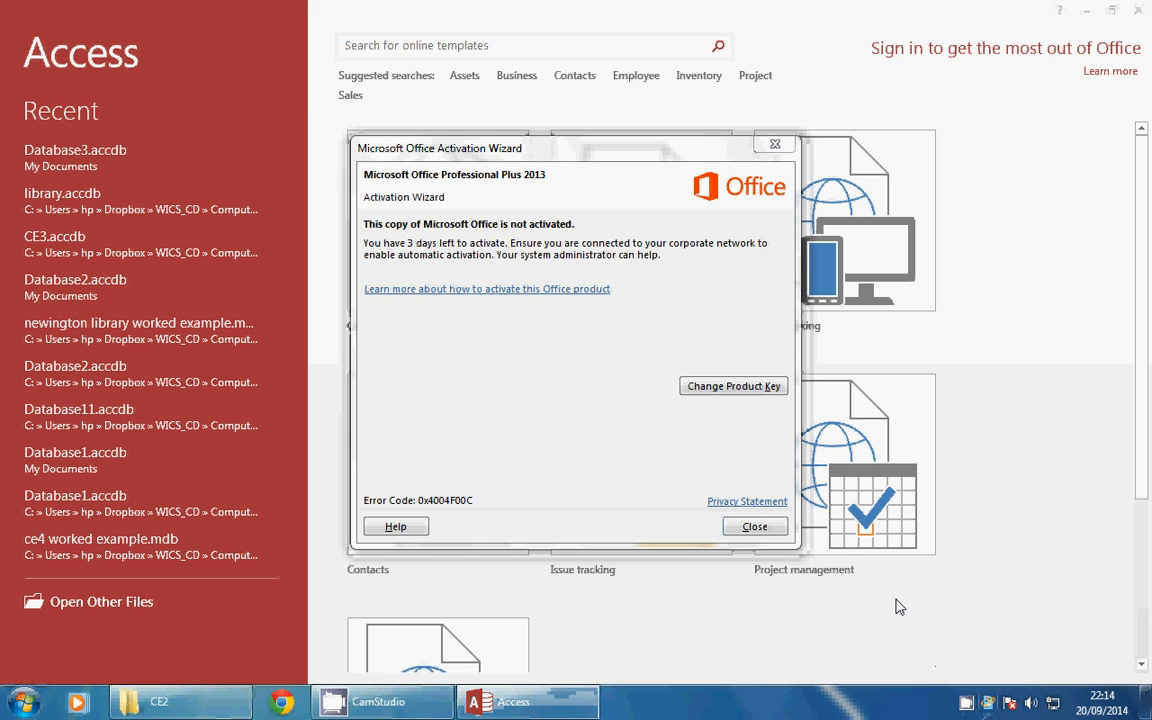
{"action": "right_click", "coordinate": [966, 704]}
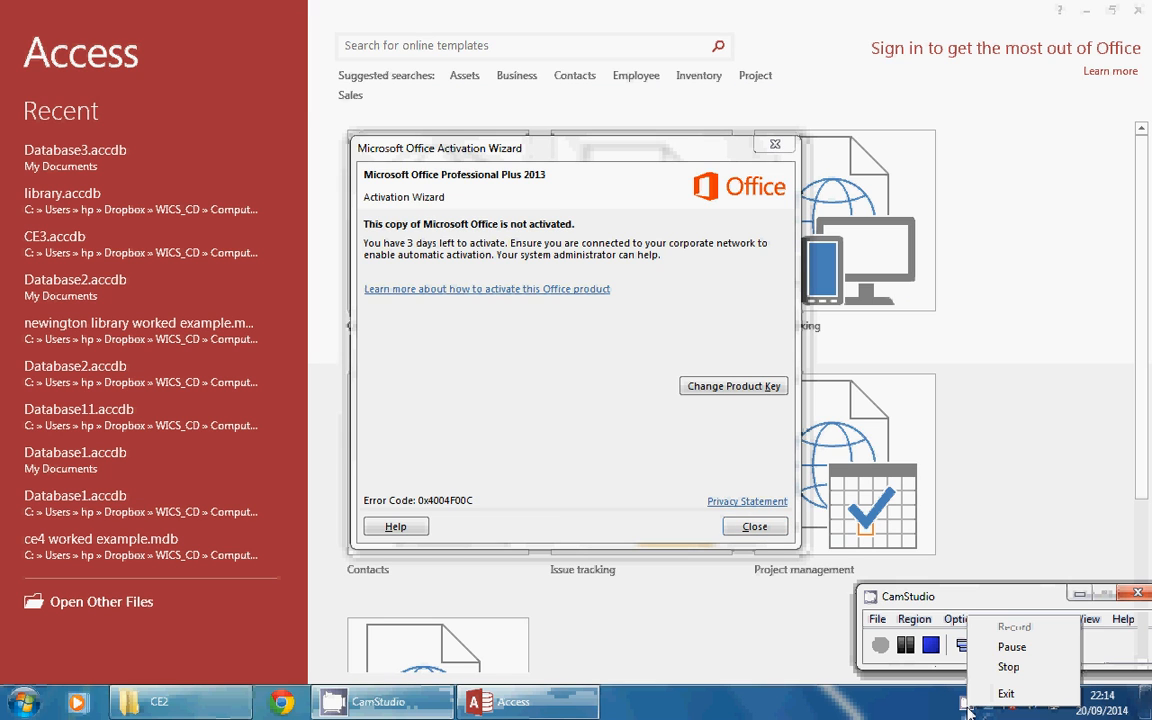
{"action": "left_click", "coordinate": [1010, 647]}
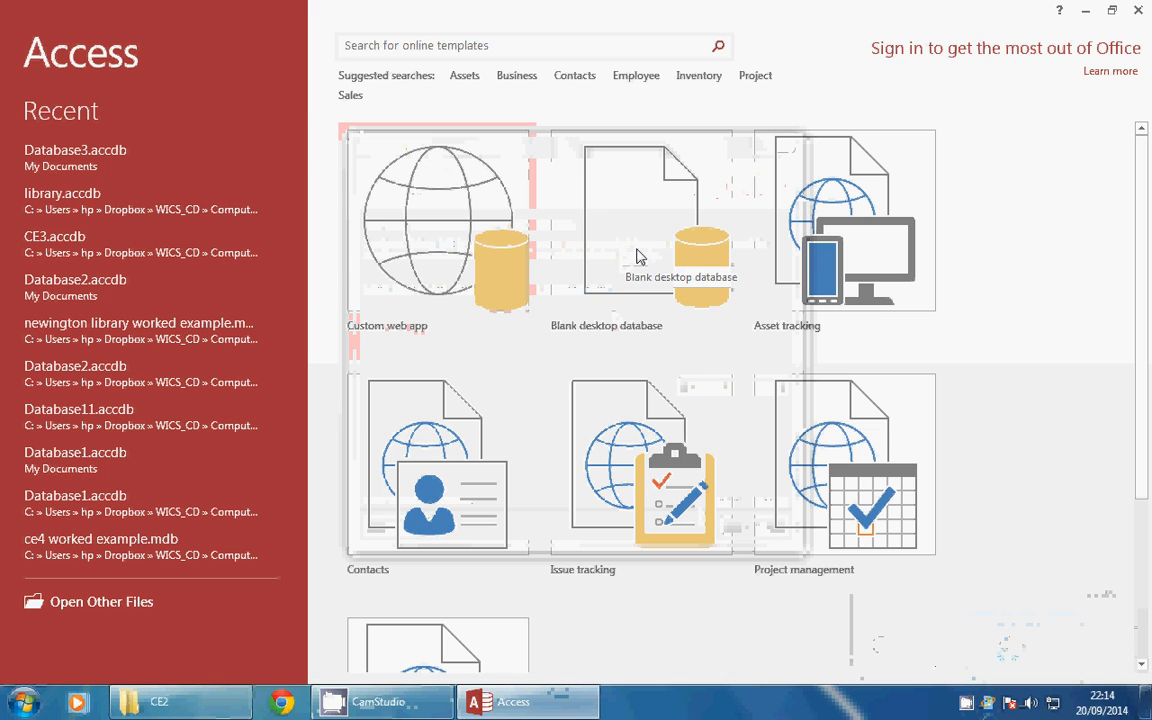
Create a blank desktop database named library.accdb
{"action": "left_click", "coordinate": [638, 255]}
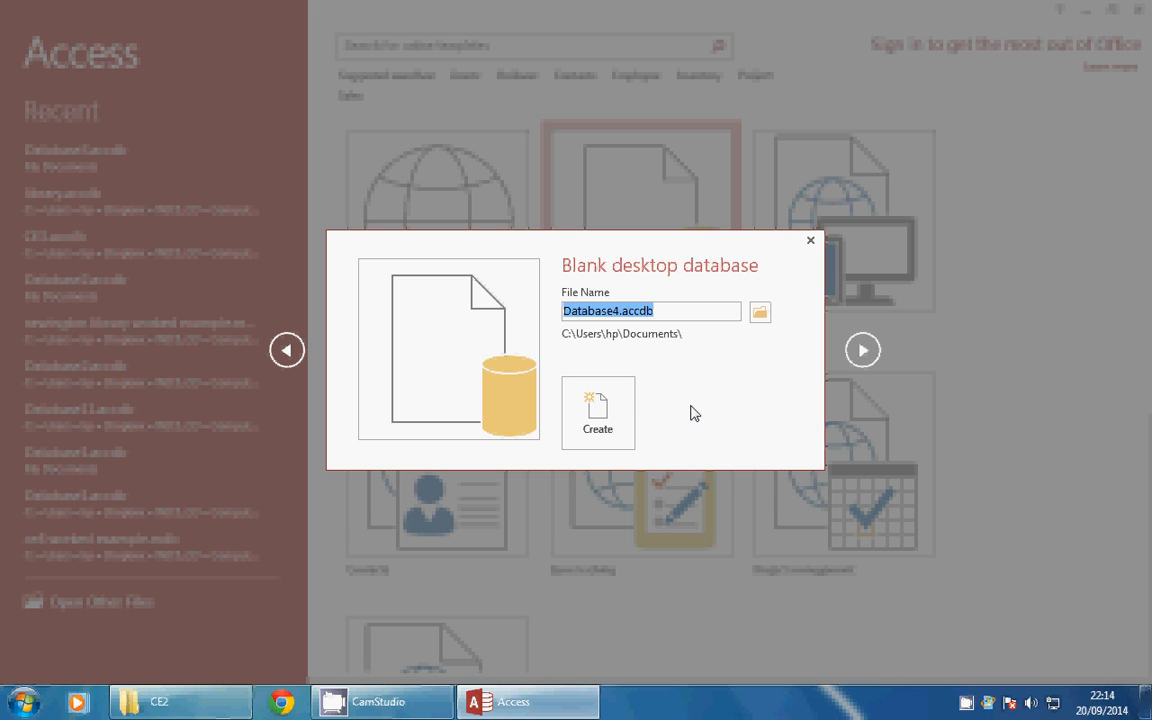
{"action": "key", "text": "Home"}
{"action": "key", "text": "Right"}
{"action": "key", "text": "Right"}
{"action": "key", "text": "Right"}
{"action": "key", "text": "Right"}
{"action": "key", "text": "Right"}
{"action": "key", "text": "Right"}
{"action": "key", "text": "Right"}
{"action": "key", "text": "Right"}
{"action": "key", "text": "Right"}
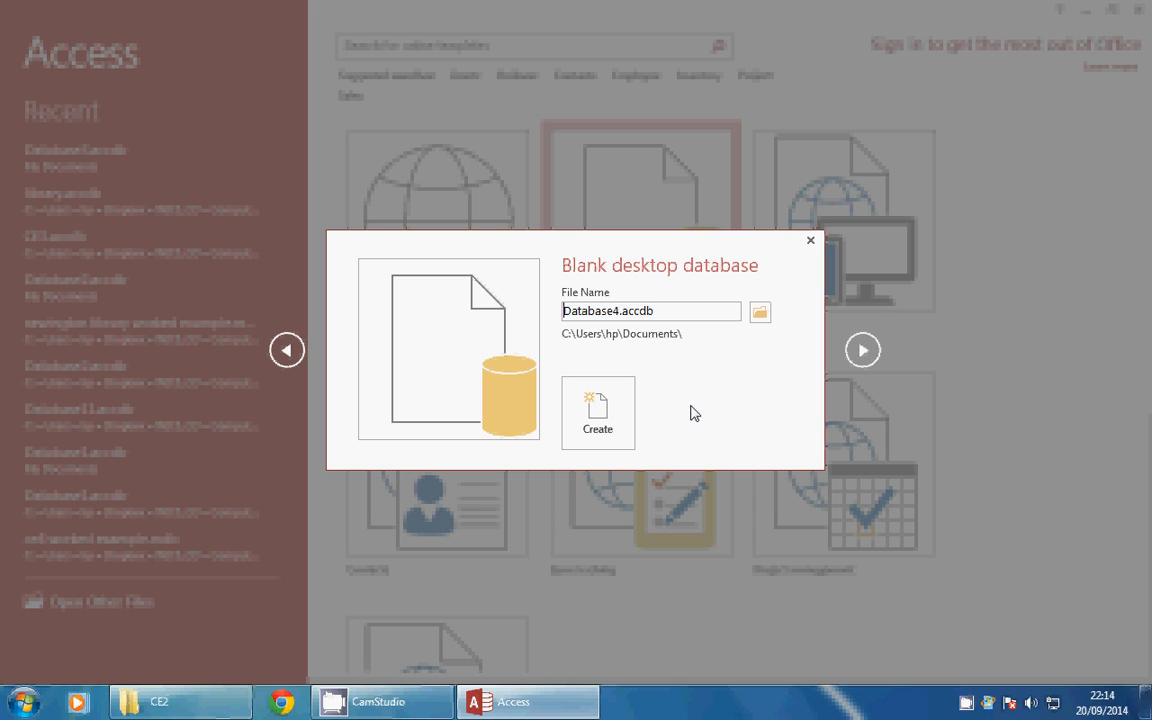
{"action": "key", "text": "BackSpace"}
{"action": "key", "text": "BackSpace"}
{"action": "key", "text": "BackSpace"}
{"action": "key", "text": "BackSpace"}
{"action": "key", "text": "BackSpace"}
{"action": "key", "text": "BackSpace"}
{"action": "key", "text": "BackSpace"}
{"action": "key", "text": "BackSpace"}
{"action": "key", "text": "BackSpace"}
{"action": "type", "text": "libarr"}
{"action": "key", "text": "BackSpace"}
{"action": "key", "text": "BackSpace"}
{"action": "key", "text": "BackSpace"}
{"action": "type", "text": "rary"}
{"action": "left_click", "coordinate": [591, 418]}
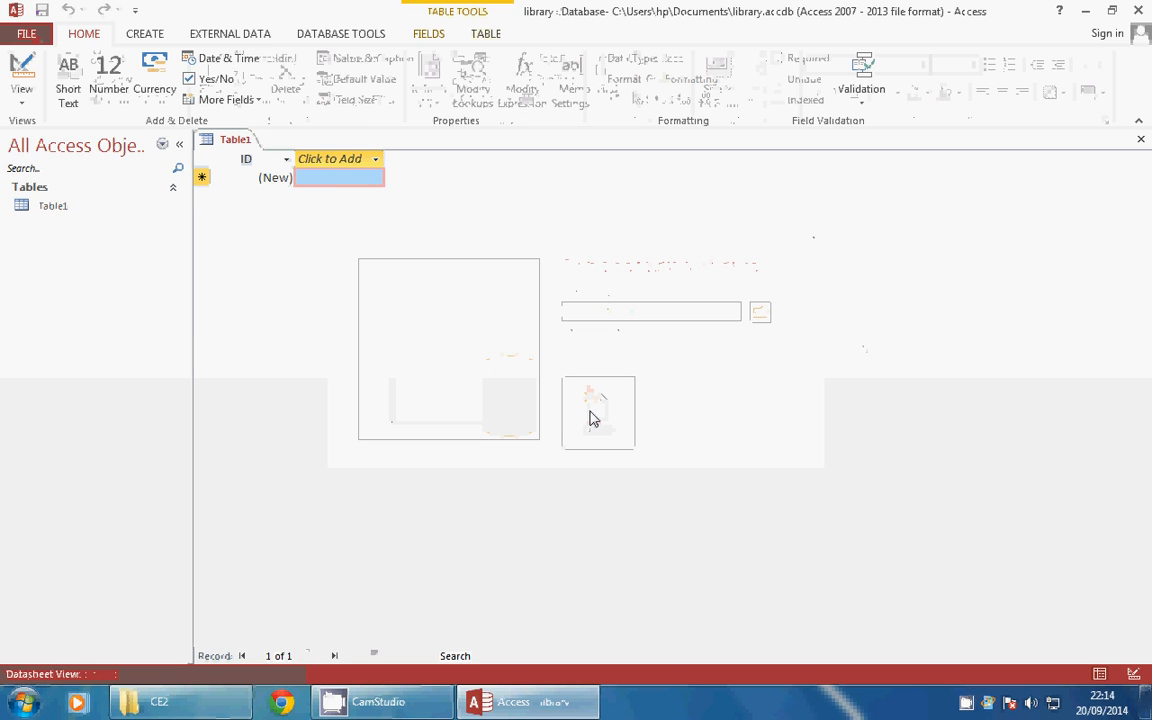
Switch to the CE2 document, then close the library database and minimise Writer
{"action": "right_click", "coordinate": [987, 702]}
{"action": "left_click", "coordinate": [1011, 639]}
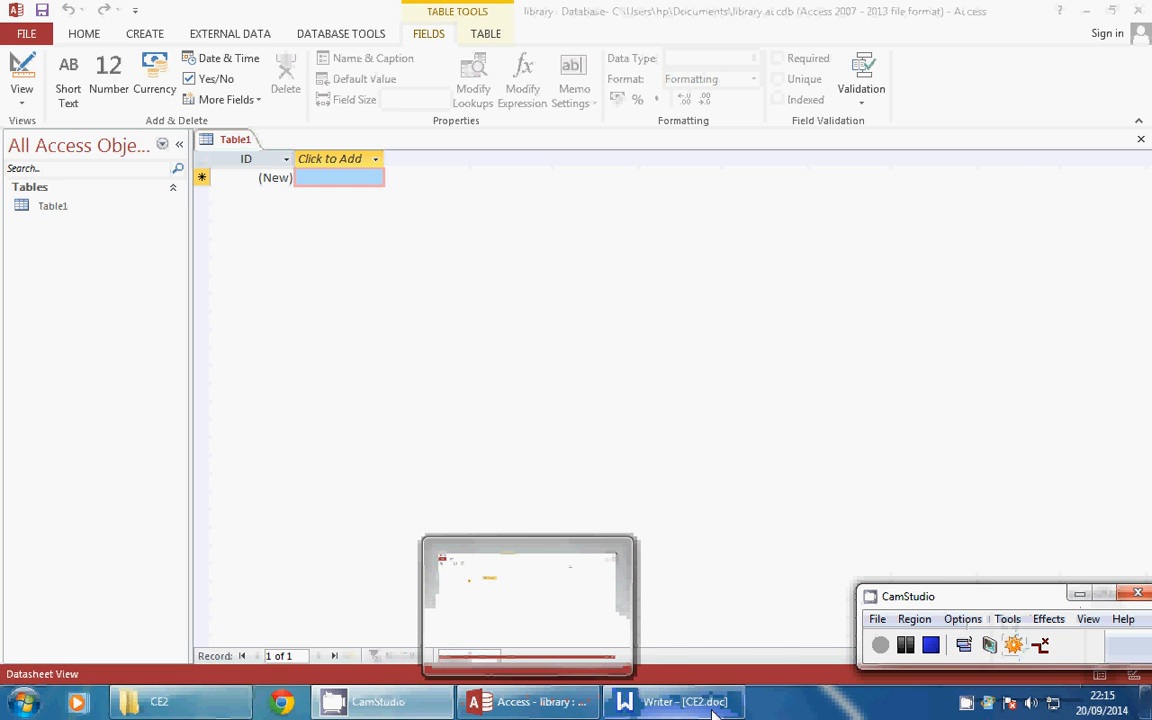
{"action": "mouse_move", "coordinate": [708, 710]}
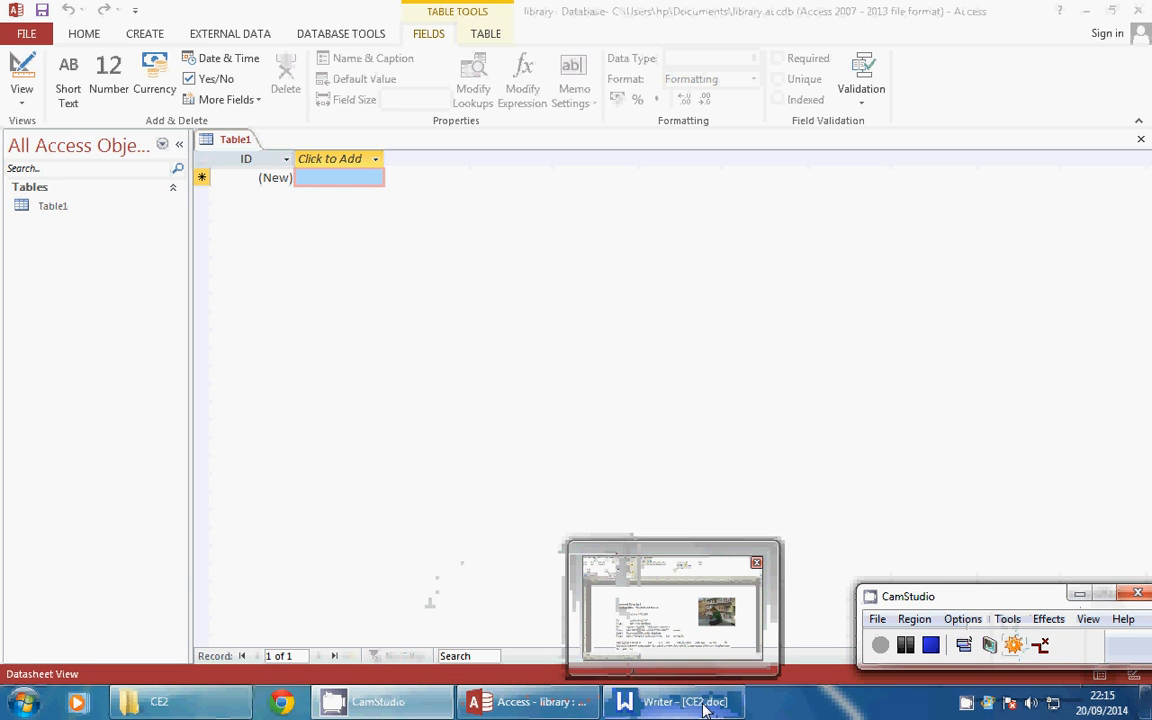
{"action": "left_click", "coordinate": [708, 708]}
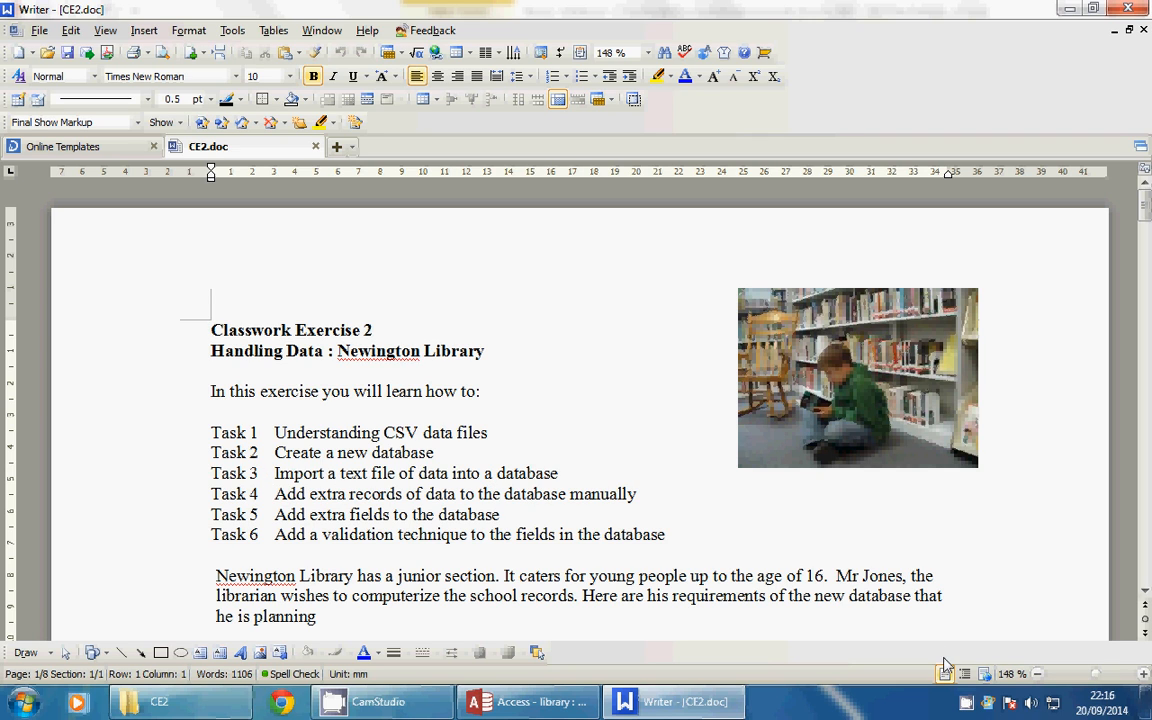
{"action": "right_click", "coordinate": [987, 702]}
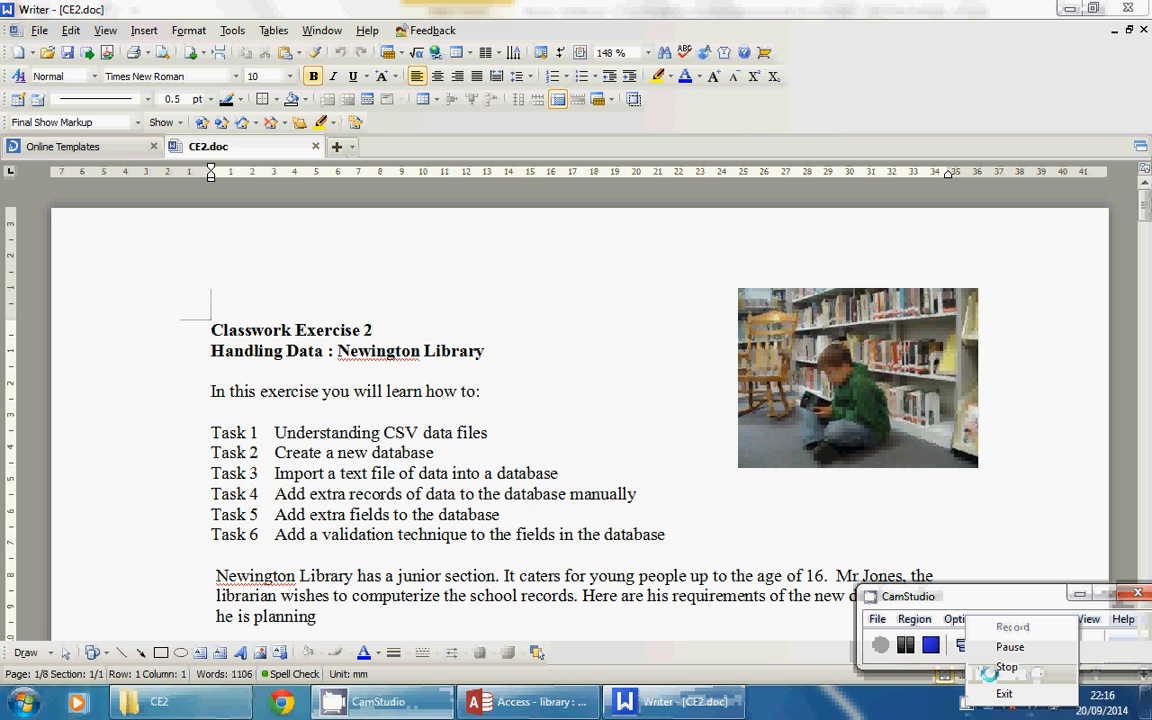
{"action": "left_click", "coordinate": [1008, 647]}
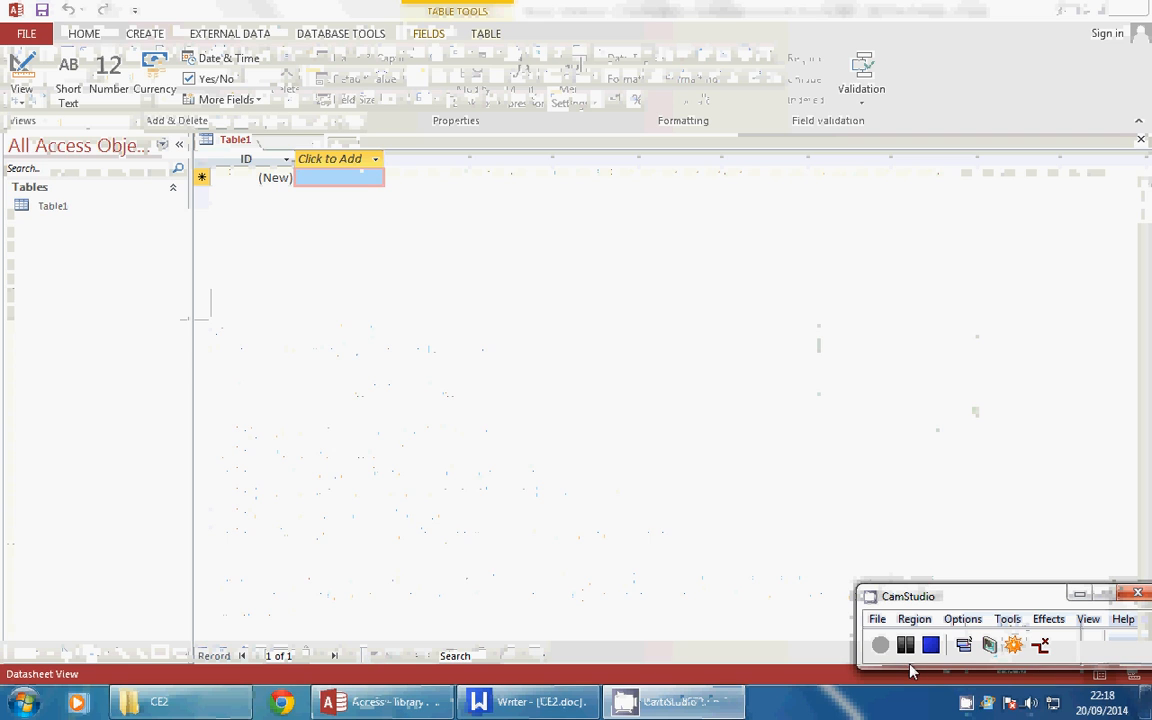
{"action": "left_click", "coordinate": [1143, 14]}
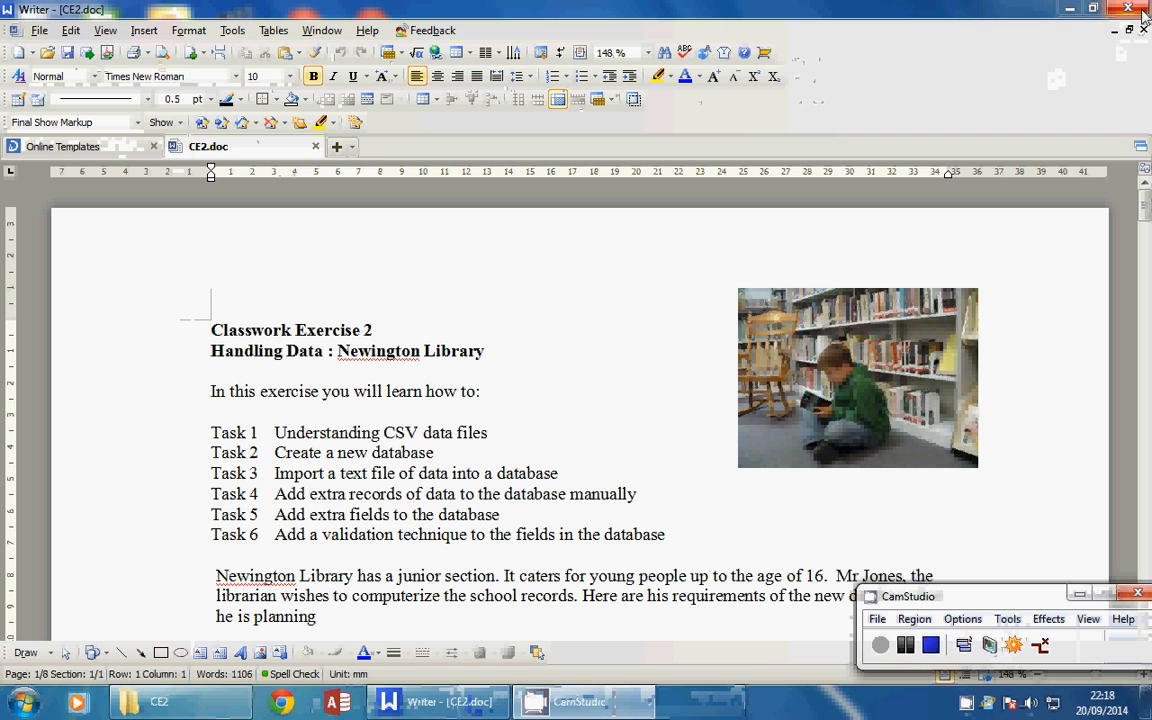
{"action": "left_click", "coordinate": [1070, 14]}
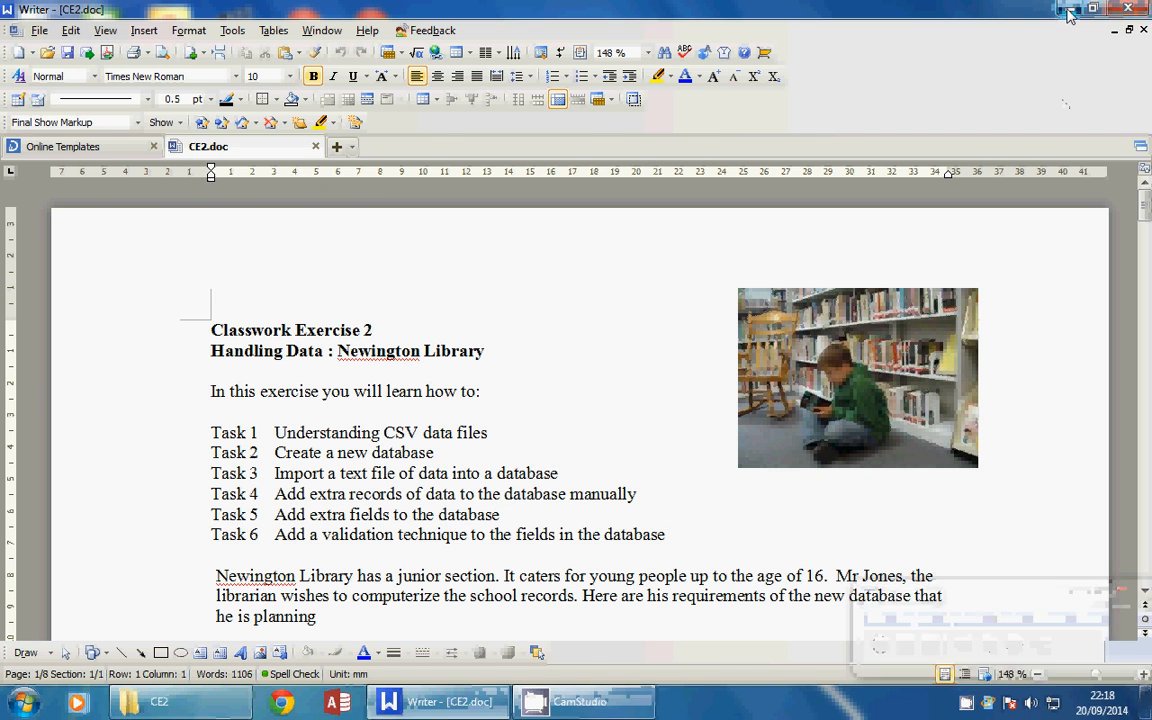
Relaunch Access, dismiss the activation warning and open library.accdb from the Recent list
{"action": "left_click", "coordinate": [335, 705]}
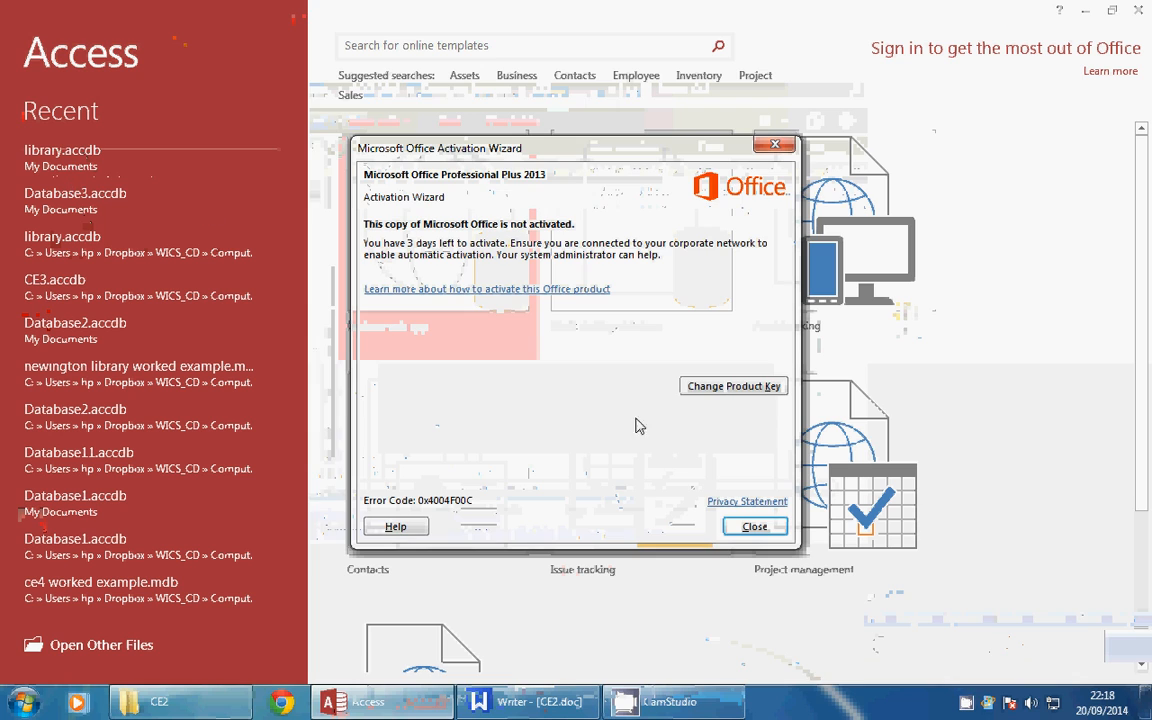
{"action": "left_click", "coordinate": [755, 526]}
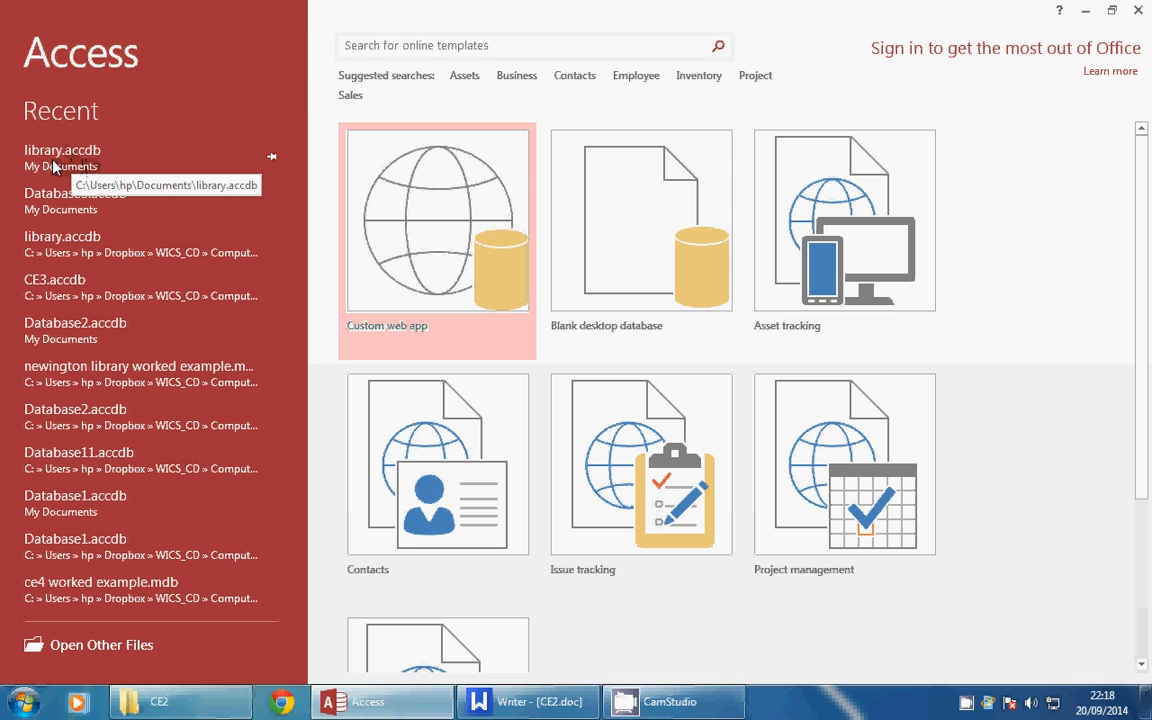
{"action": "left_click", "coordinate": [53, 164]}
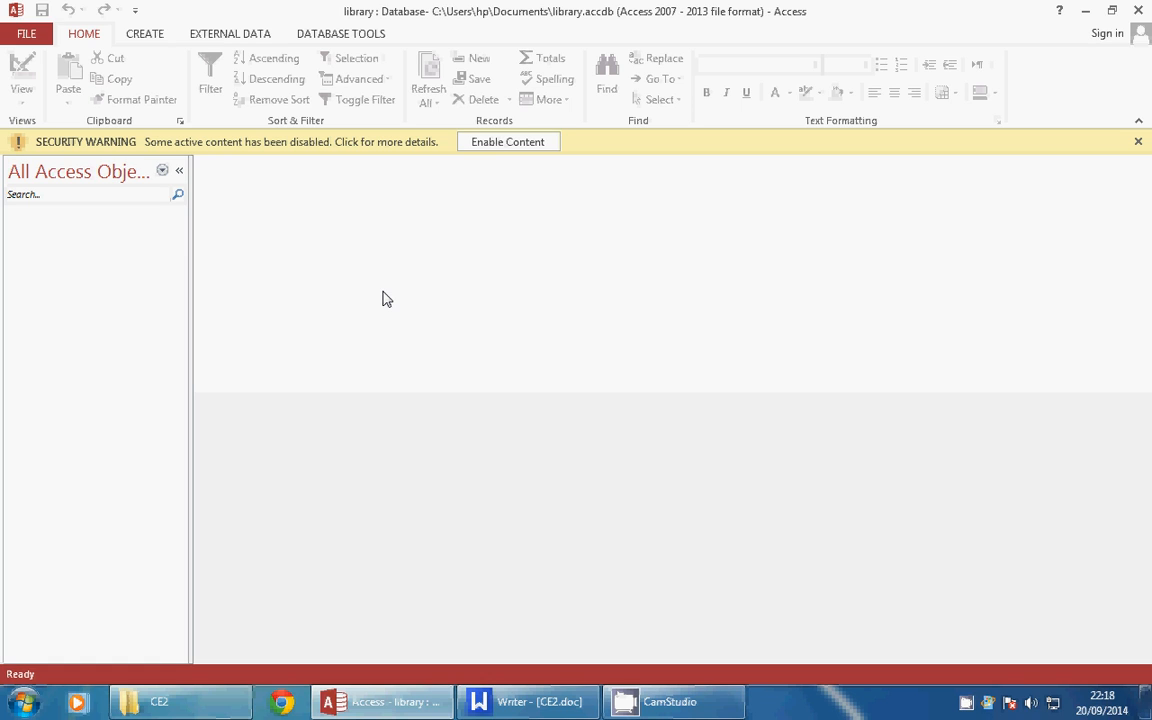
Start a text-file import to a new table with WICS Library > CE2 > members.csv as source
{"action": "left_click", "coordinate": [215, 36]}
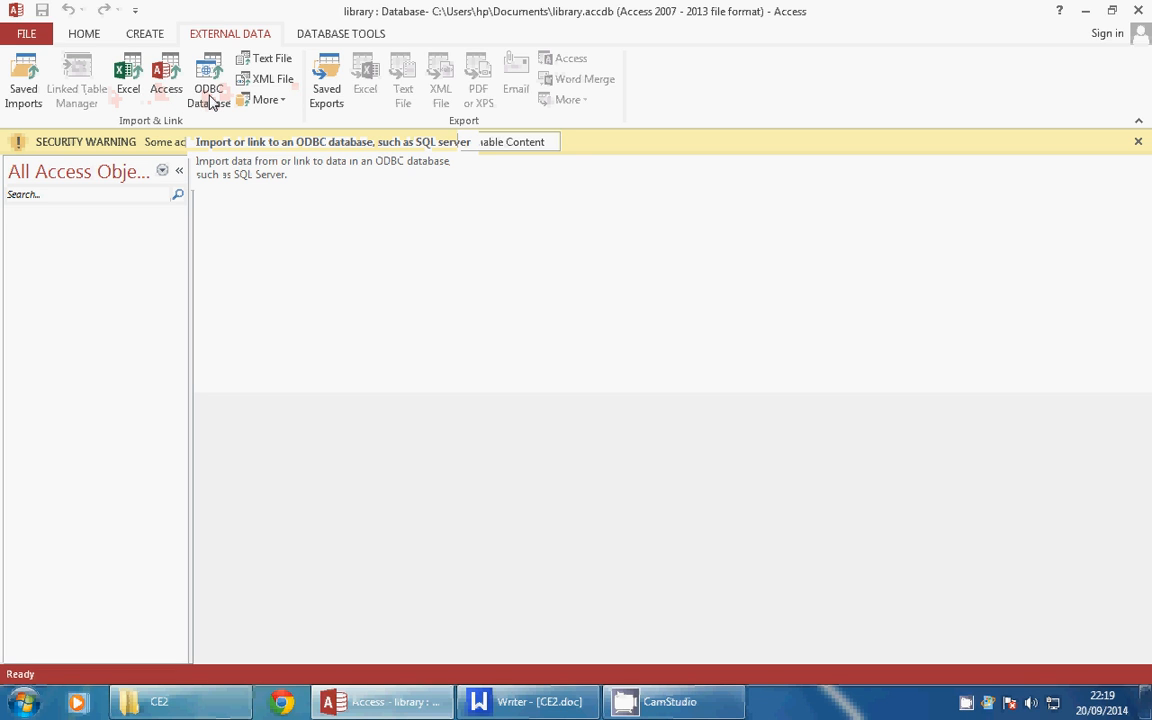
{"action": "left_click", "coordinate": [272, 62]}
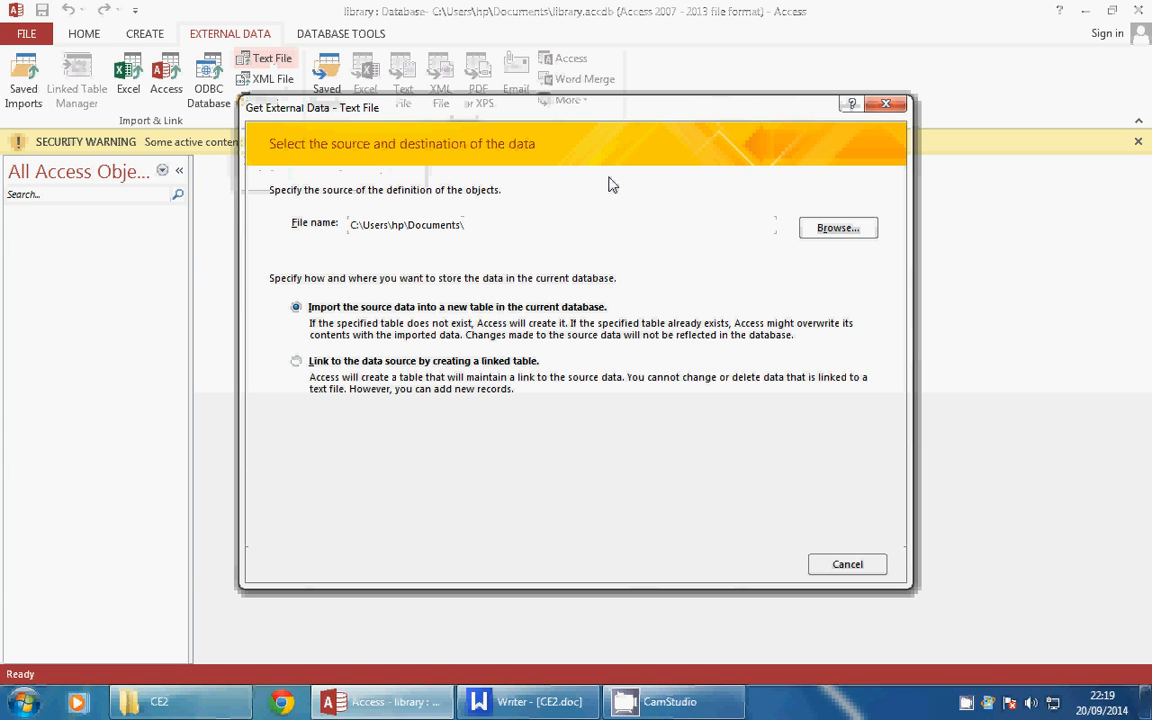
{"action": "left_click", "coordinate": [832, 231]}
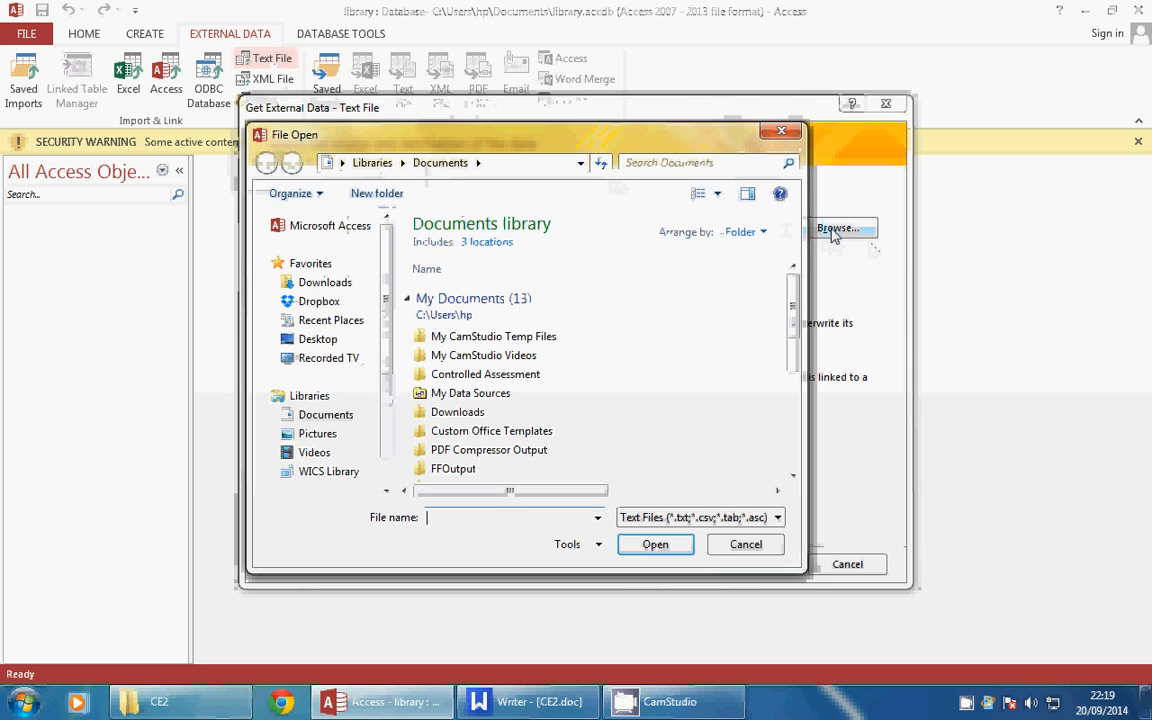
{"action": "left_click_drag", "start_coordinate": [386, 318], "coordinate": [387, 361]}
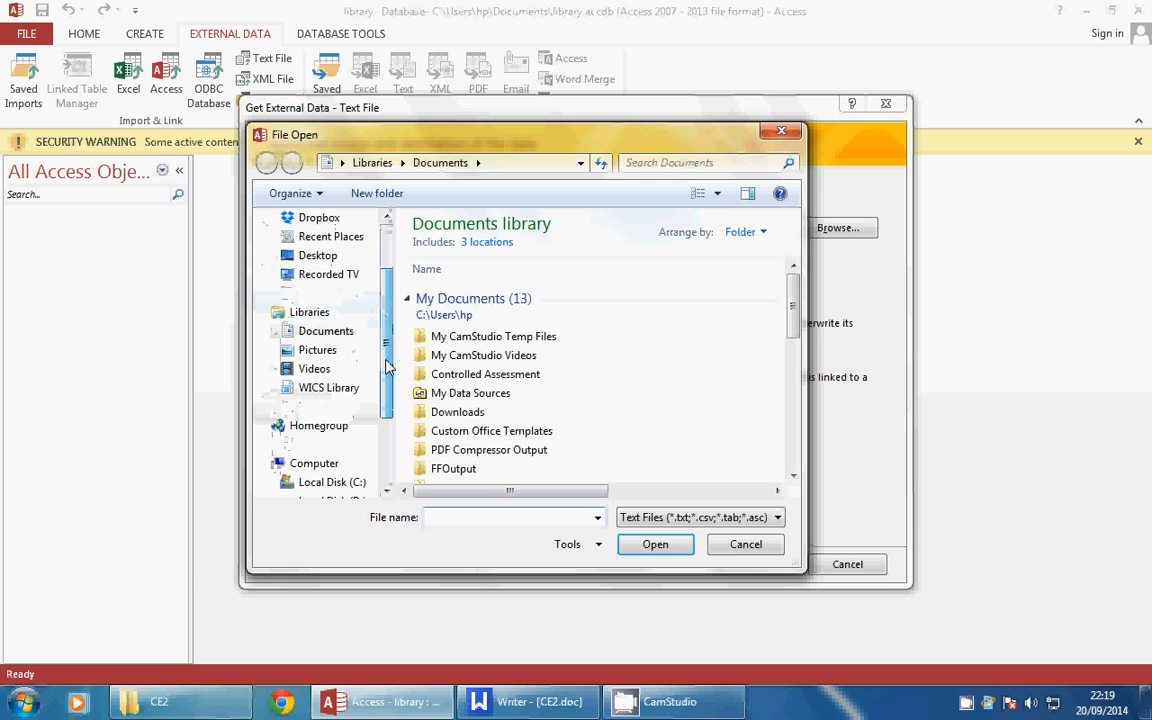
{"action": "left_click", "coordinate": [323, 393]}
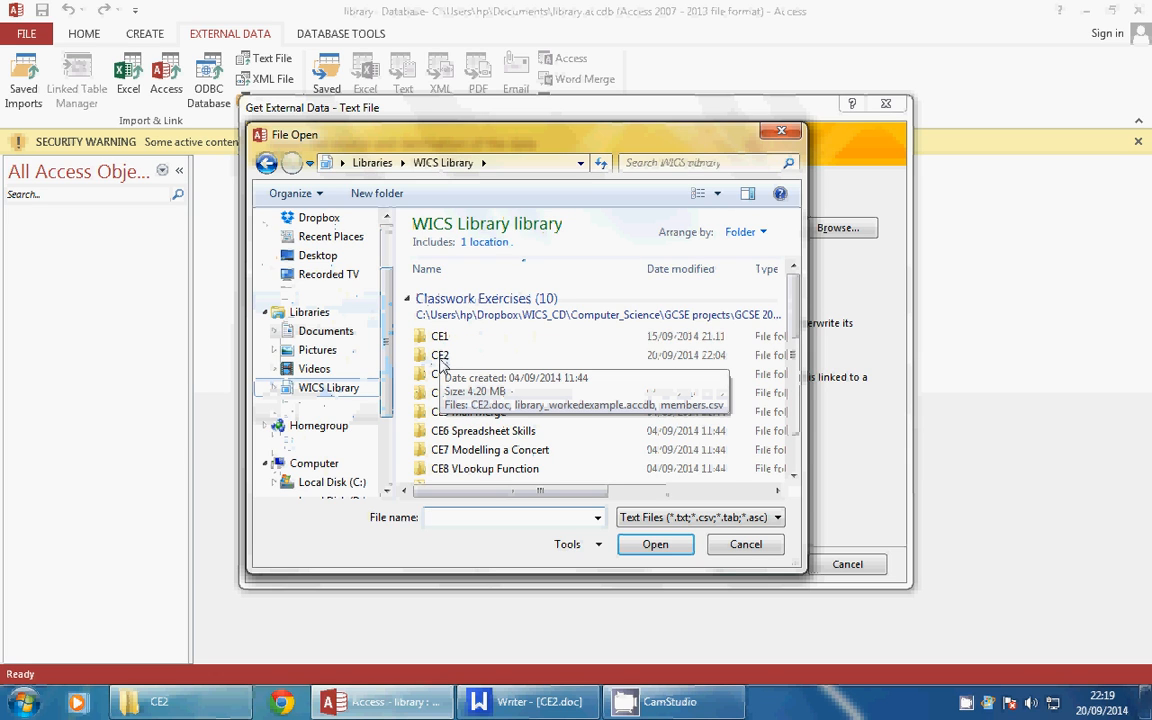
{"action": "double_click", "coordinate": [440, 356]}
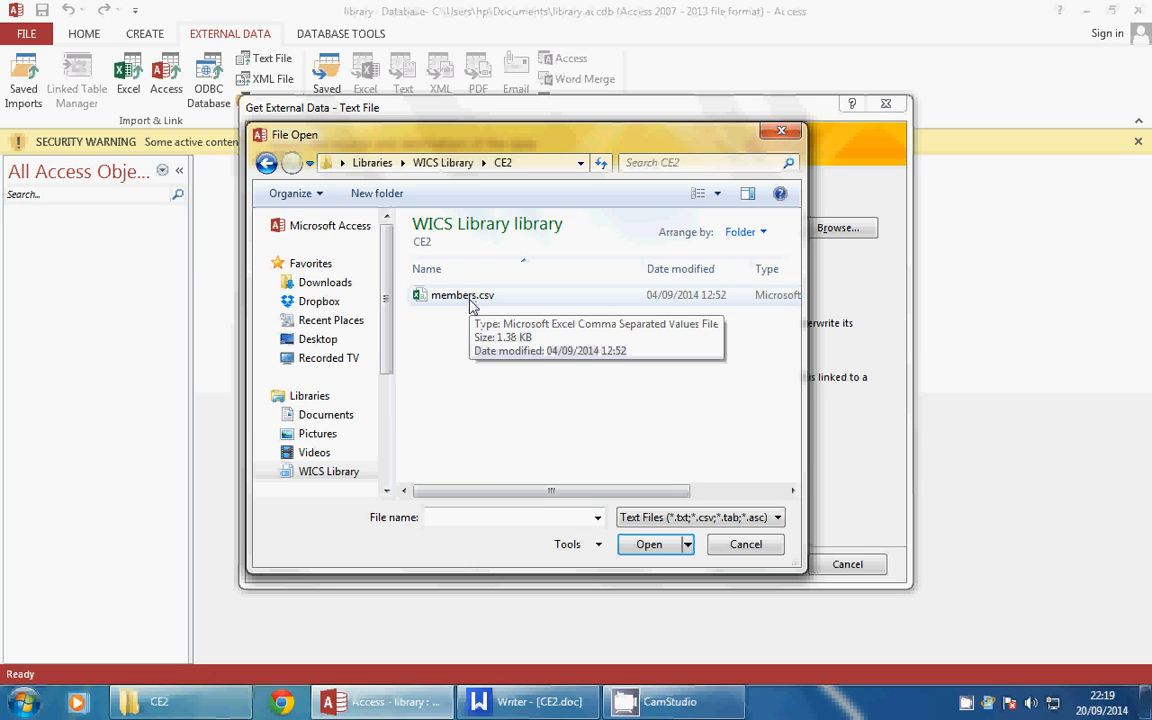
{"action": "left_click", "coordinate": [470, 300]}
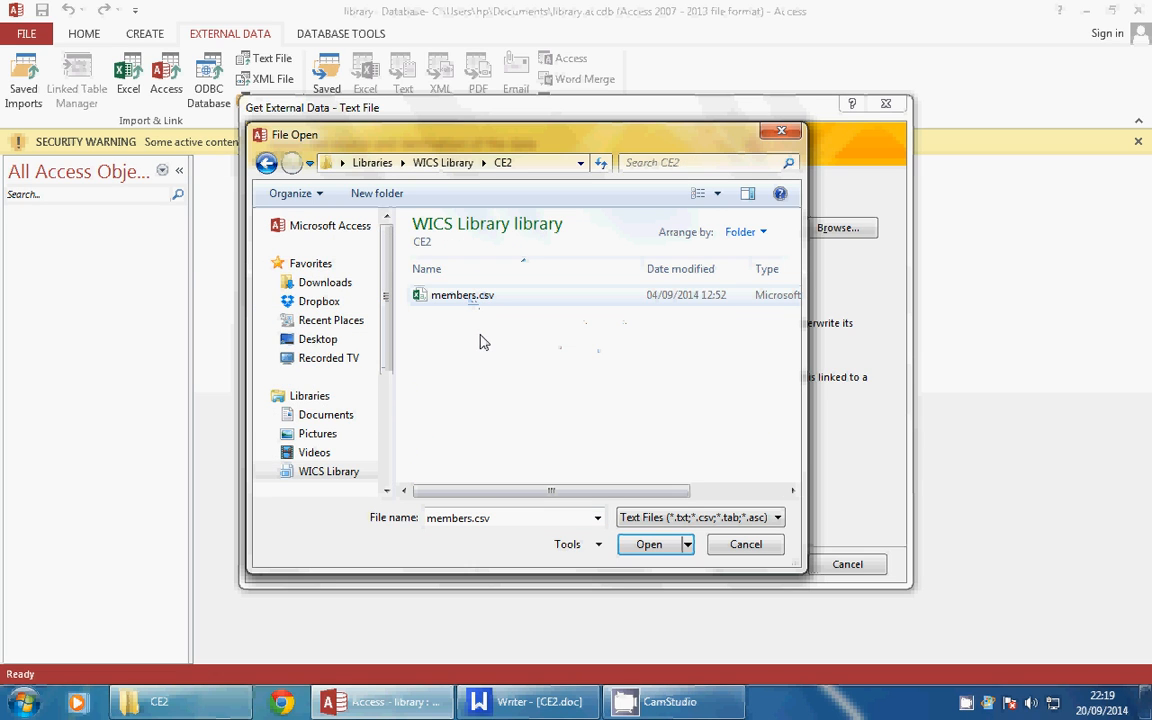
{"action": "left_click", "coordinate": [674, 545]}
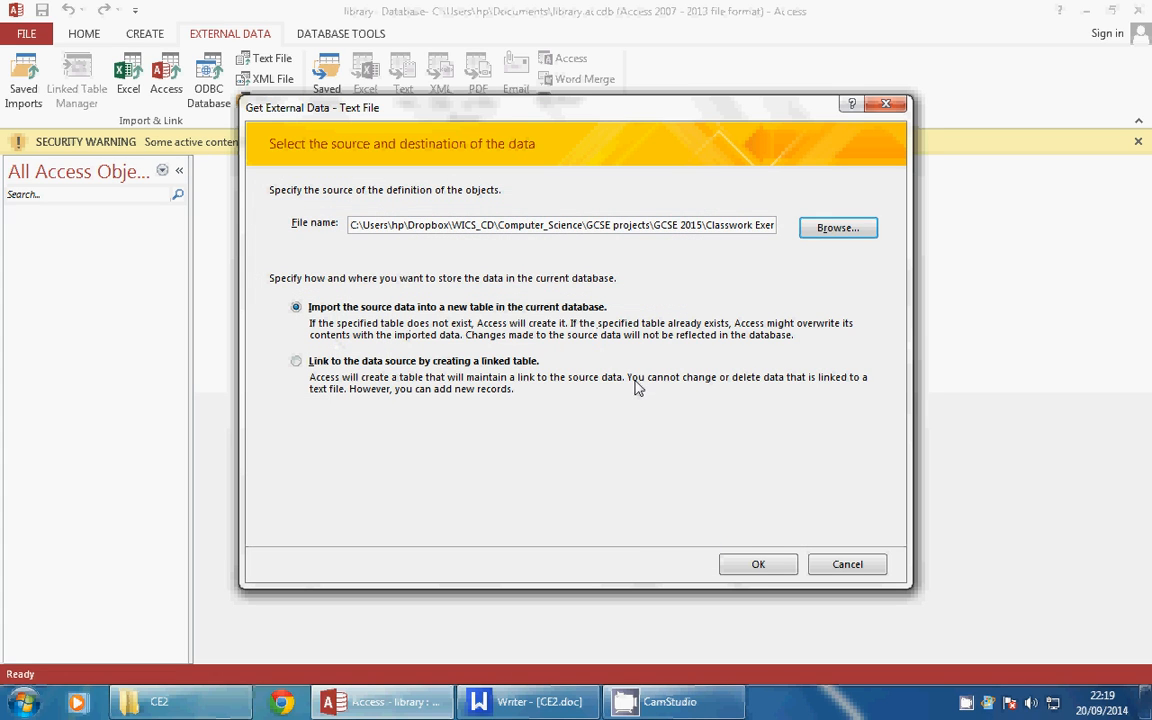
Import as delimited text with First Row Contains Field Names, then capture a screenshot
{"action": "left_click", "coordinate": [764, 574]}
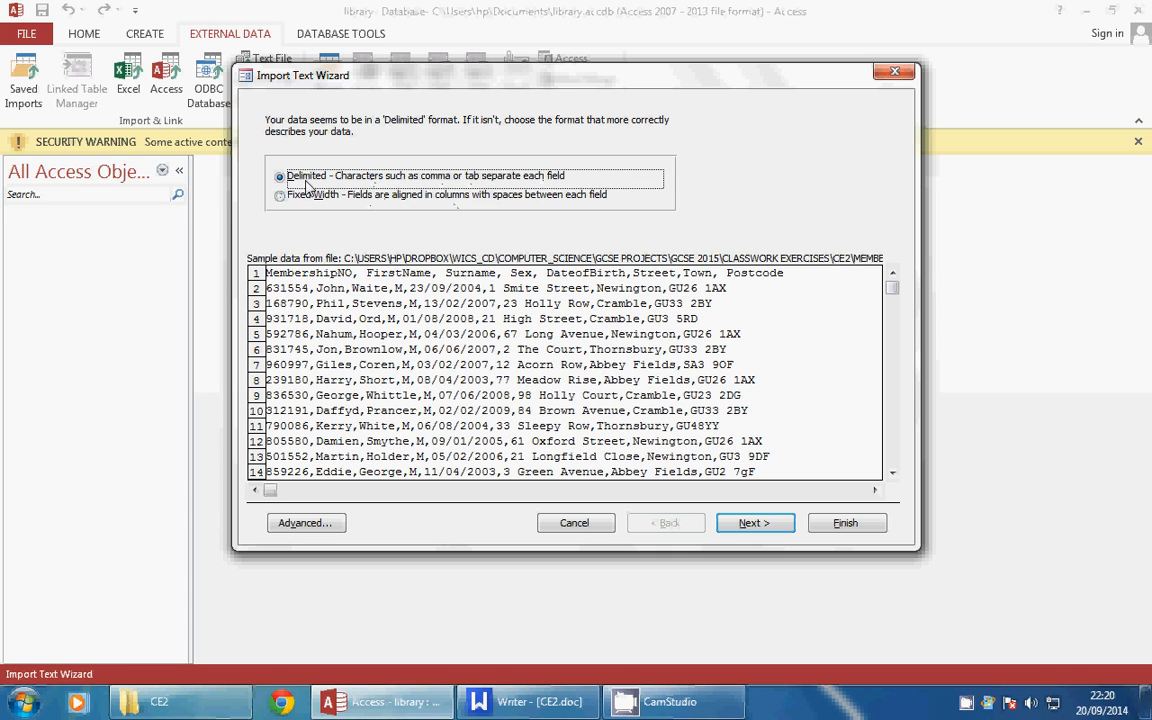
{"action": "left_click", "coordinate": [755, 527]}
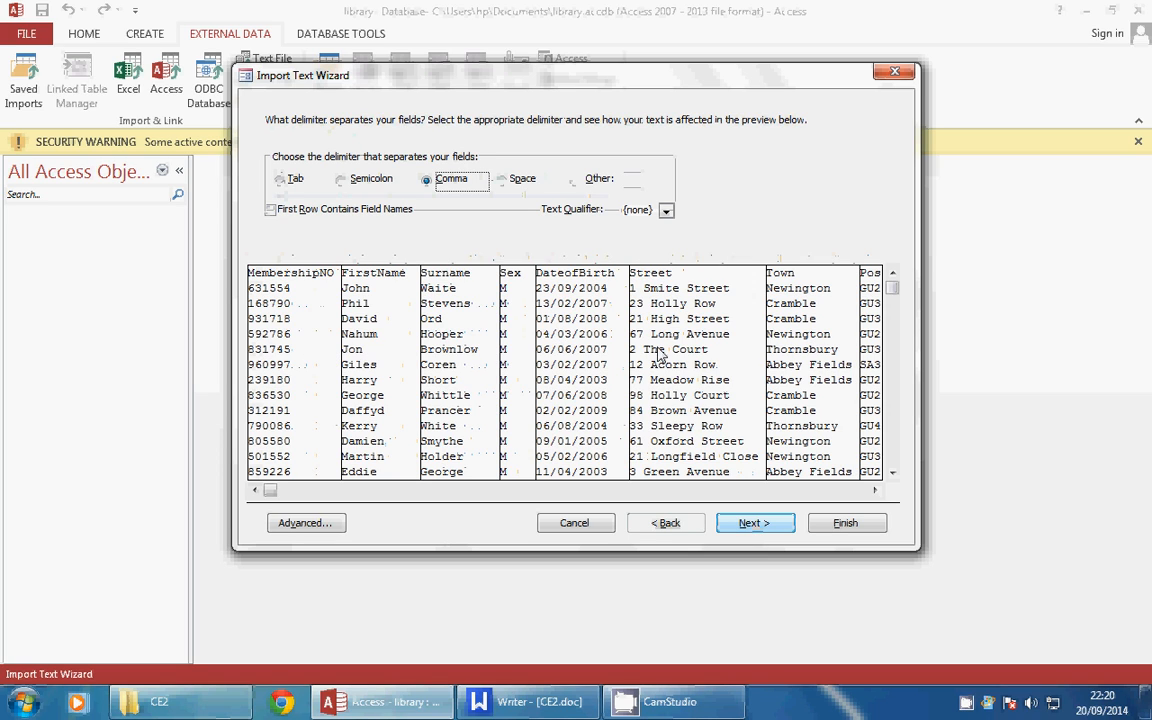
{"action": "left_click", "coordinate": [270, 210]}
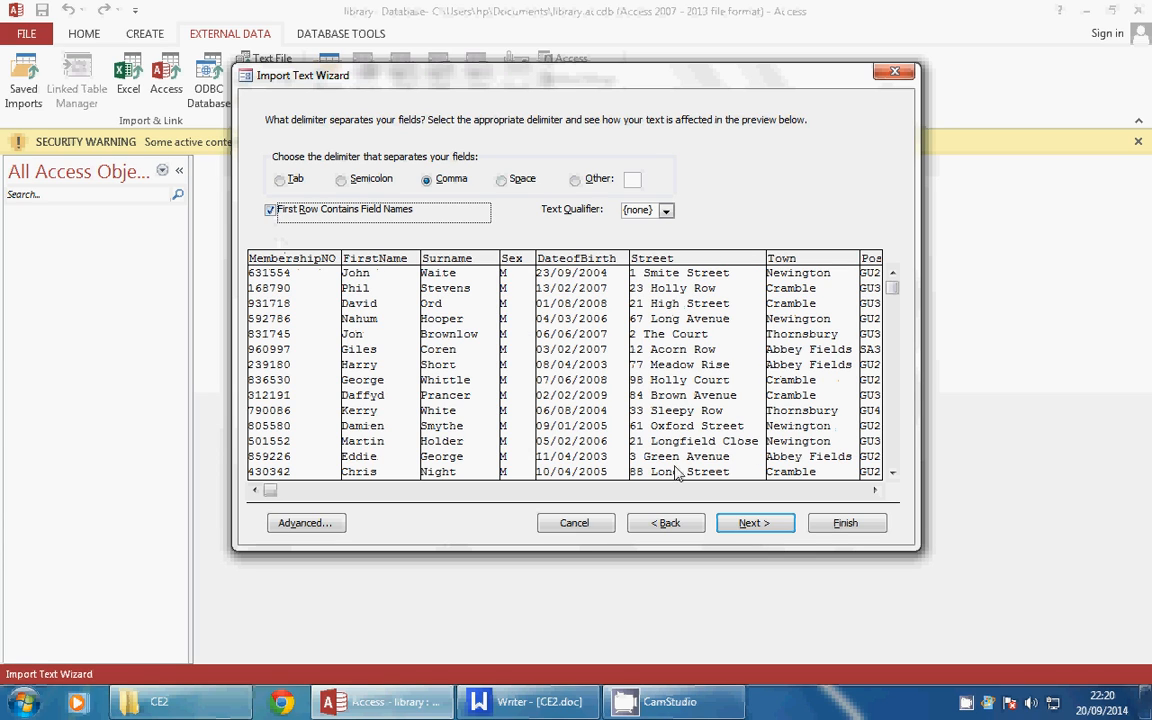
{"action": "left_click", "coordinate": [771, 530]}
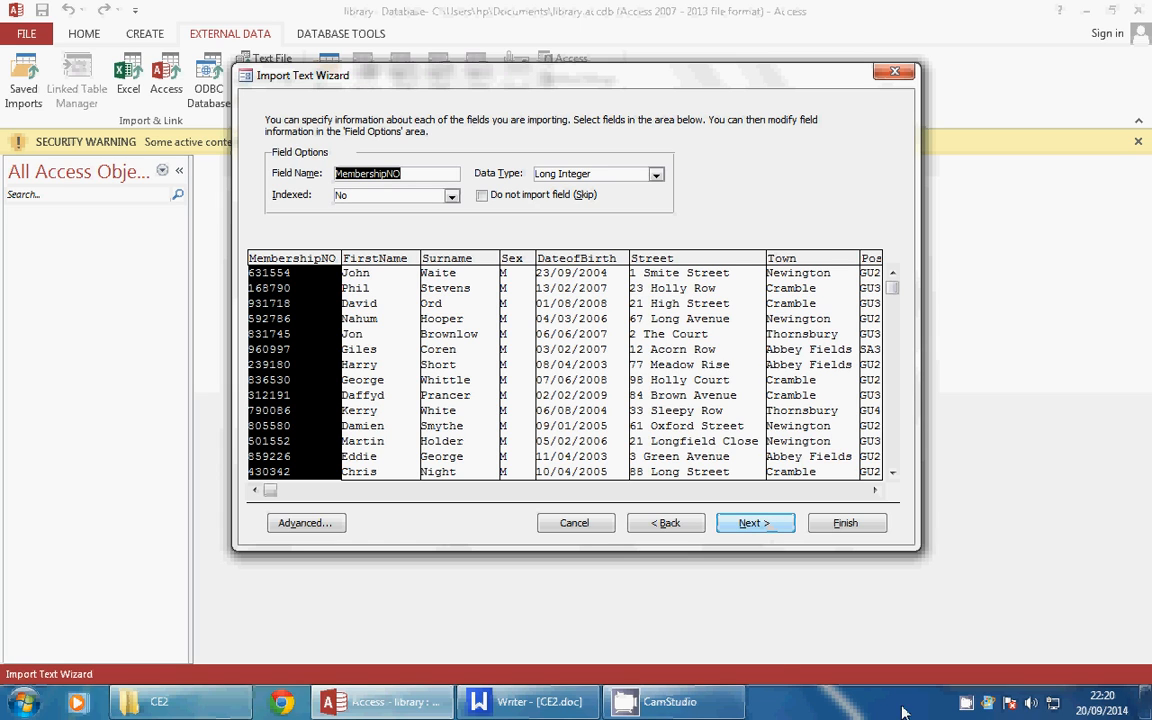
{"action": "left_click", "coordinate": [722, 706]}
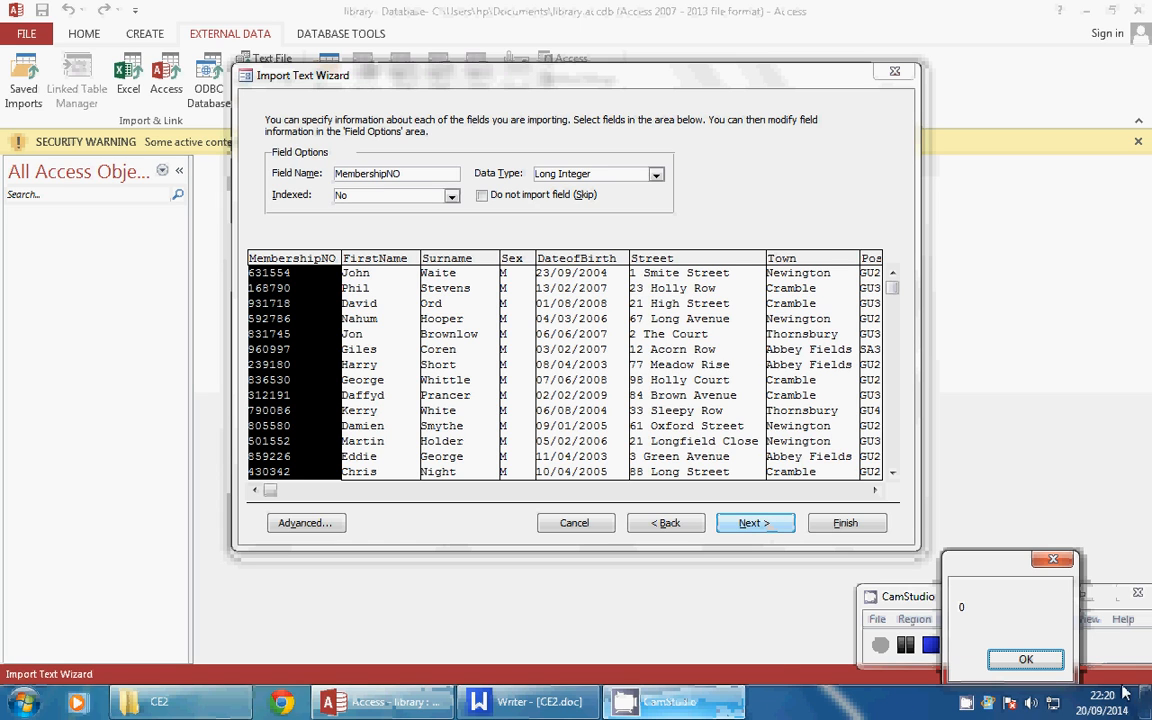
{"action": "left_click", "coordinate": [1027, 658]}
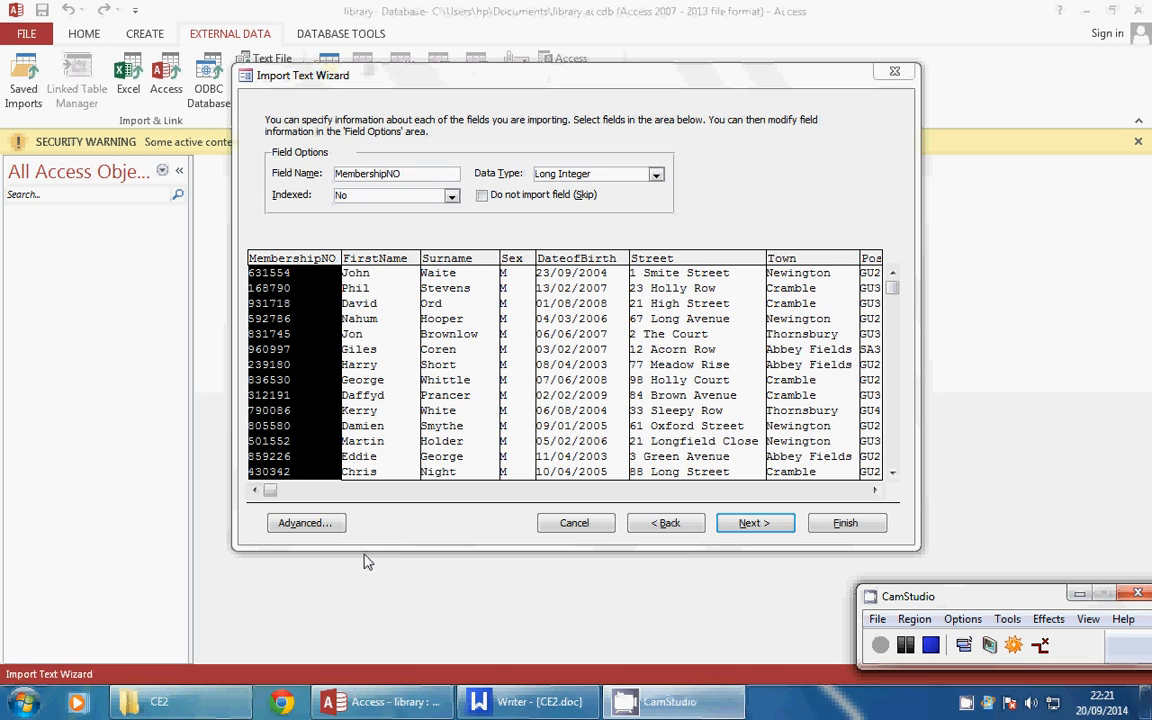
Paste the import wizard screenshot into a new blank Writer document
{"action": "left_click", "coordinate": [530, 701]}
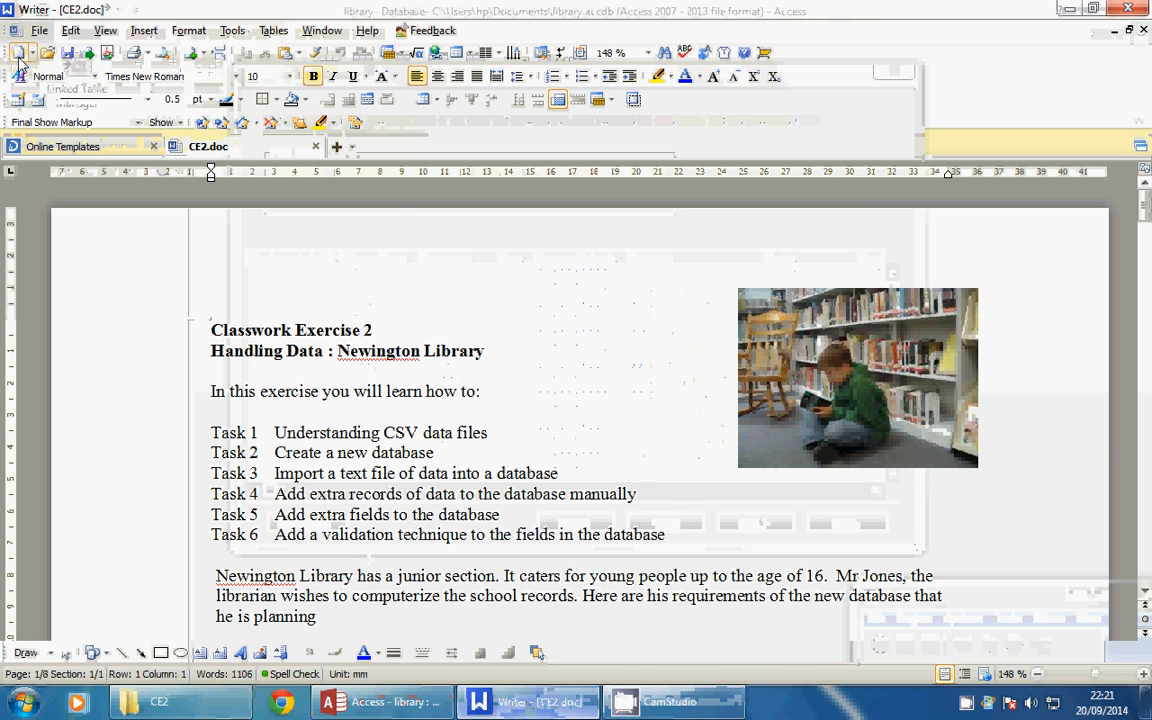
{"action": "left_click", "coordinate": [18, 54]}
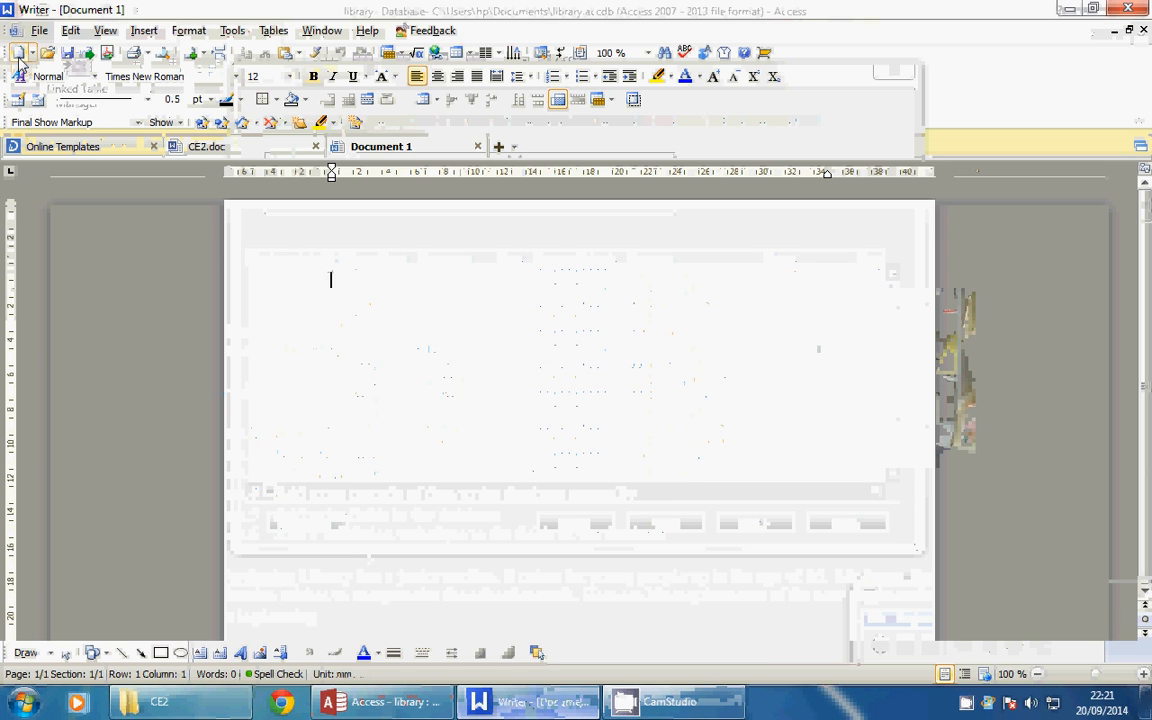
{"action": "left_click", "coordinate": [71, 30]}
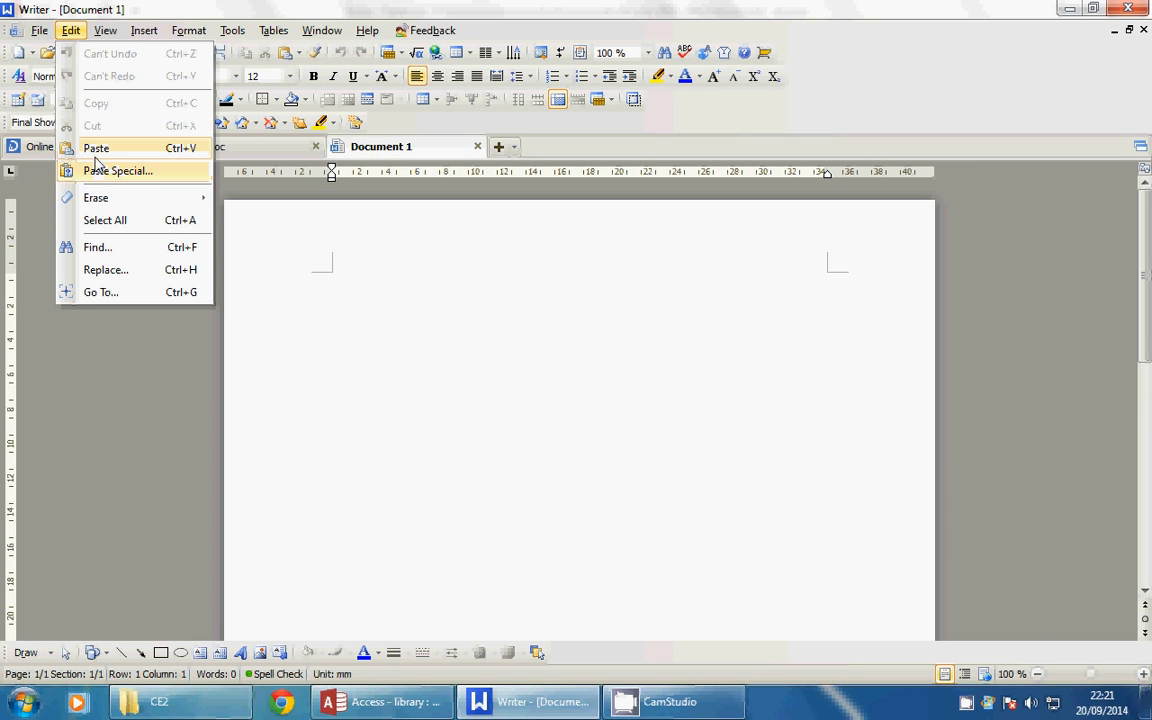
{"action": "left_click", "coordinate": [93, 148]}
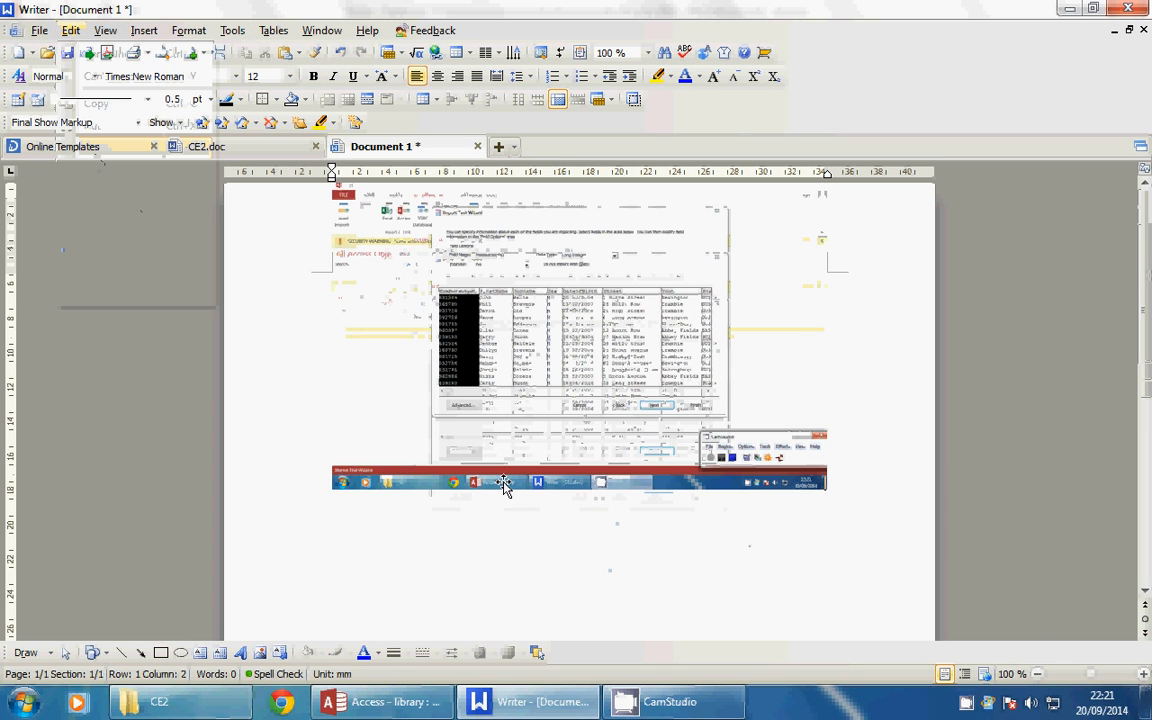
Caption the image 'Here is a screen showof the csv file being imported inot the database'
{"action": "left_click", "coordinate": [506, 540]}
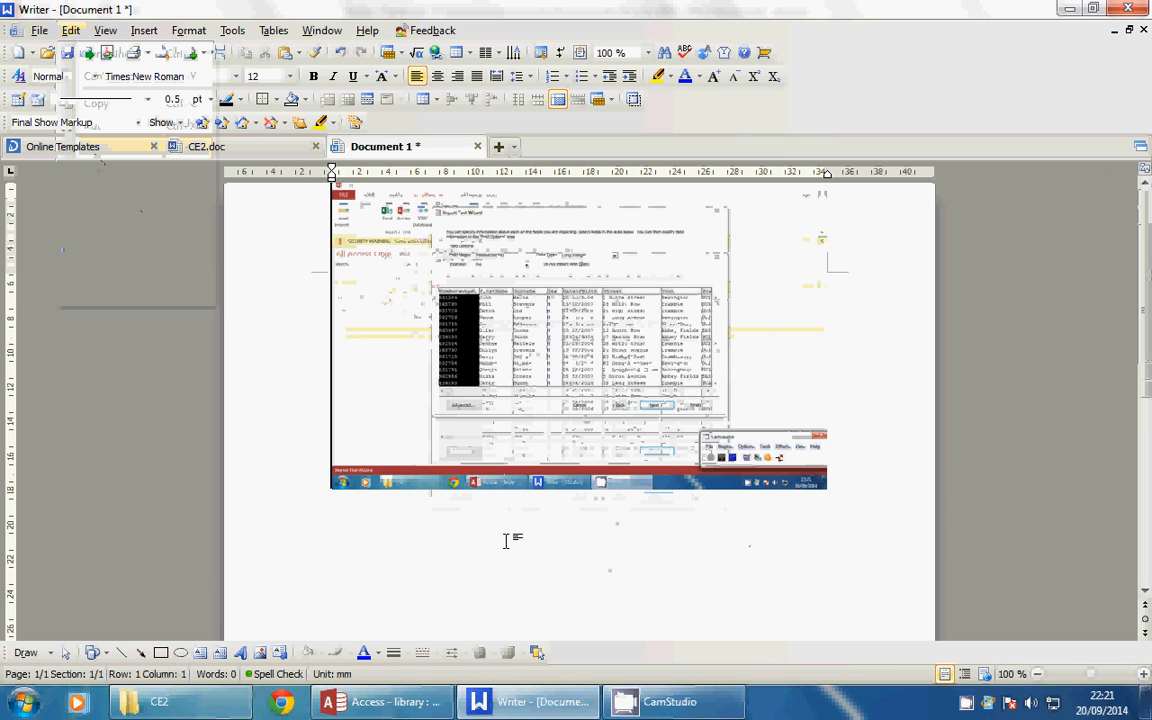
{"action": "key", "text": "Return"}
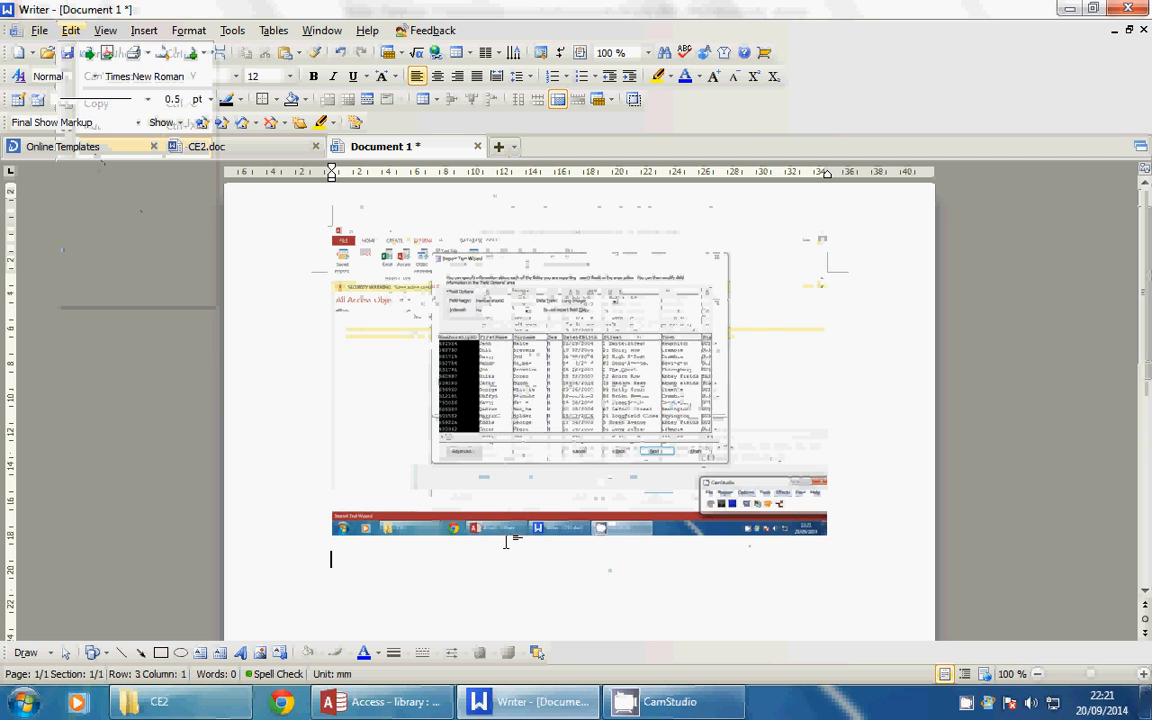
{"action": "type", "text": "Hewre"}
{"action": "key", "text": "BackSpace"}
{"action": "key", "text": "BackSpace"}
{"action": "key", "text": "BackSpace"}
{"action": "key", "text": "BackSpace"}
{"action": "type", "text": "re is a sd"}
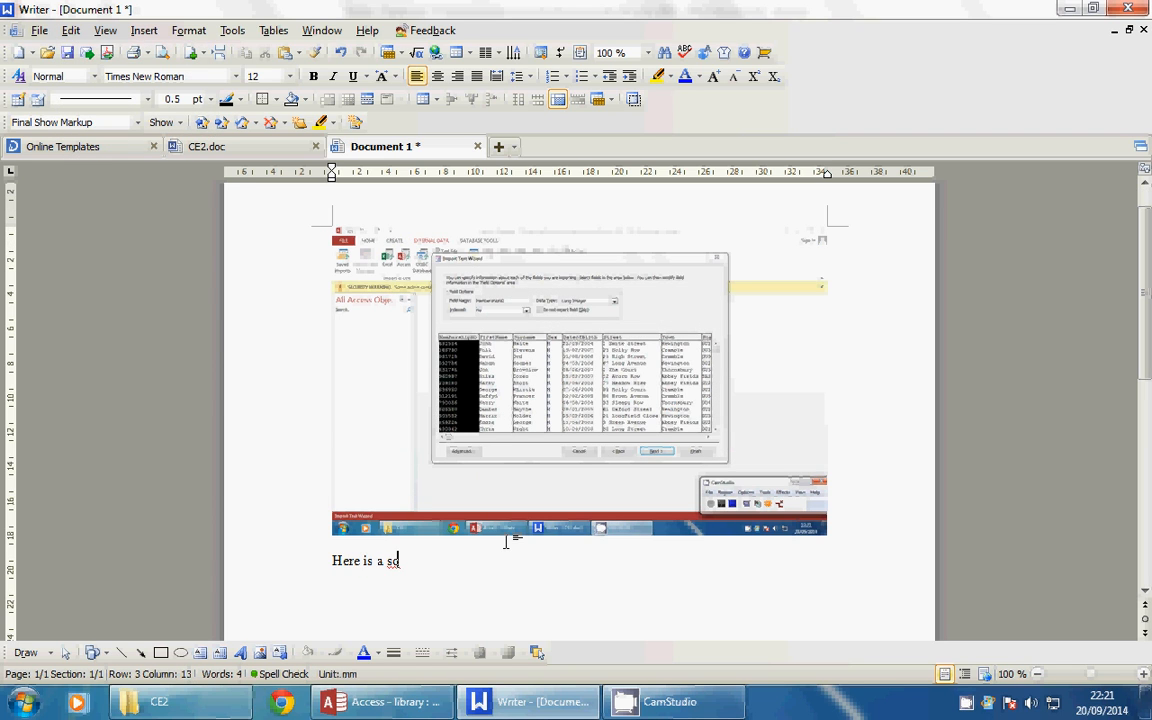
{"action": "key", "text": "BackSpace"}
{"action": "type", "text": "creen show"}
{"action": "type", "text": "of the "}
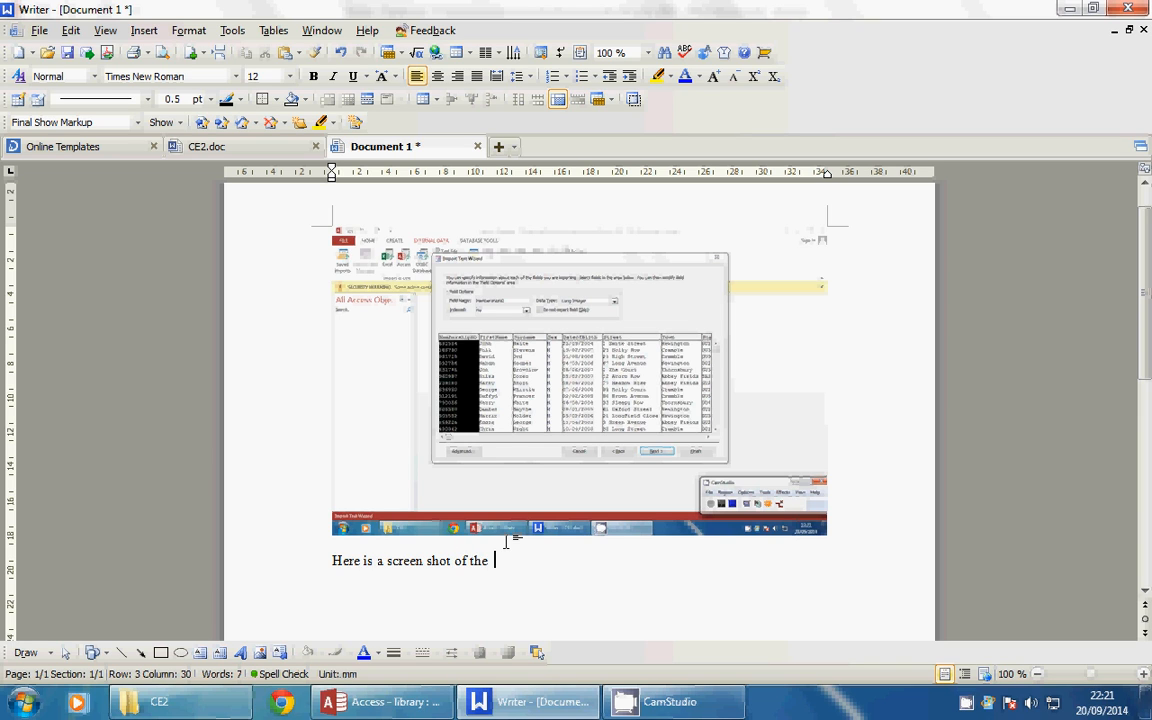
{"action": "type", "text": "csv file being im"}
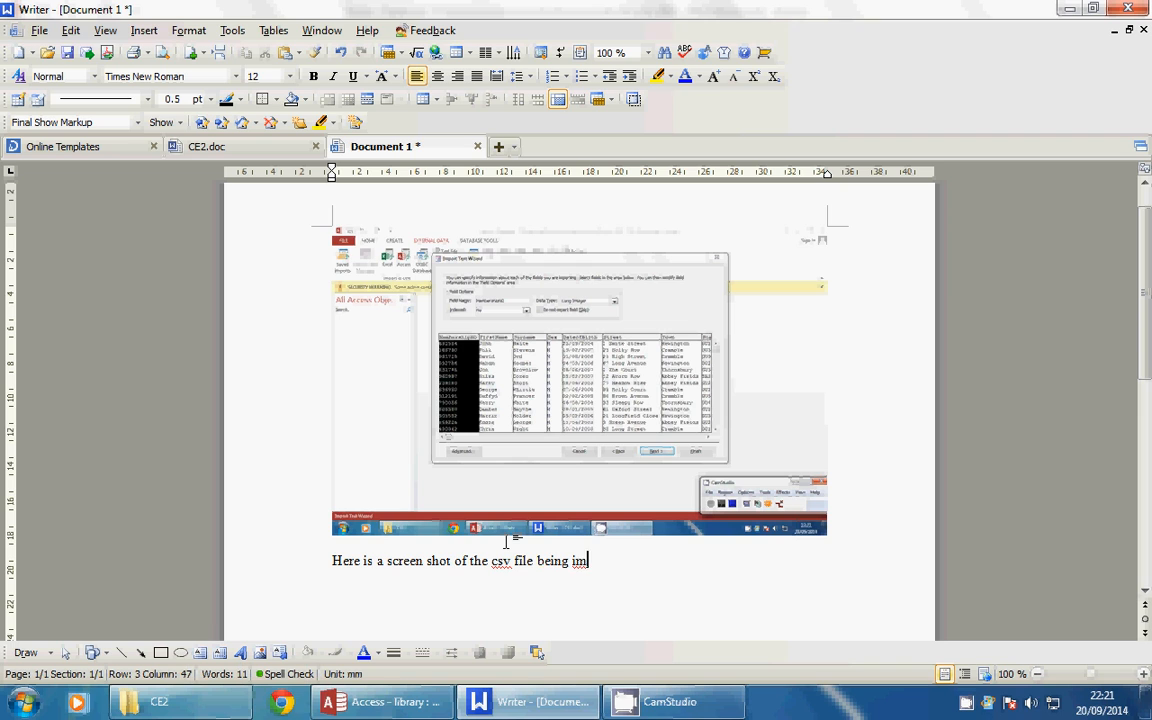
{"action": "type", "text": "ported inot the datab"}
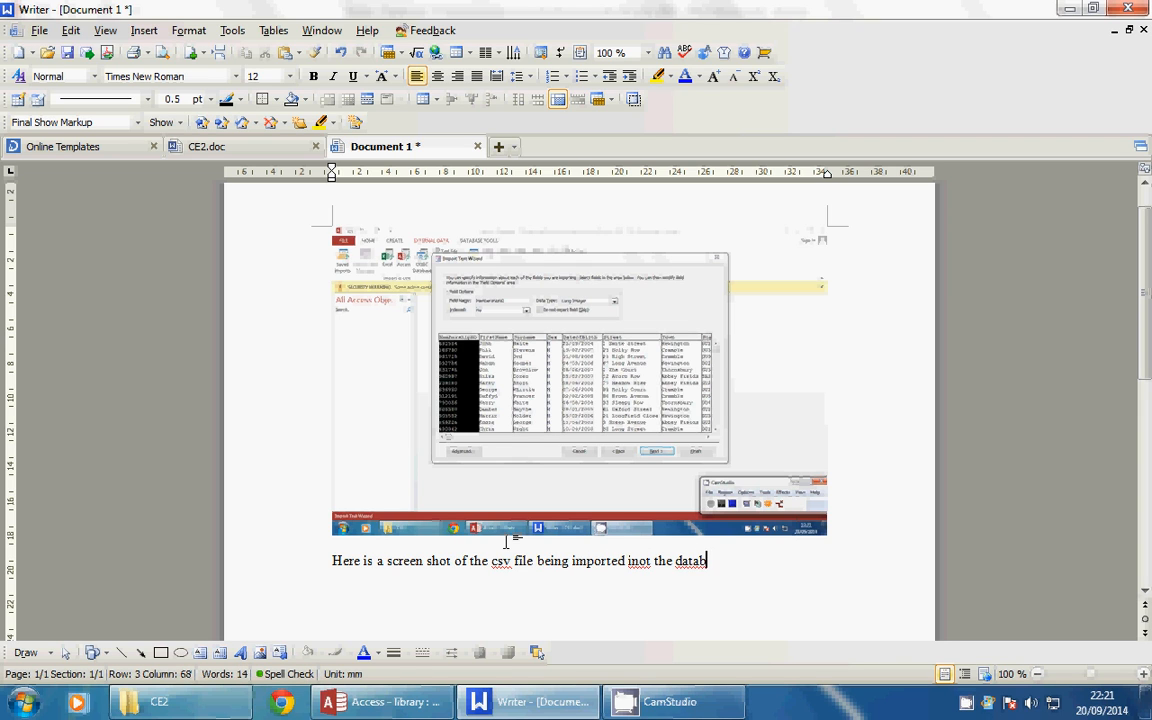
{"action": "type", "text": "ase"}
{"action": "left_click", "coordinate": [357, 702]}
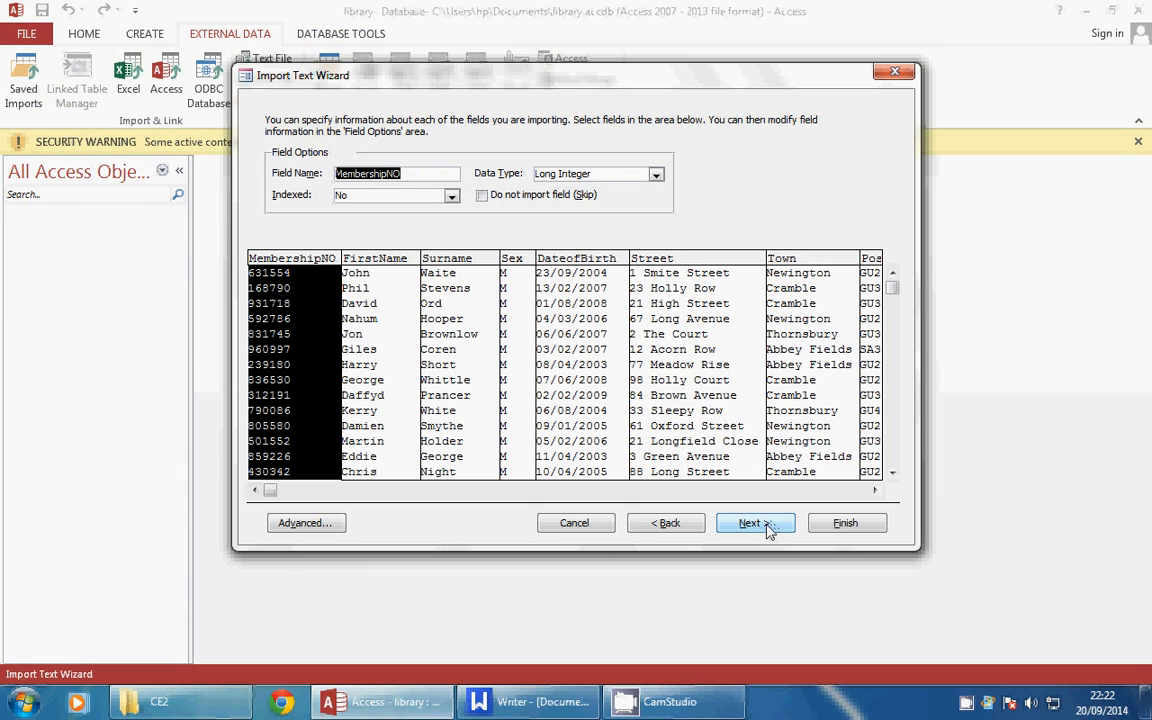
Choose MembershipNO as the primary key and advance to the final step naming the table Members
{"action": "left_click", "coordinate": [754, 523]}
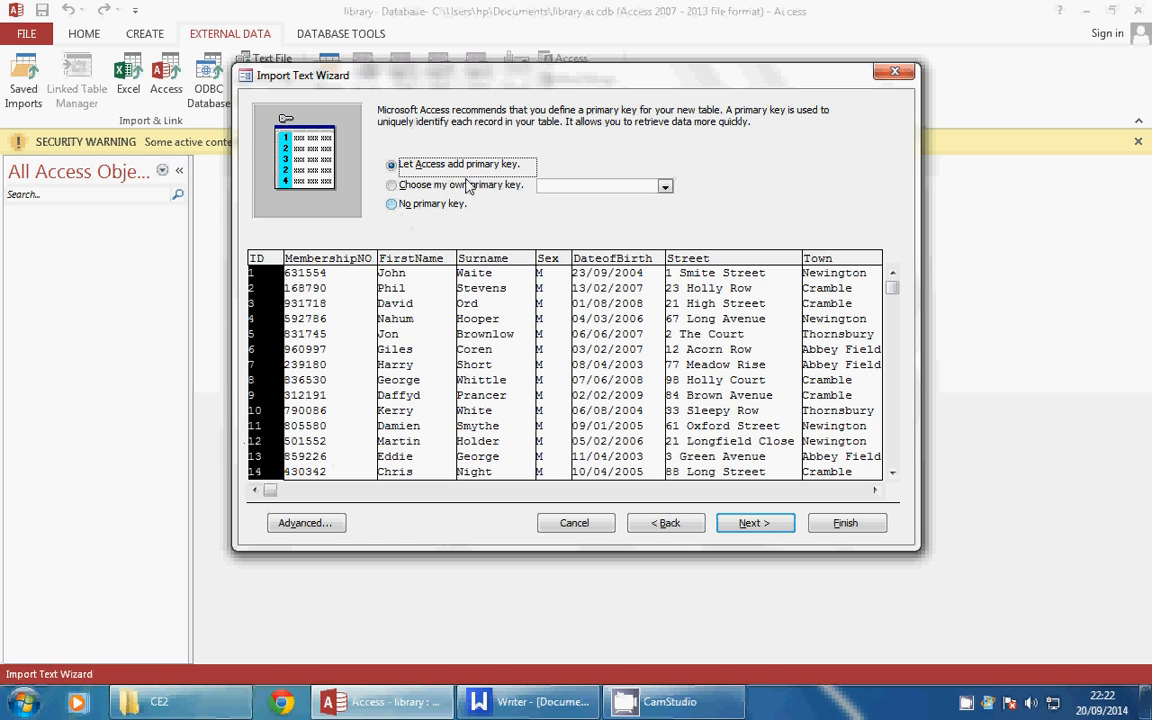
{"action": "left_click", "coordinate": [392, 187]}
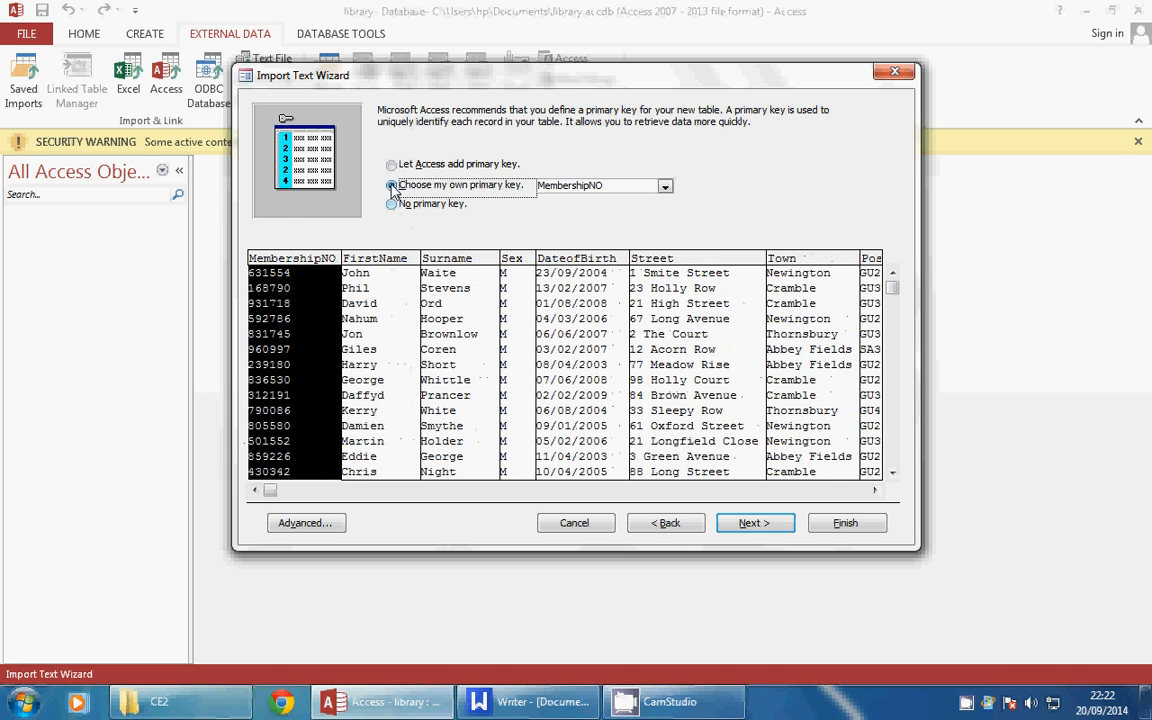
{"action": "left_click", "coordinate": [665, 188]}
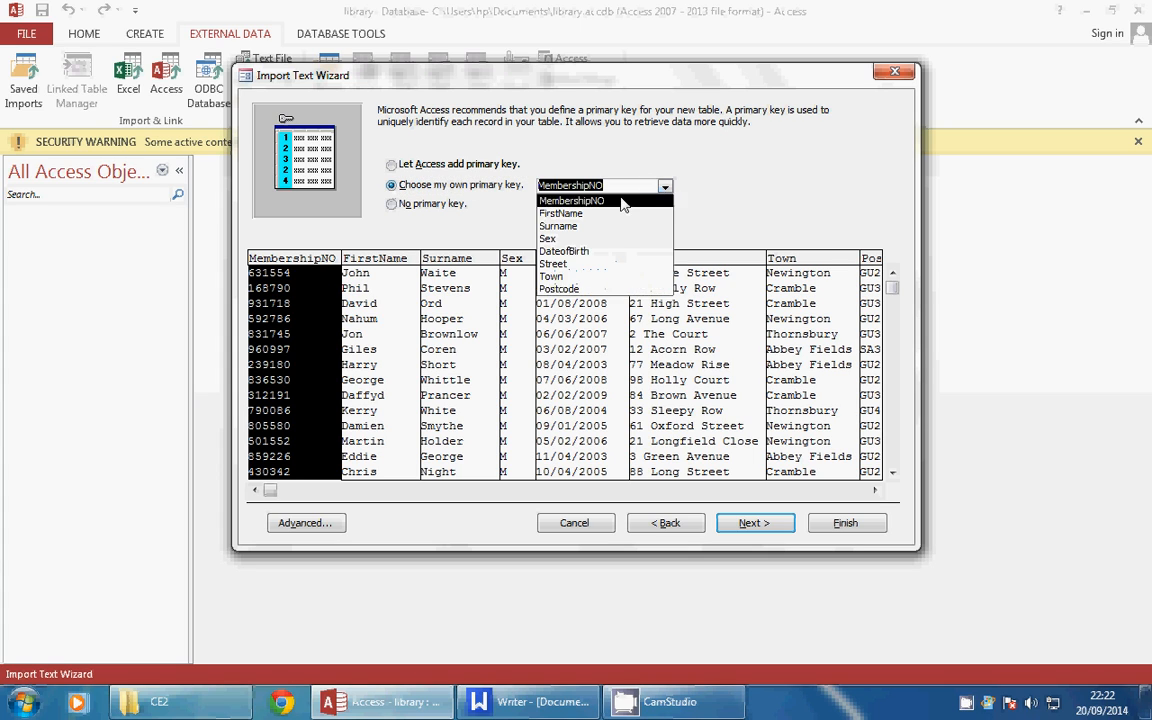
{"action": "left_click", "coordinate": [598, 204]}
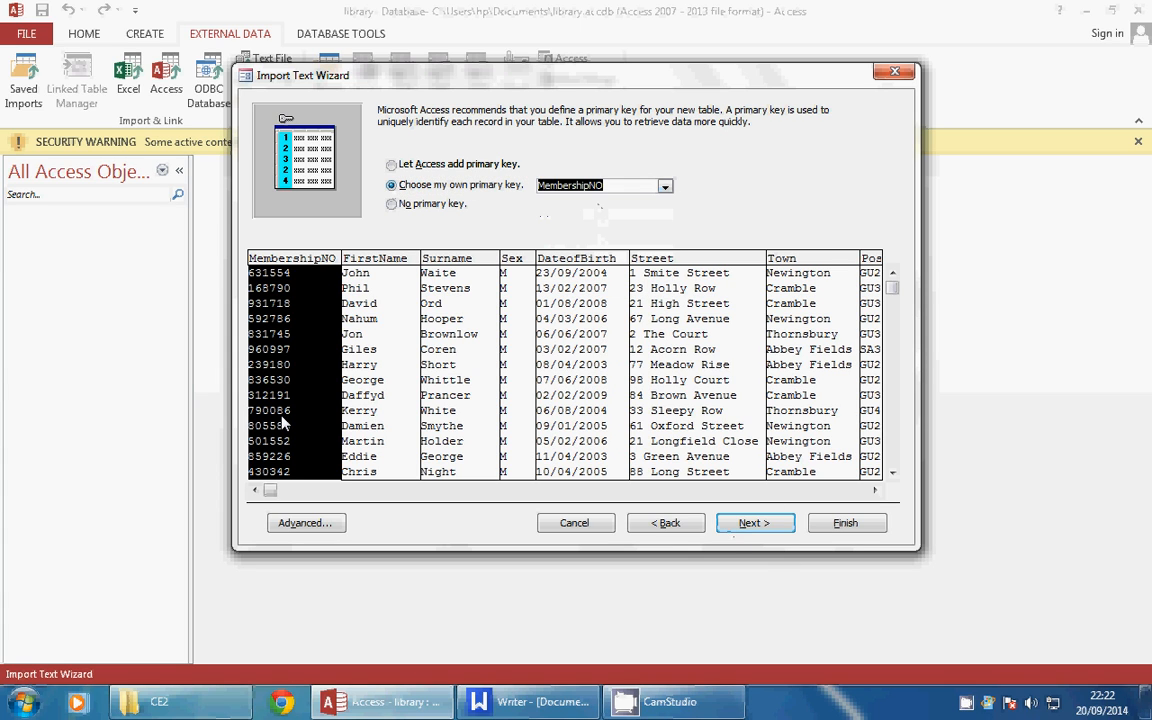
{"action": "left_click", "coordinate": [752, 524]}
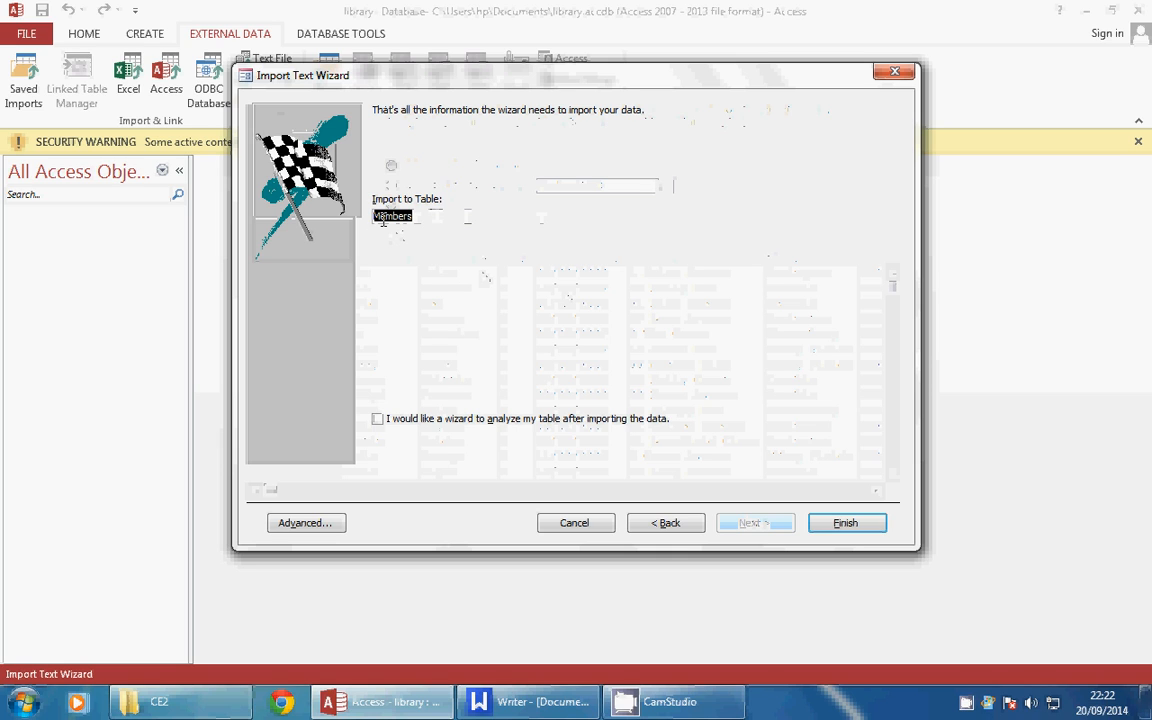
Finish importing into the Members table and close the disabled-content security warning
{"action": "left_click", "coordinate": [840, 532]}
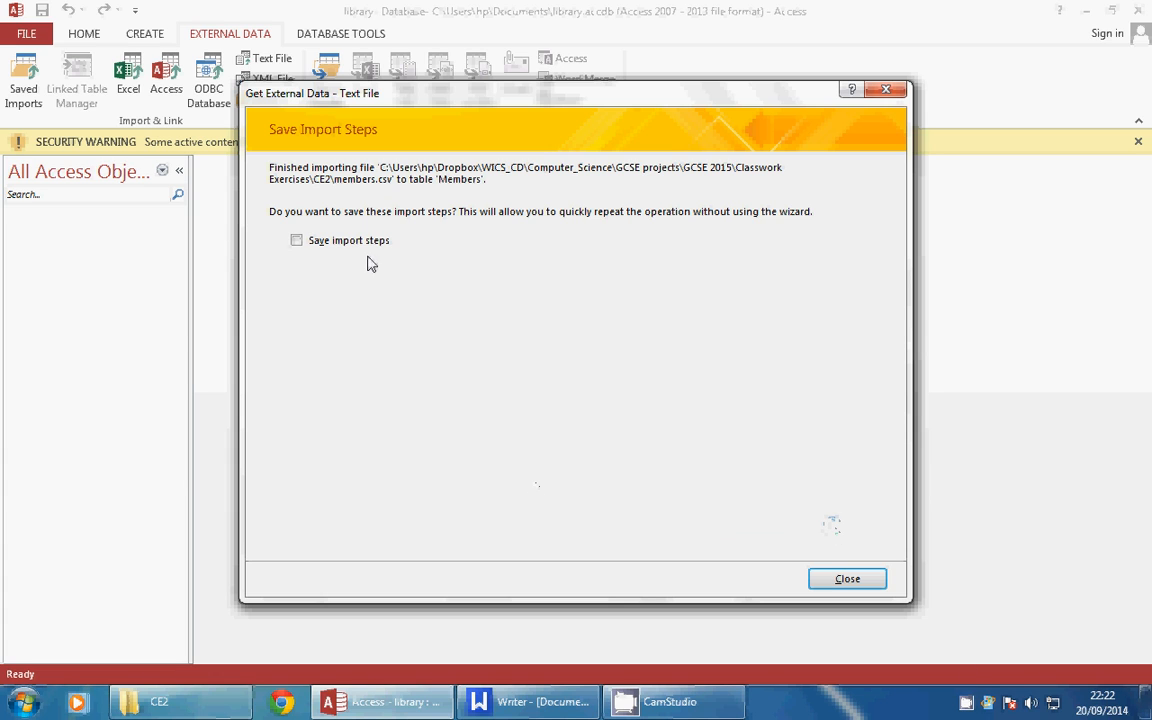
{"action": "left_click", "coordinate": [840, 580]}
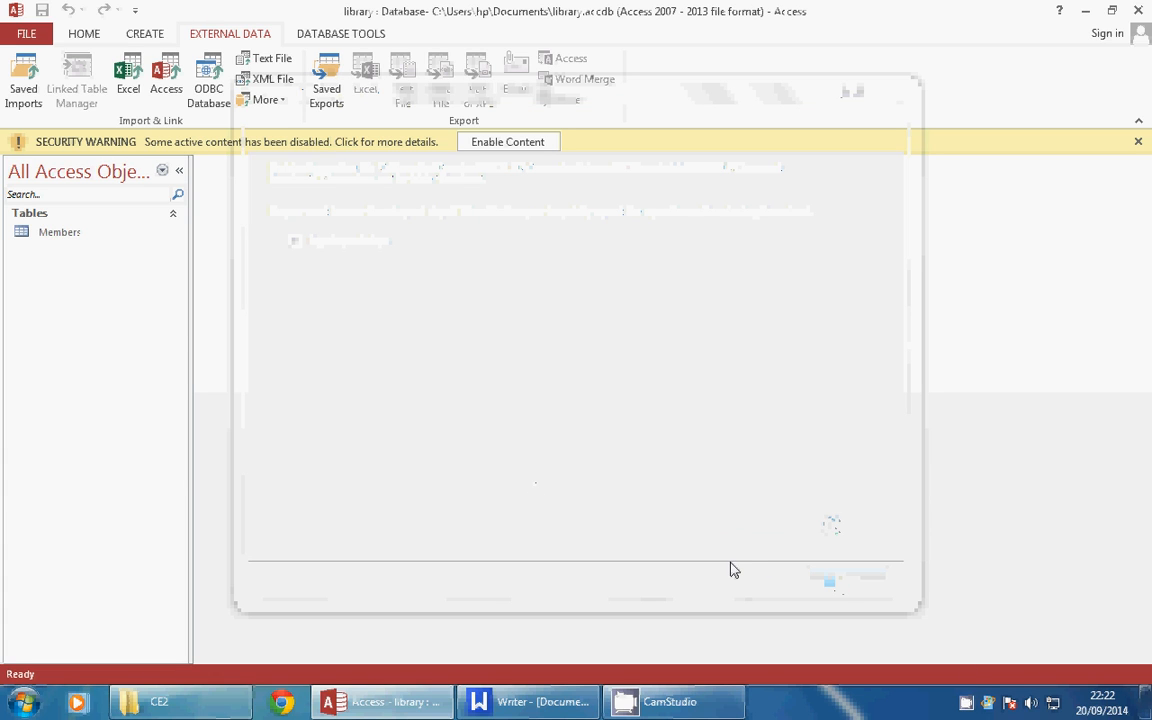
{"action": "left_click", "coordinate": [55, 238]}
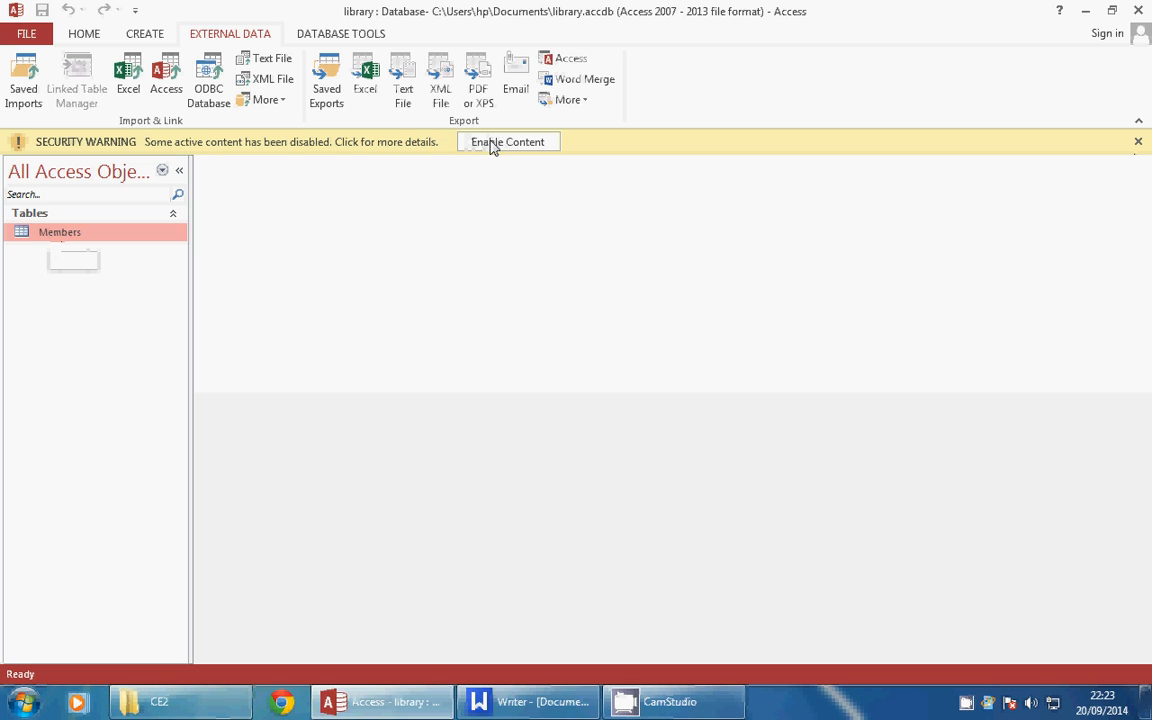
{"action": "left_click", "coordinate": [1138, 142]}
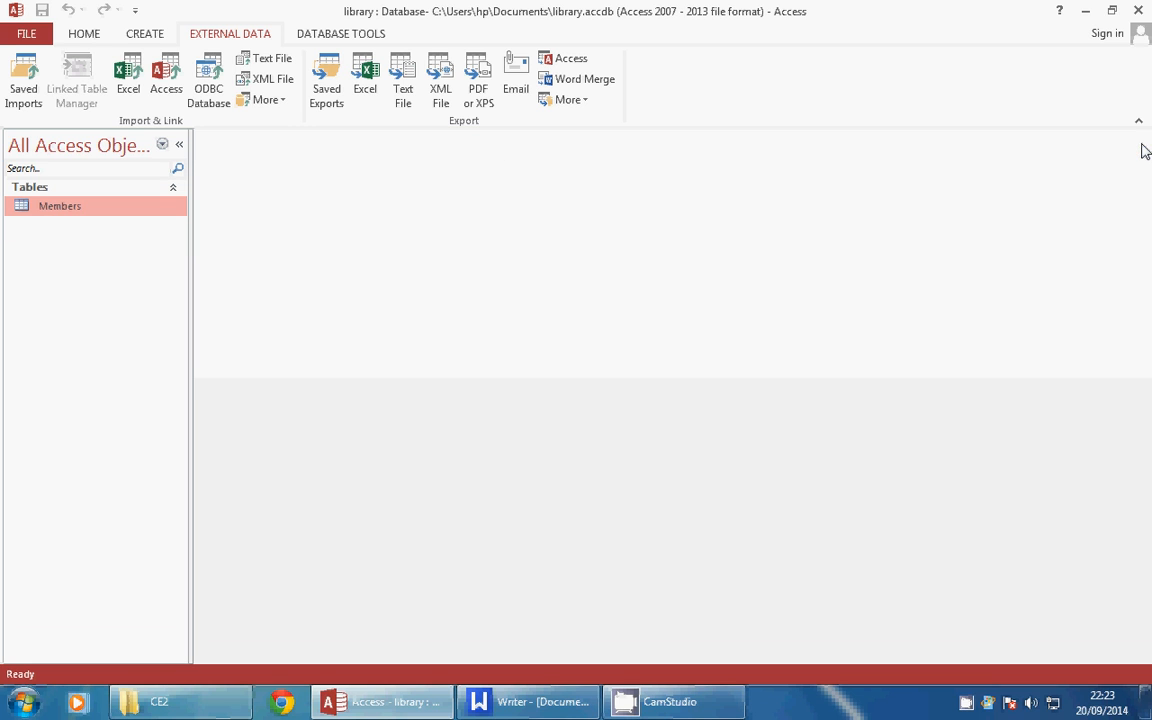
Open the Members table in Datasheet View and browse through its 20 records
{"action": "double_click", "coordinate": [67, 207]}
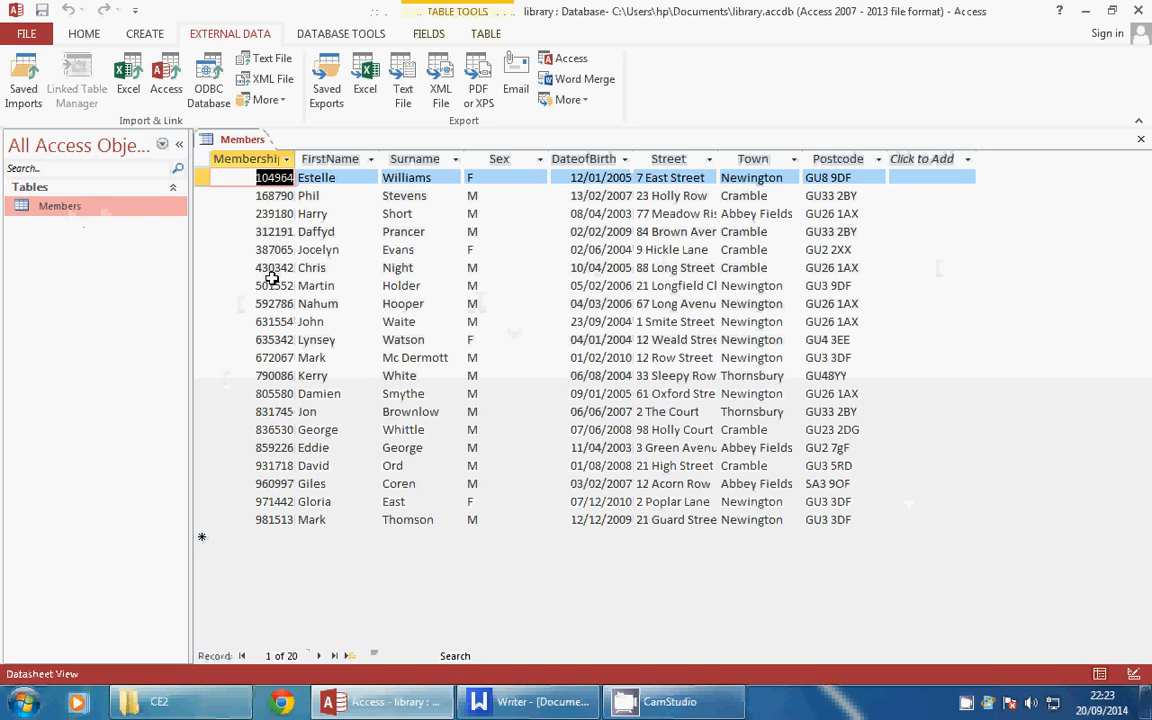
{"action": "key", "text": "Down"}
{"action": "key", "text": "Down"}
{"action": "key", "text": "Down"}
{"action": "key", "text": "Down"}
{"action": "key", "text": "Down"}
{"action": "key", "text": "Down"}
{"action": "key", "text": "Down"}
{"action": "key", "text": "Down"}
{"action": "key", "text": "Down"}
{"action": "key", "text": "Down"}
{"action": "key", "text": "Down"}
{"action": "key", "text": "Down"}
{"action": "key", "text": "Down"}
{"action": "key", "text": "Down"}
{"action": "key", "text": "Down"}
{"action": "key", "text": "Down"}
{"action": "key", "text": "Down"}
{"action": "key", "text": "Down"}
{"action": "key", "text": "Down"}
{"action": "key", "text": "Down"}
{"action": "key", "text": "Up"}
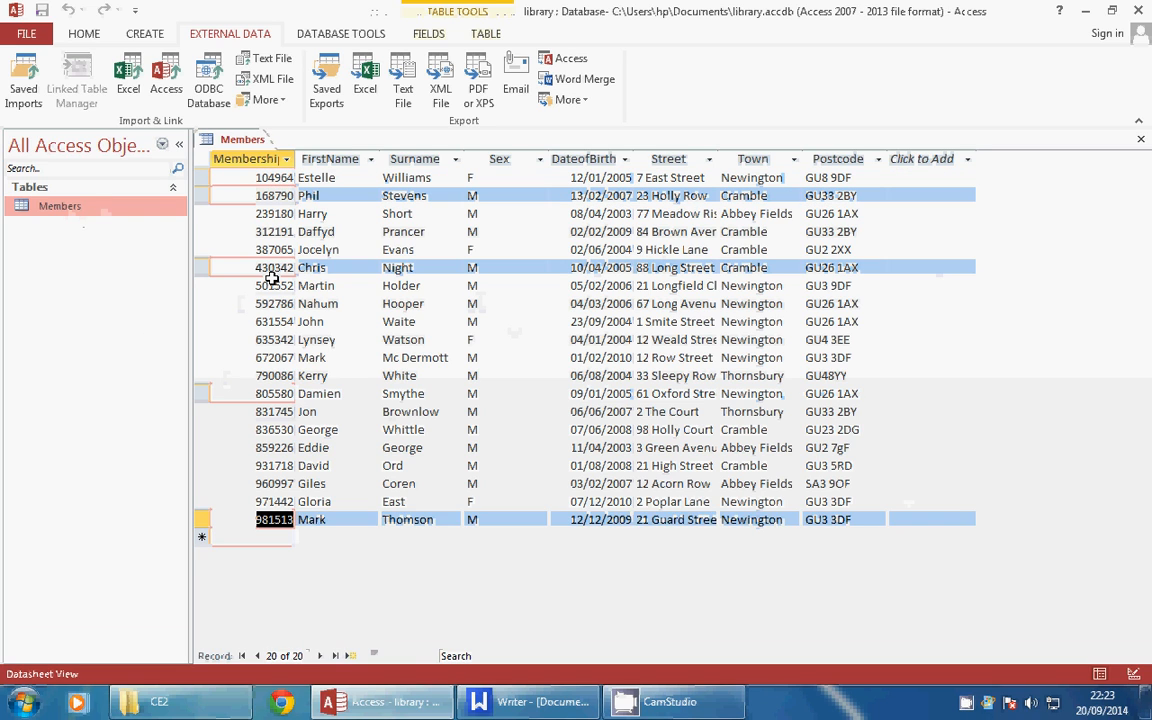
{"action": "key", "text": "Up"}
{"action": "key", "text": "Up"}
{"action": "key", "text": "Up"}
{"action": "key", "text": "Up"}
{"action": "key", "text": "Up"}
{"action": "key", "text": "Up"}
{"action": "key", "text": "Up"}
{"action": "key", "text": "Up"}
{"action": "key", "text": "Up"}
{"action": "key", "text": "Up"}
{"action": "key", "text": "Up"}
{"action": "key", "text": "Up"}
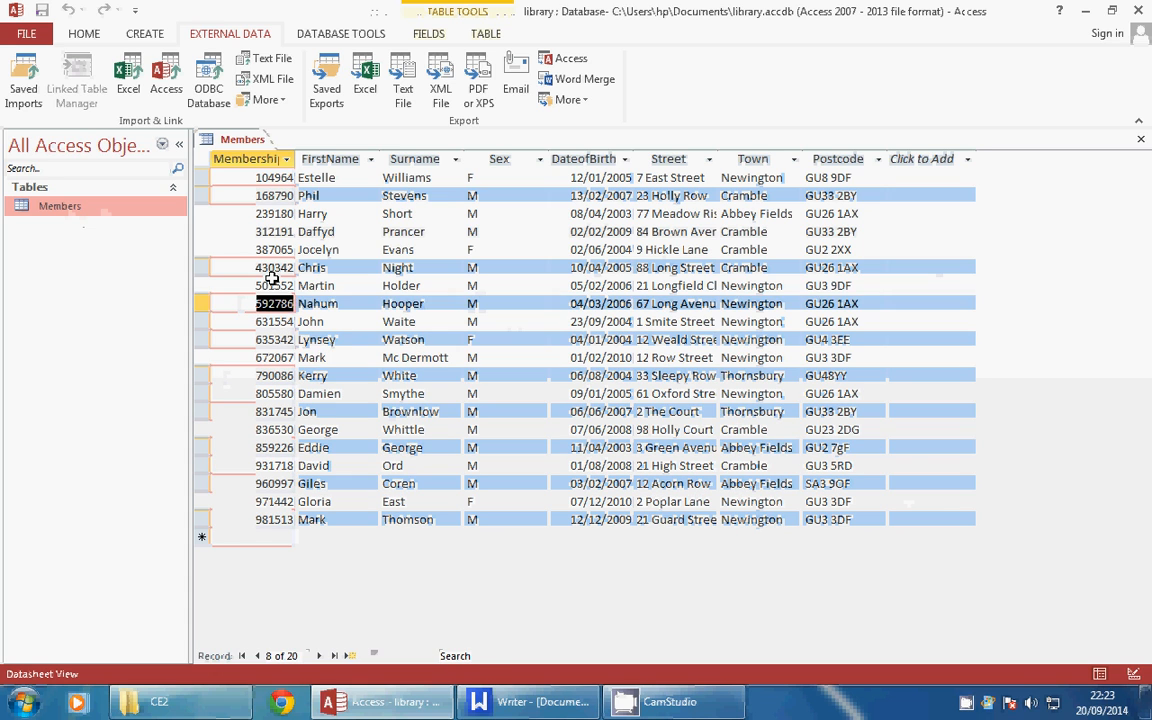
{"action": "key", "text": "Up"}
{"action": "key", "text": "Up"}
{"action": "key", "text": "Up"}
{"action": "key", "text": "Right"}
{"action": "key", "text": "Right"}
{"action": "key", "text": "Right"}
{"action": "key", "text": "Right"}
{"action": "key", "text": "Right"}
{"action": "key", "text": "Right"}
{"action": "key", "text": "Right"}
{"action": "key", "text": "Right"}
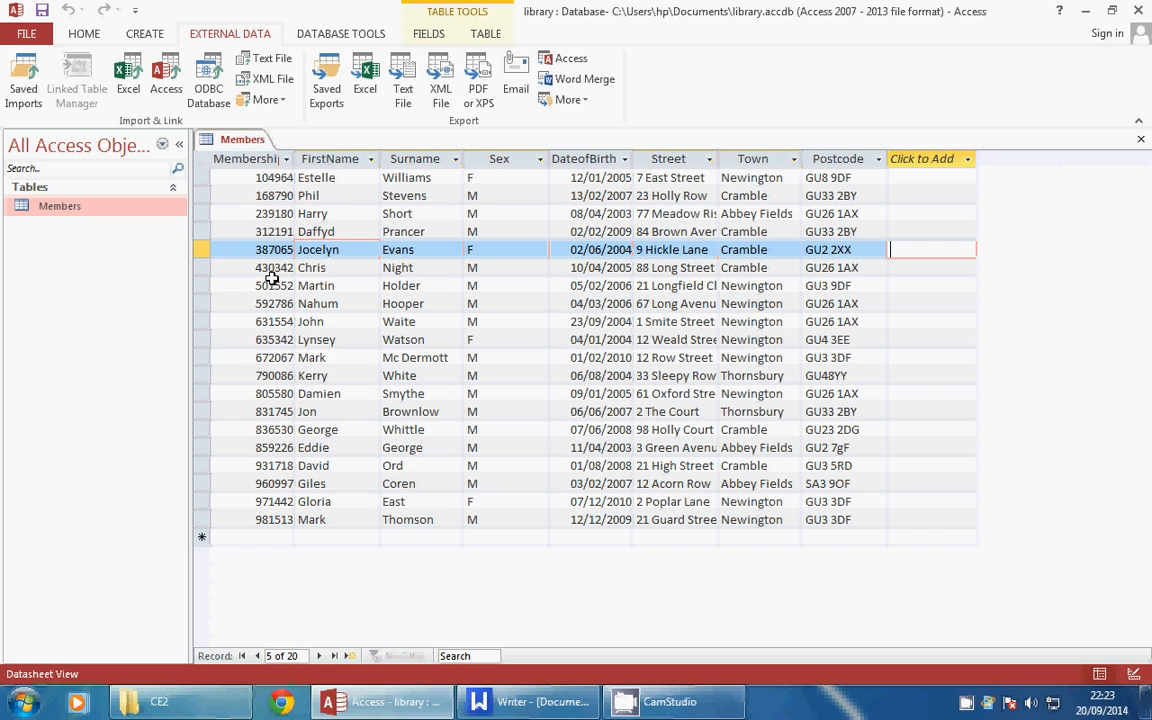
{"action": "key", "text": "Left"}
{"action": "key", "text": "Left"}
{"action": "key", "text": "Left"}
{"action": "key", "text": "Left"}
{"action": "key", "text": "Left"}
{"action": "key", "text": "Left"}
{"action": "key", "text": "Left"}
{"action": "key", "text": "Left"}
{"action": "key", "text": "Left"}
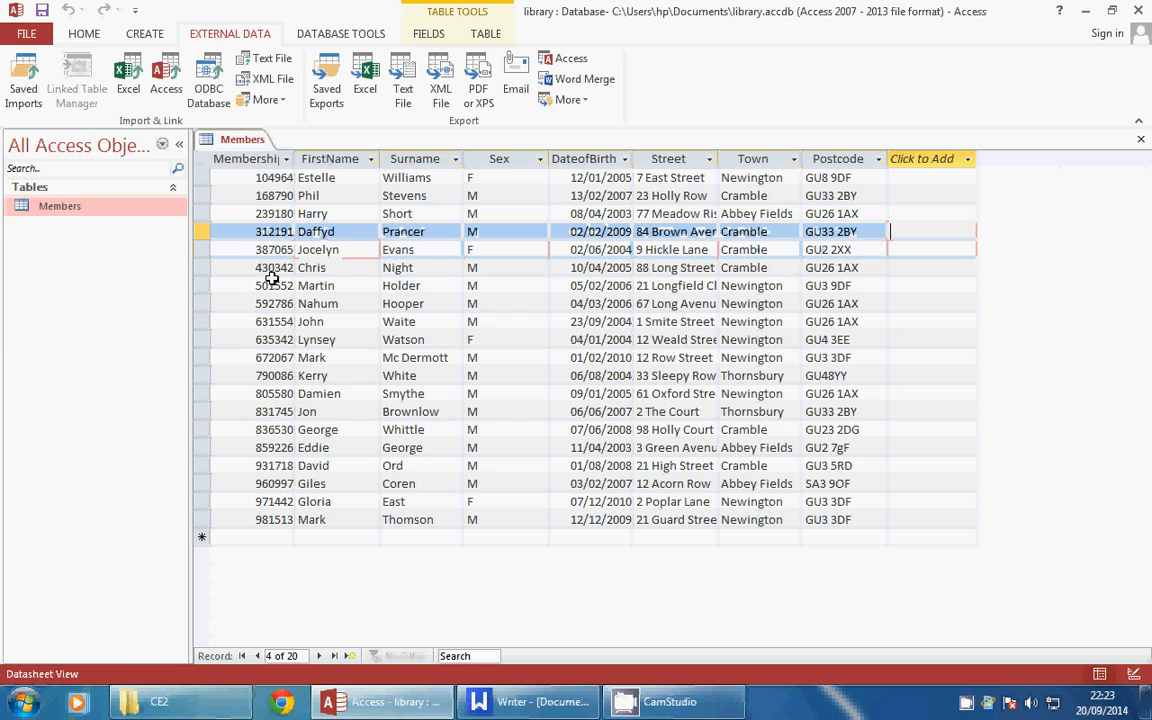
Capture a screenshot of the Members datasheet from the taskbar tool
{"action": "right_click", "coordinate": [966, 703]}
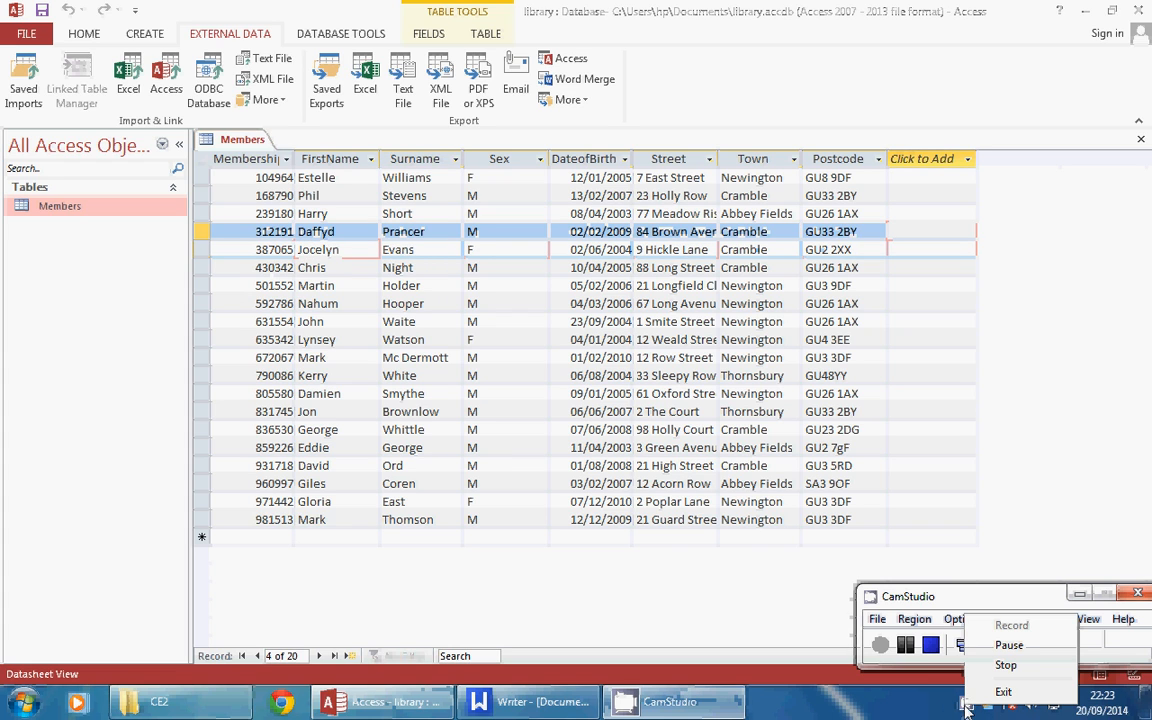
{"action": "left_click", "coordinate": [1009, 645]}
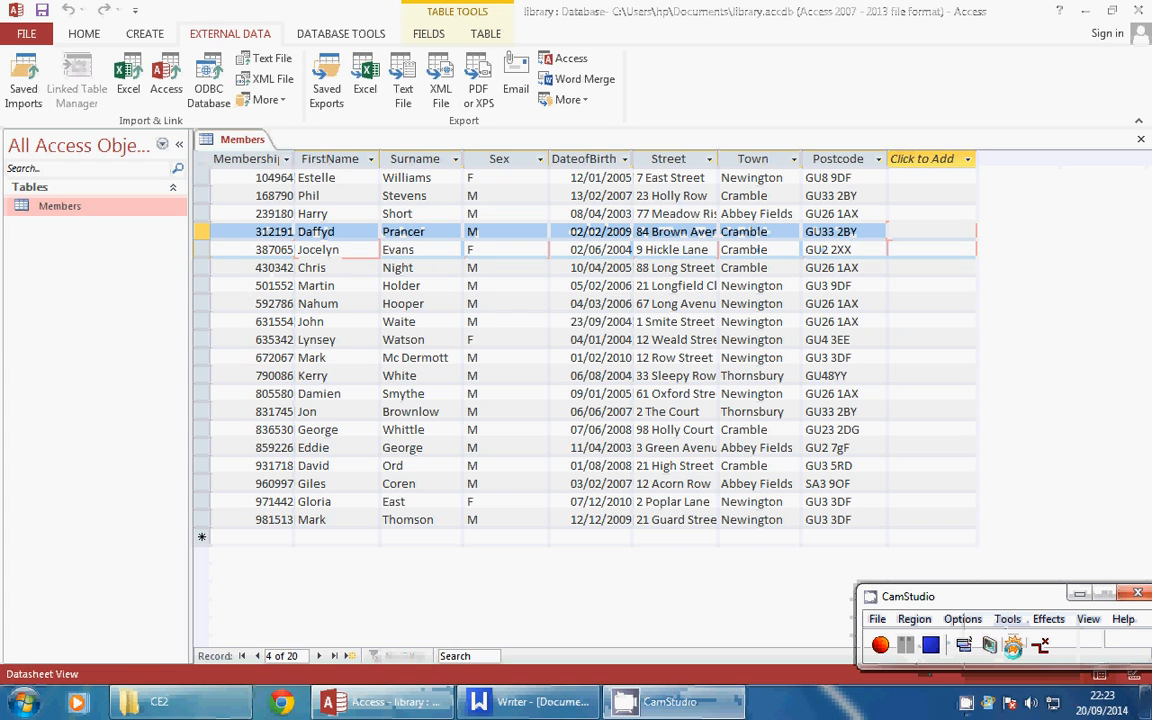
{"action": "left_click", "coordinate": [1079, 595]}
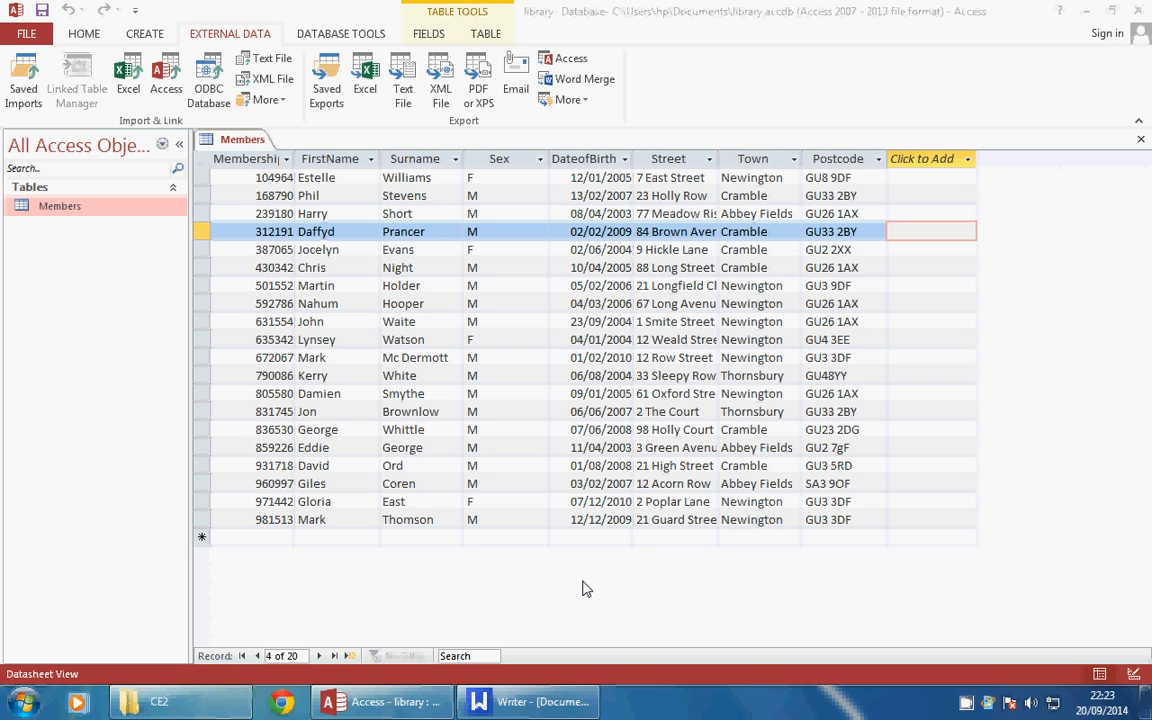
Paste the datasheet screenshot into the Writer document with blank lines above it
{"action": "left_click", "coordinate": [507, 700]}
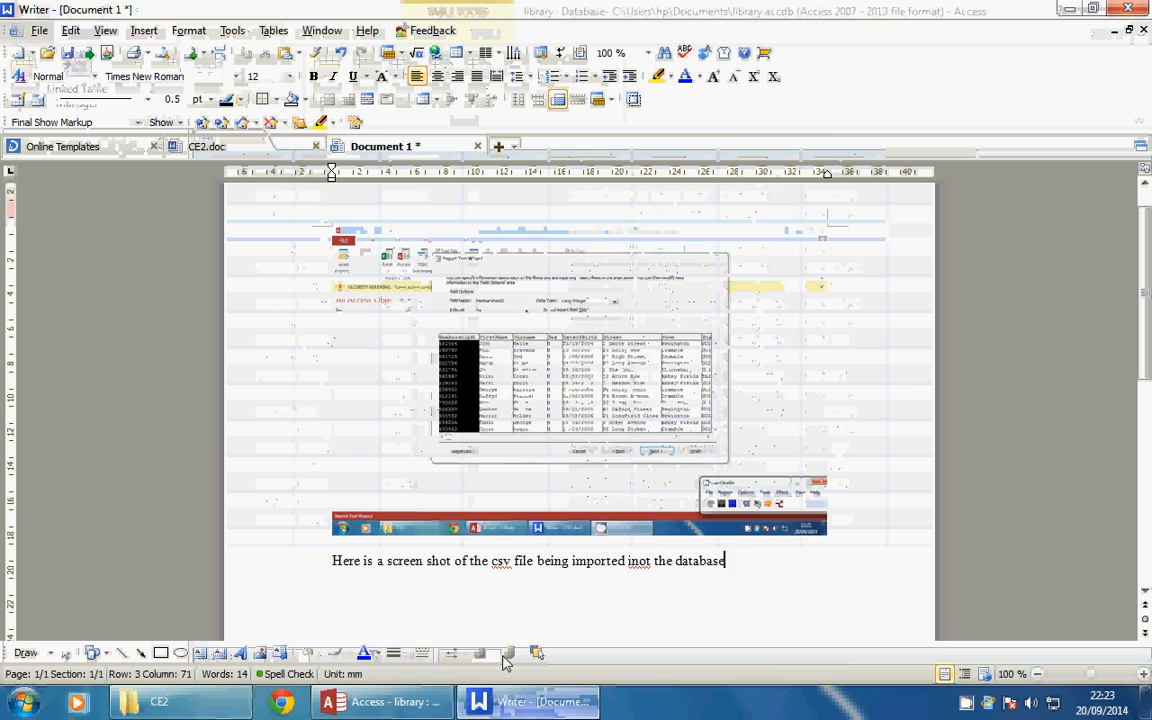
{"action": "key", "text": "Return"}
{"action": "key", "text": "Return"}
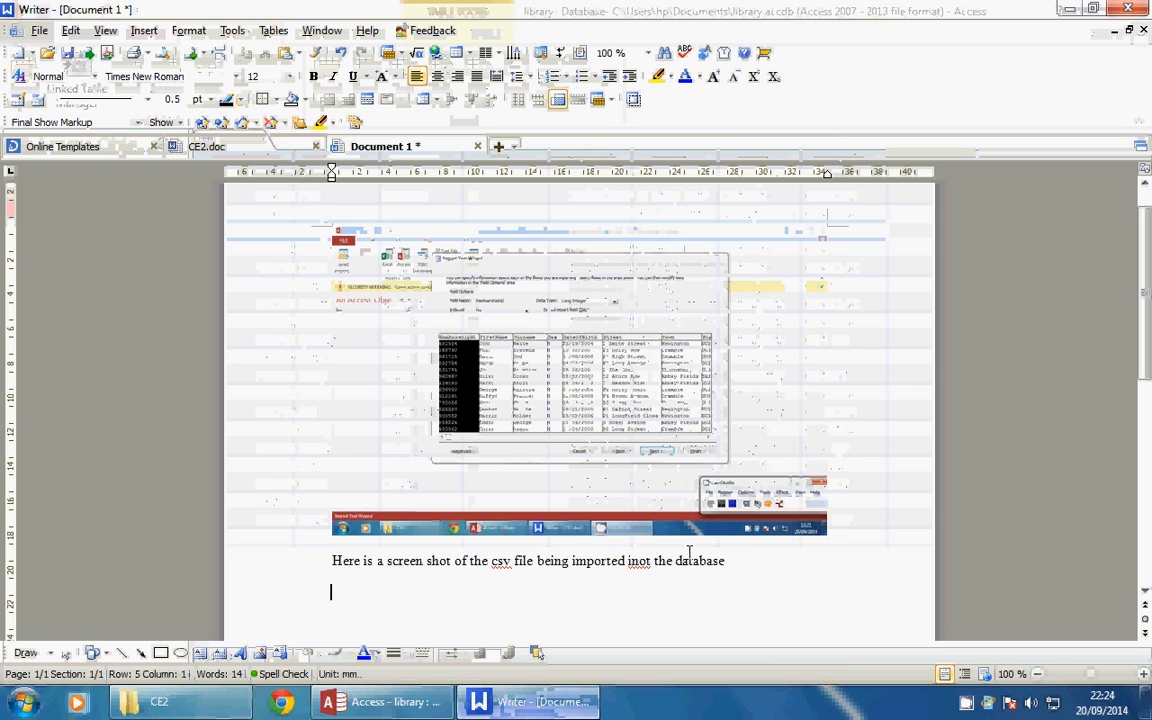
{"action": "key", "text": "ctrl+v"}
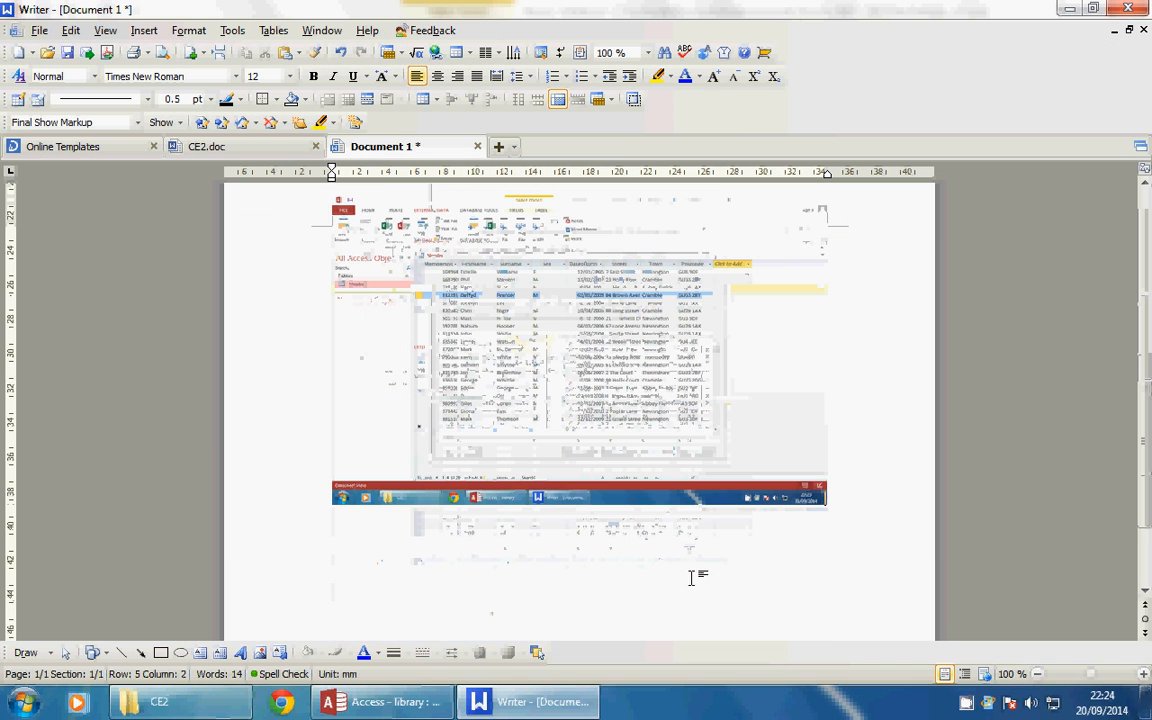
{"action": "key", "text": "Left"}
{"action": "key", "text": "Return"}
{"action": "key", "text": "Return"}
{"action": "key", "text": "Return"}
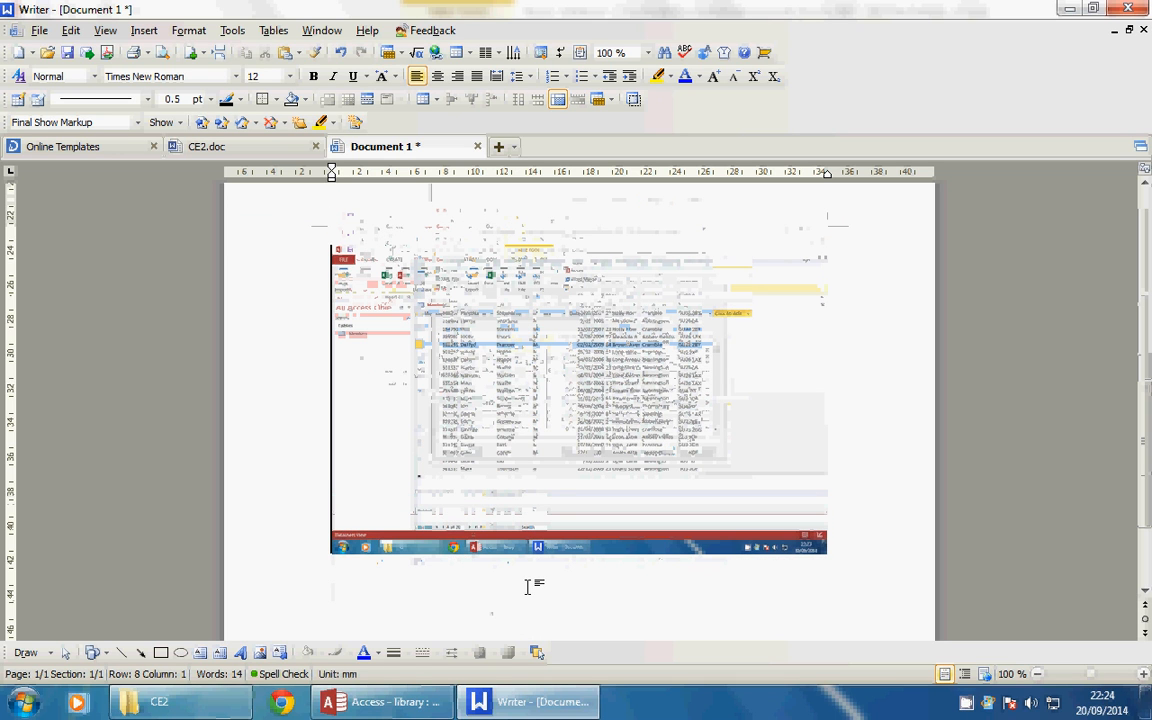
{"action": "key", "text": "Return"}
{"action": "key", "text": "Return"}
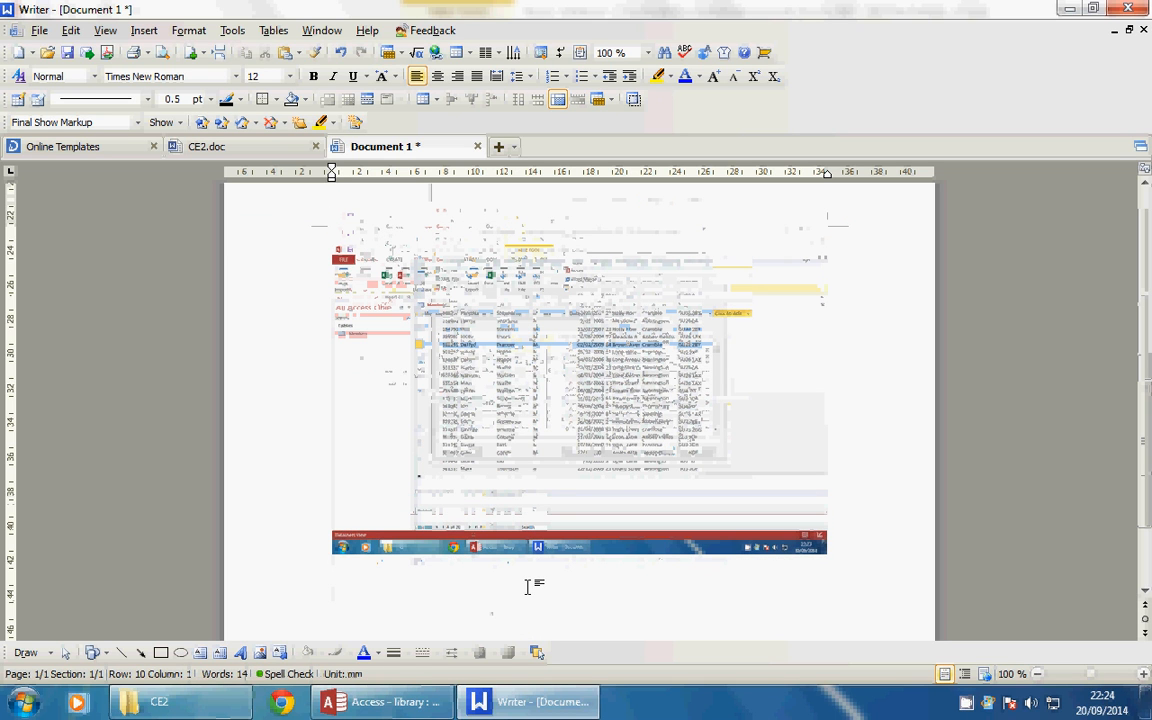
Add the caption 'Here is my screenshot of the data now imported into the database.'
{"action": "type", "text": "Here is my screenschot"}
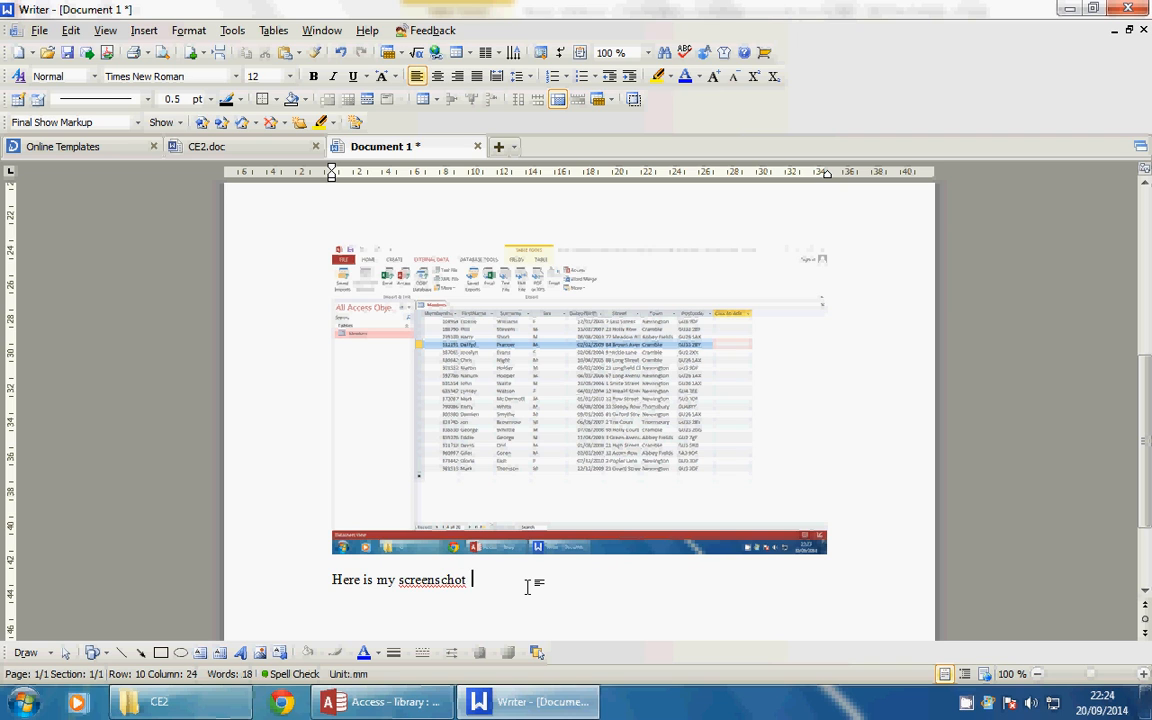
{"action": "key", "text": "BackSpace"}
{"action": "key", "text": "BackSpace"}
{"action": "key", "text": "BackSpace"}
{"action": "type", "text": "ot of the data now imported int"}
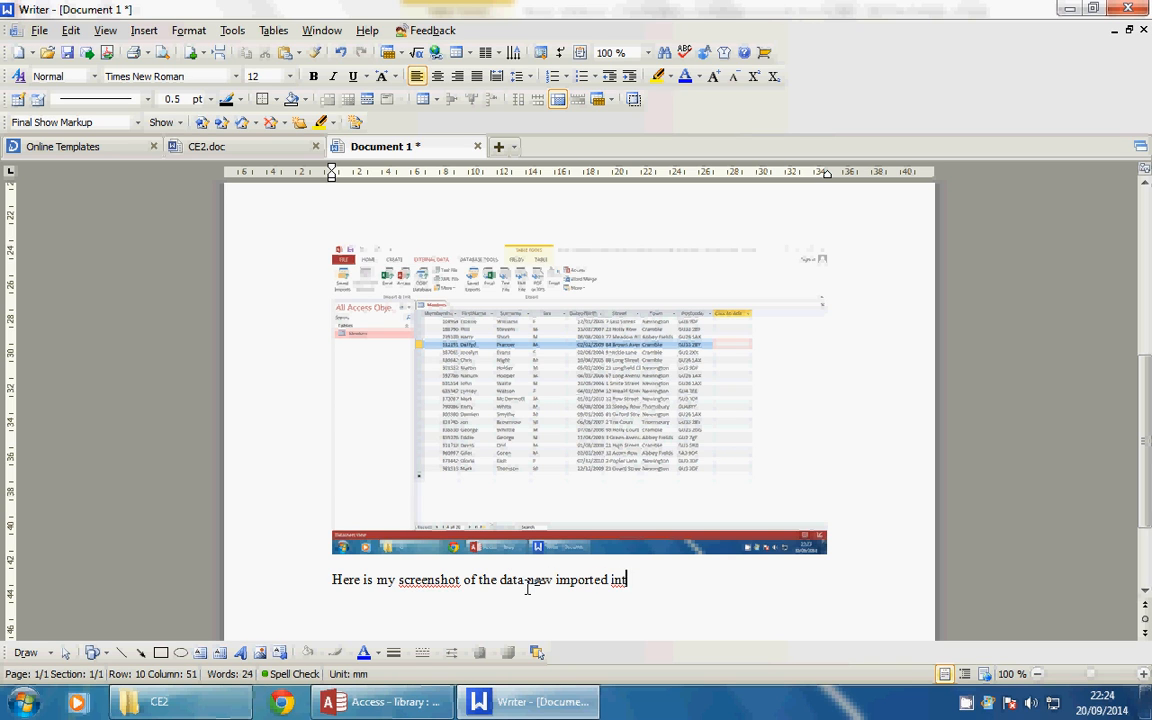
{"action": "type", "text": "o the database."}
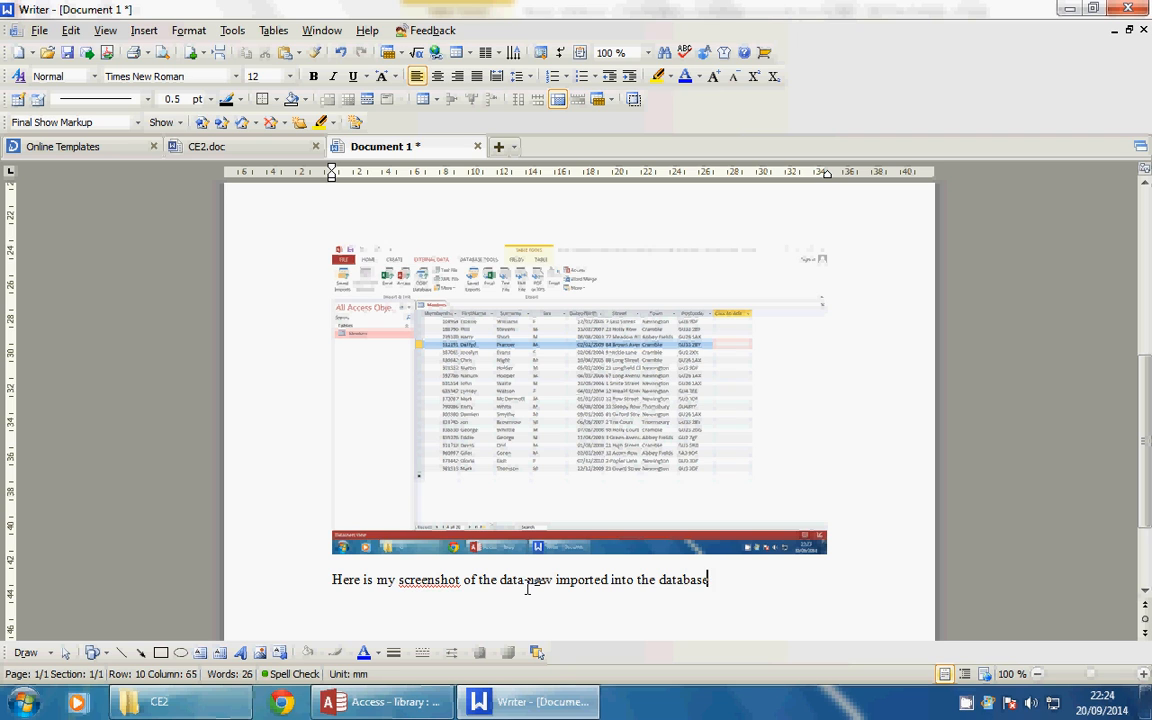
{"action": "right_click", "coordinate": [966, 701]}
{"action": "left_click", "coordinate": [1000, 643]}
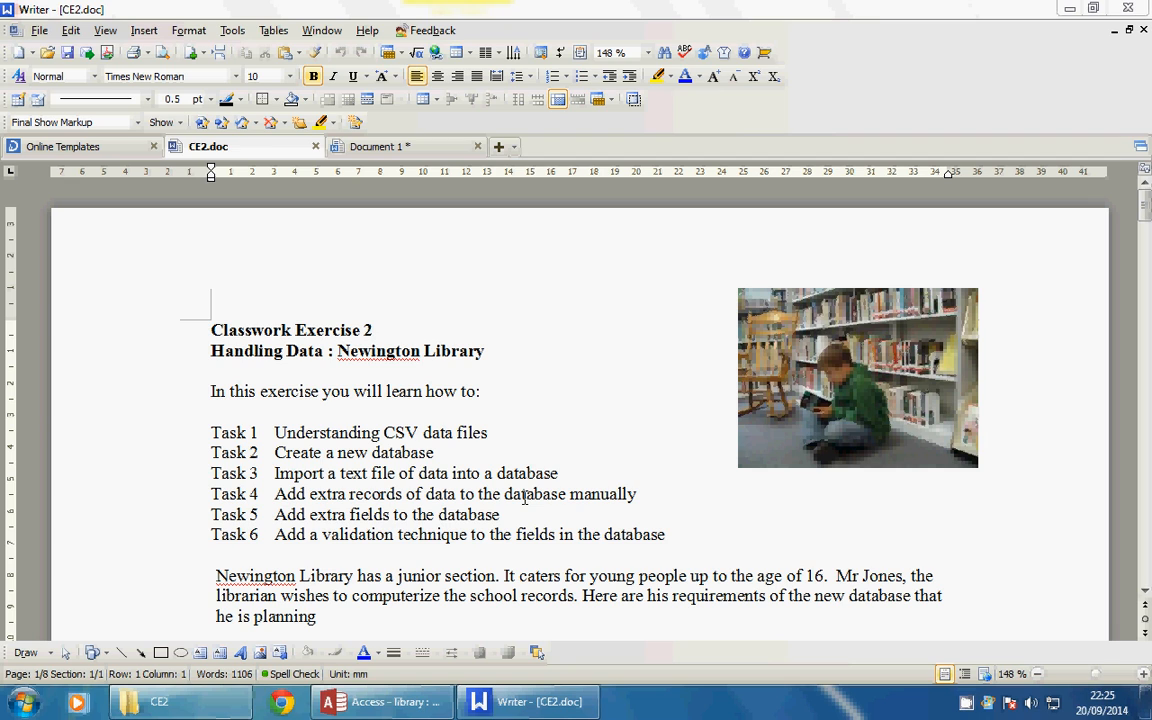
Back in the Access Members datasheet, place the cursor in the new record's FirstName cell
{"action": "left_click", "coordinate": [413, 704]}
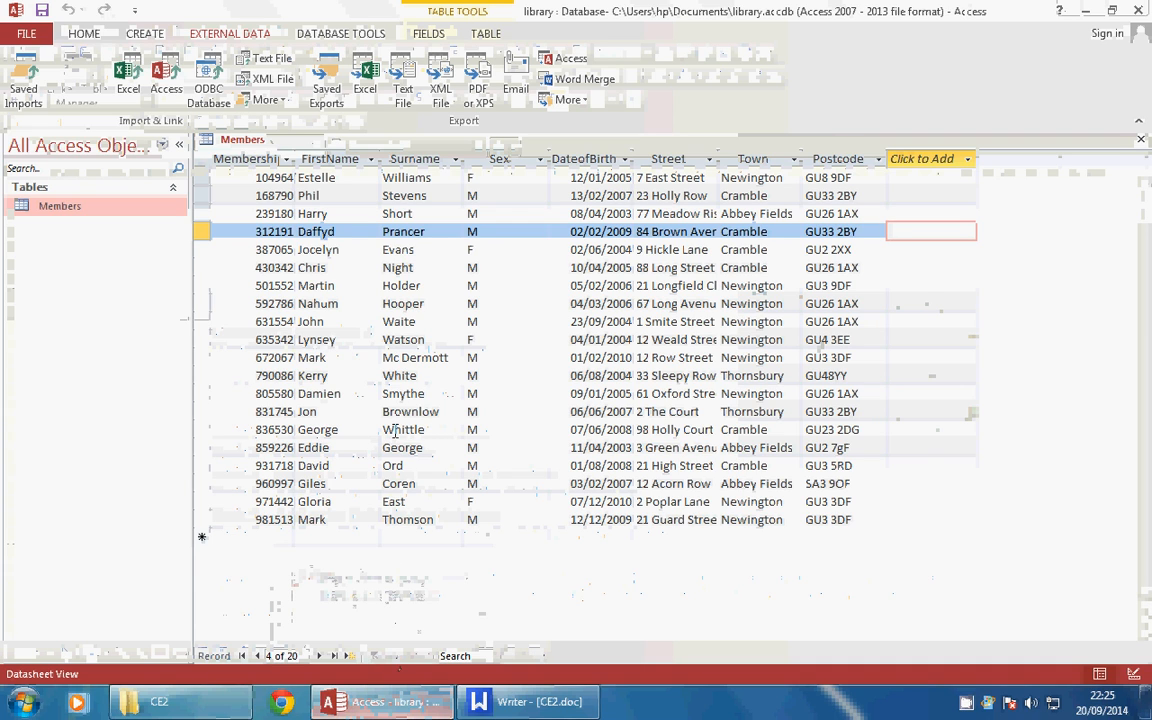
{"action": "key", "text": "Down"}
{"action": "key", "text": "Down"}
{"action": "key", "text": "Down"}
{"action": "key", "text": "Down"}
{"action": "key", "text": "Down"}
{"action": "key", "text": "Down"}
{"action": "key", "text": "Down"}
{"action": "key", "text": "Down"}
{"action": "key", "text": "Down"}
{"action": "key", "text": "Down"}
{"action": "key", "text": "Down"}
{"action": "key", "text": "Down"}
{"action": "key", "text": "Down"}
{"action": "key", "text": "Down"}
{"action": "key", "text": "Down"}
{"action": "key", "text": "Down"}
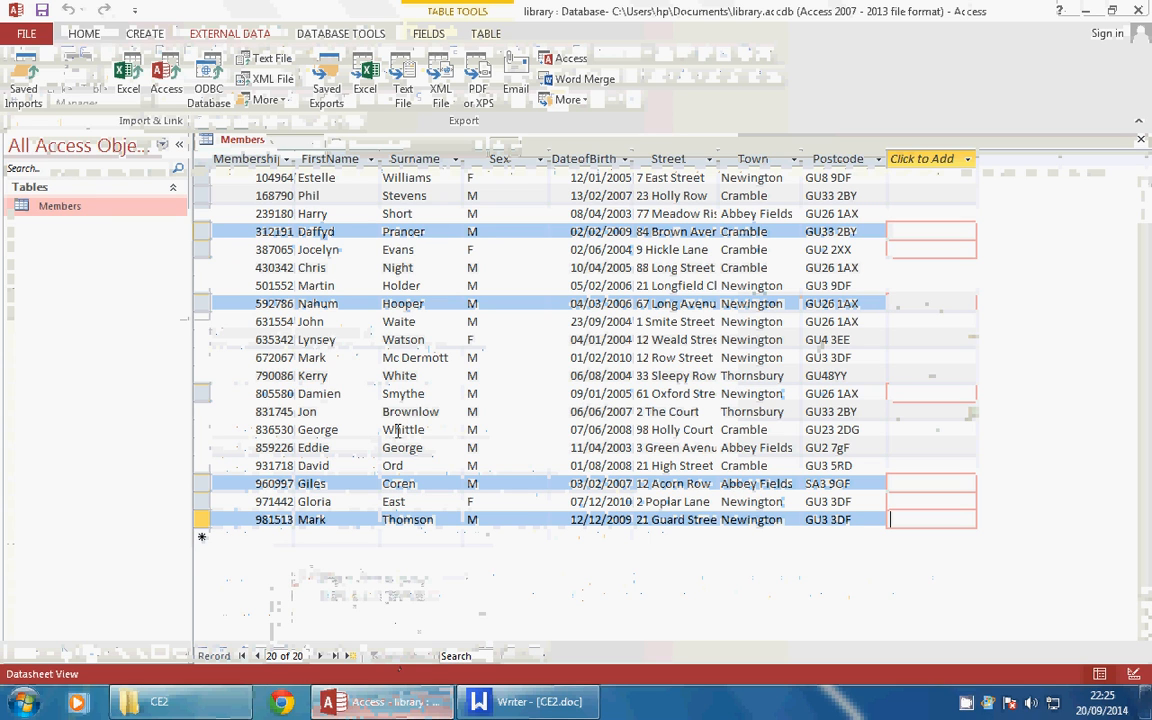
{"action": "left_click", "coordinate": [309, 539]}
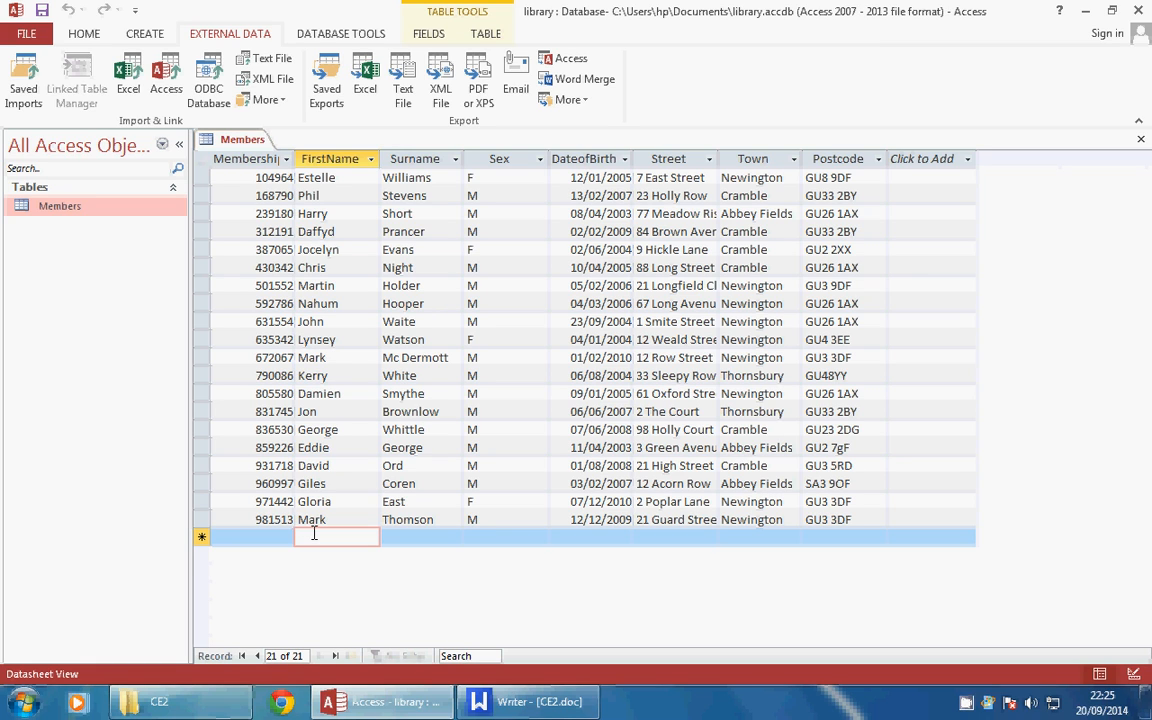
{"action": "key", "text": "Tab"}
{"action": "key", "text": "Tab"}
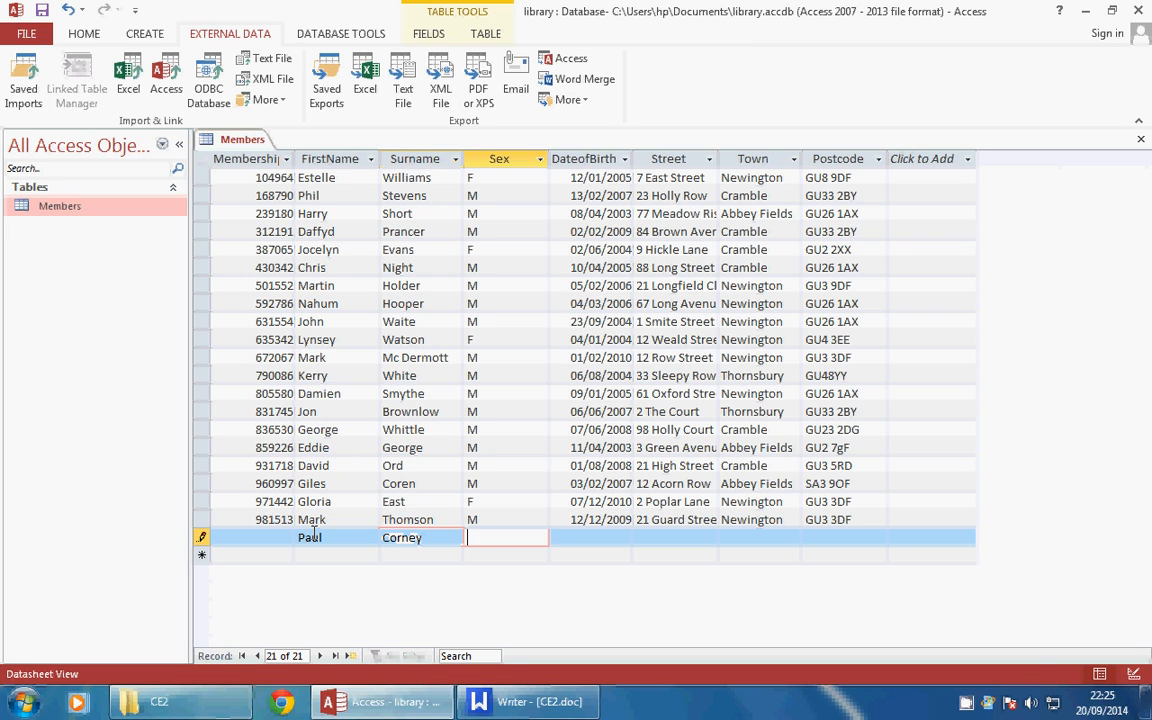
{"action": "type", "text": "M"}
{"action": "key", "text": "Tab"}
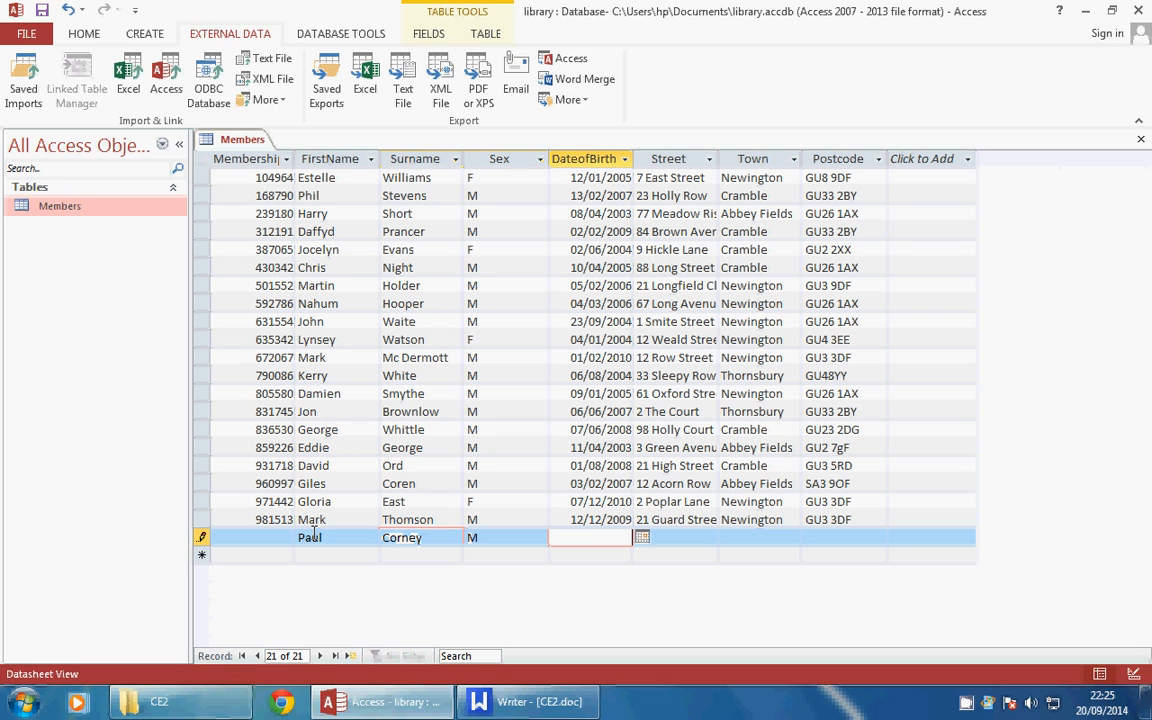
{"action": "type", "text": "5/10/2001"}
{"action": "key", "text": "Tab"}
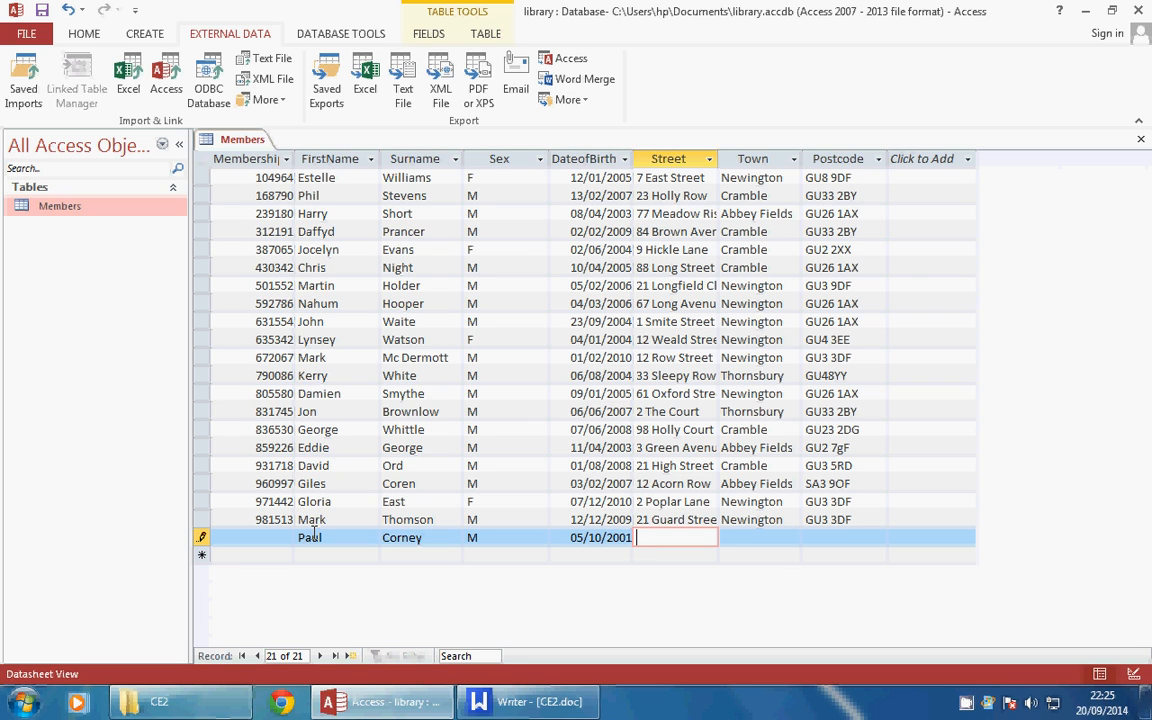
Fill in the member's street, town and postcode, then commit the record
{"action": "key", "text": "Tab"}
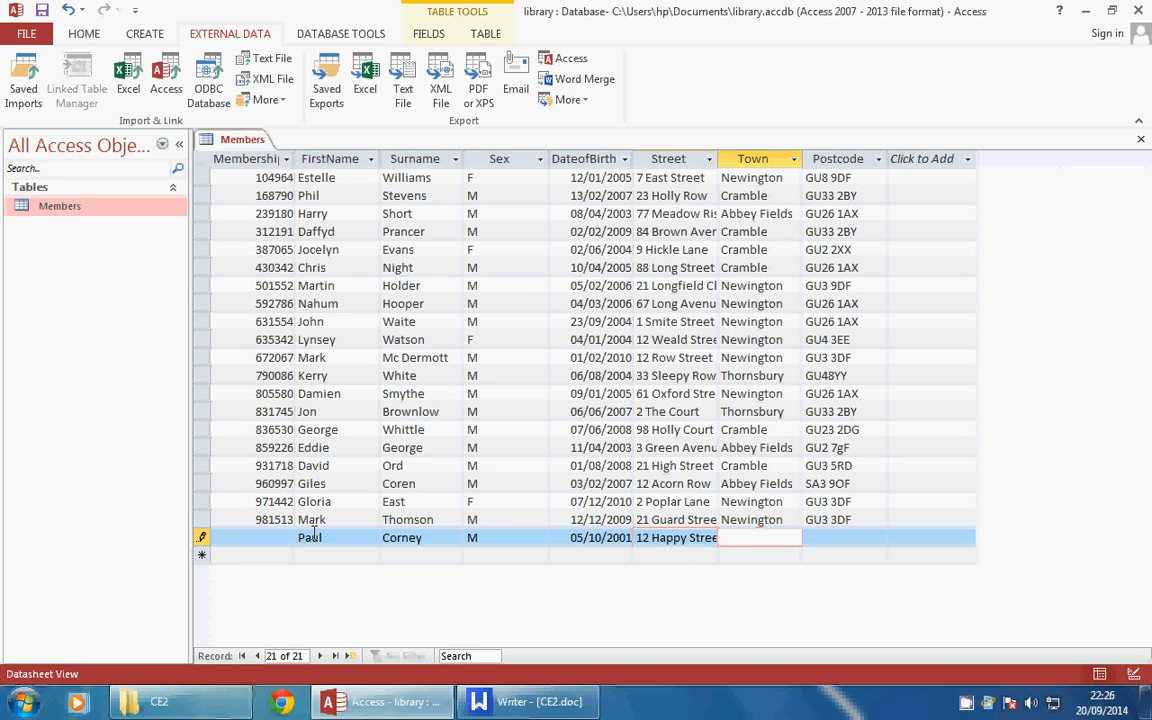
{"action": "key", "text": "Tab"}
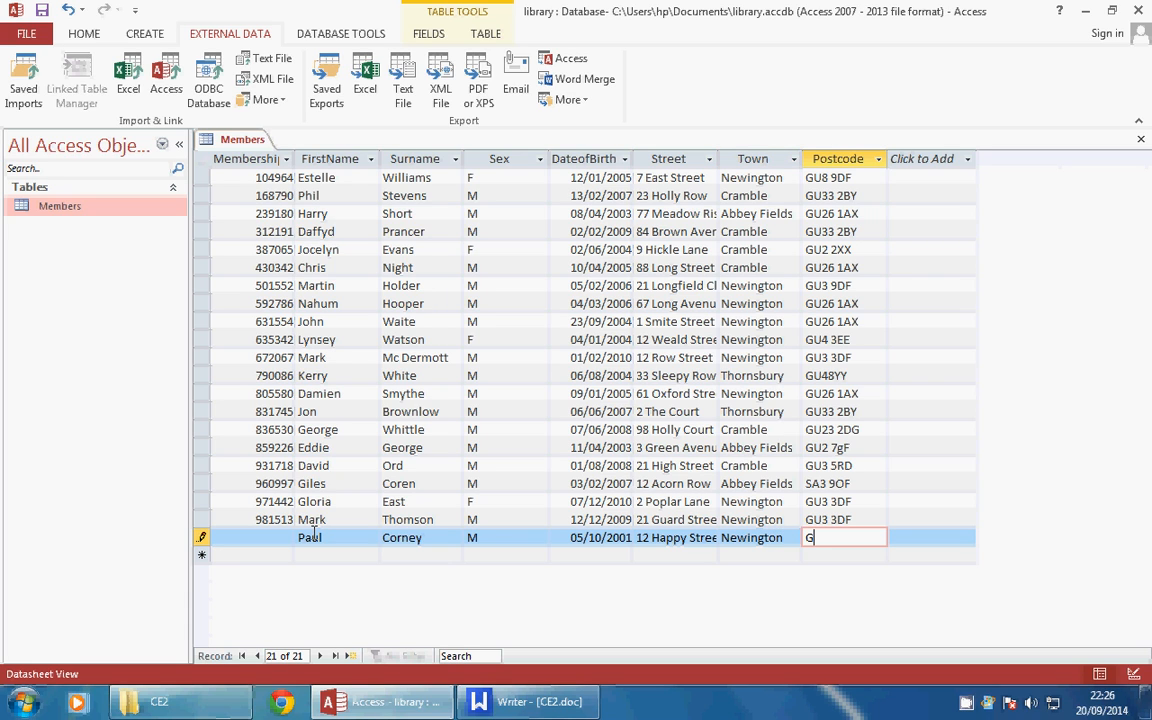
{"action": "key", "text": "Return"}
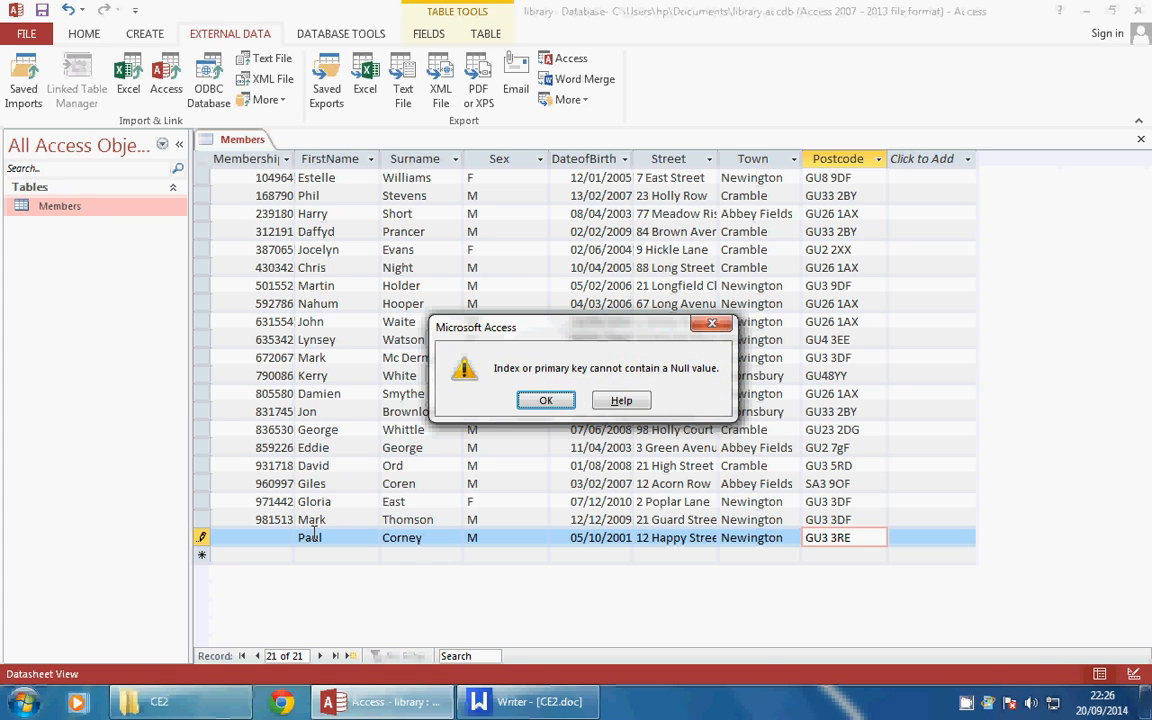
Dismiss the repeated null primary key errors, leaving the new record's MembershipNO blank
{"action": "left_click", "coordinate": [546, 400]}
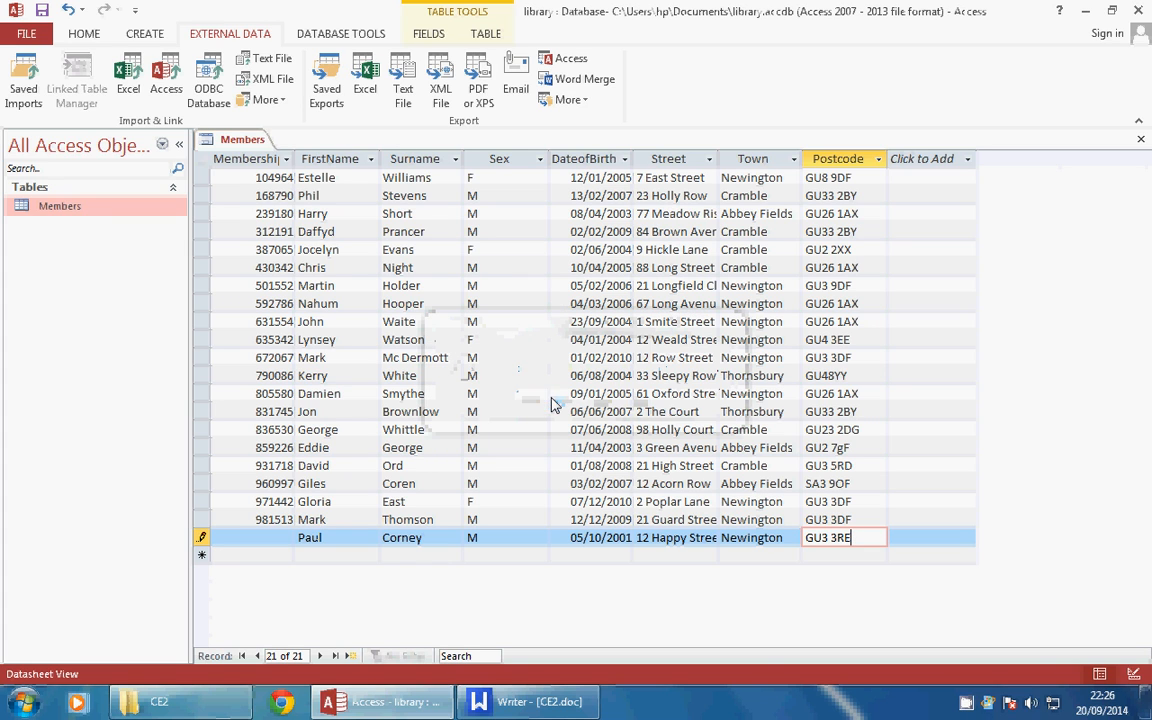
{"action": "left_click", "coordinate": [203, 540]}
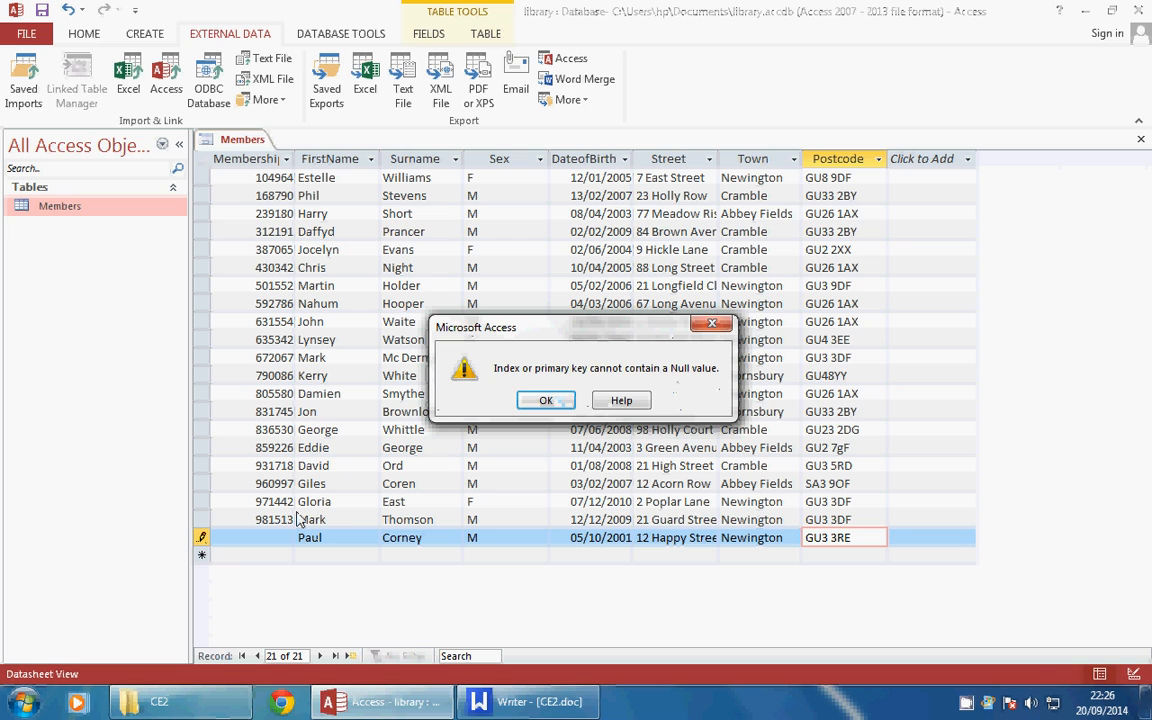
{"action": "left_click", "coordinate": [569, 407]}
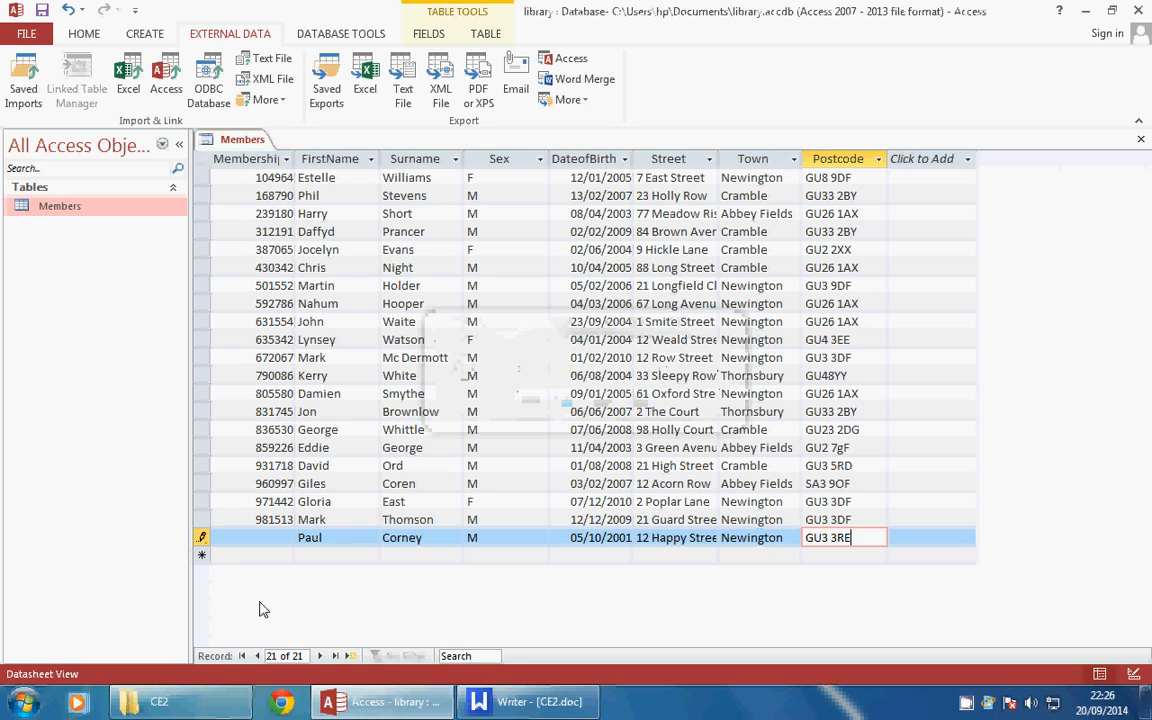
{"action": "right_click", "coordinate": [259, 535]}
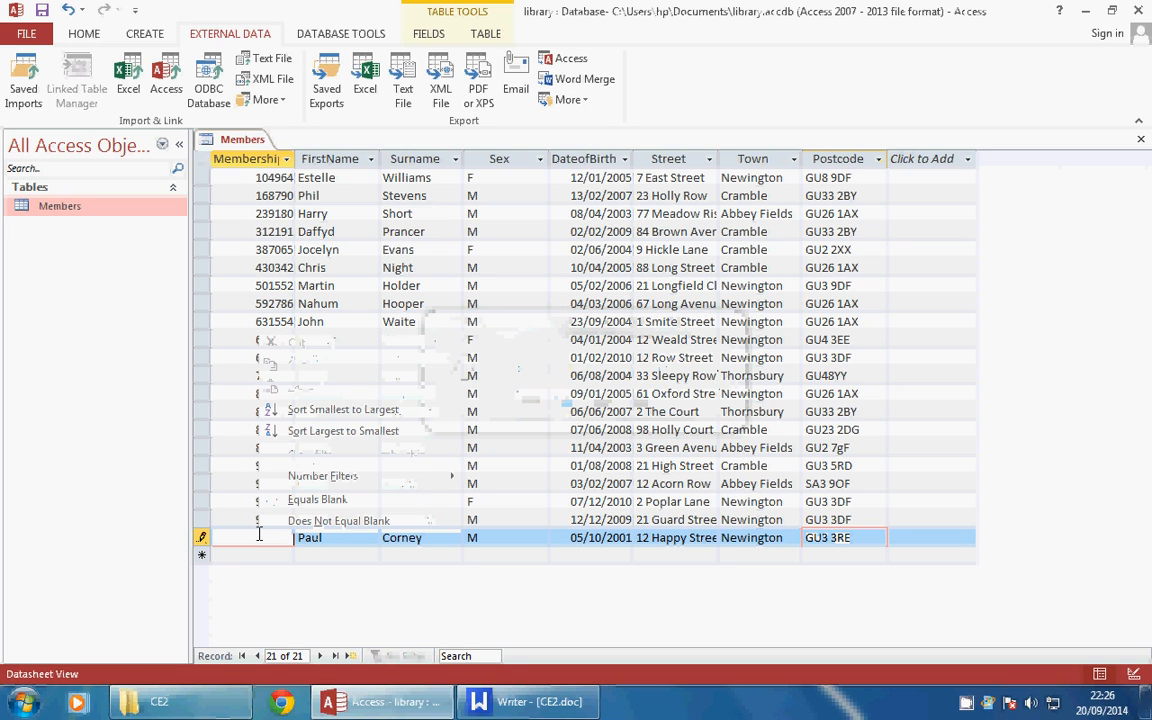
{"action": "left_click", "coordinate": [199, 545]}
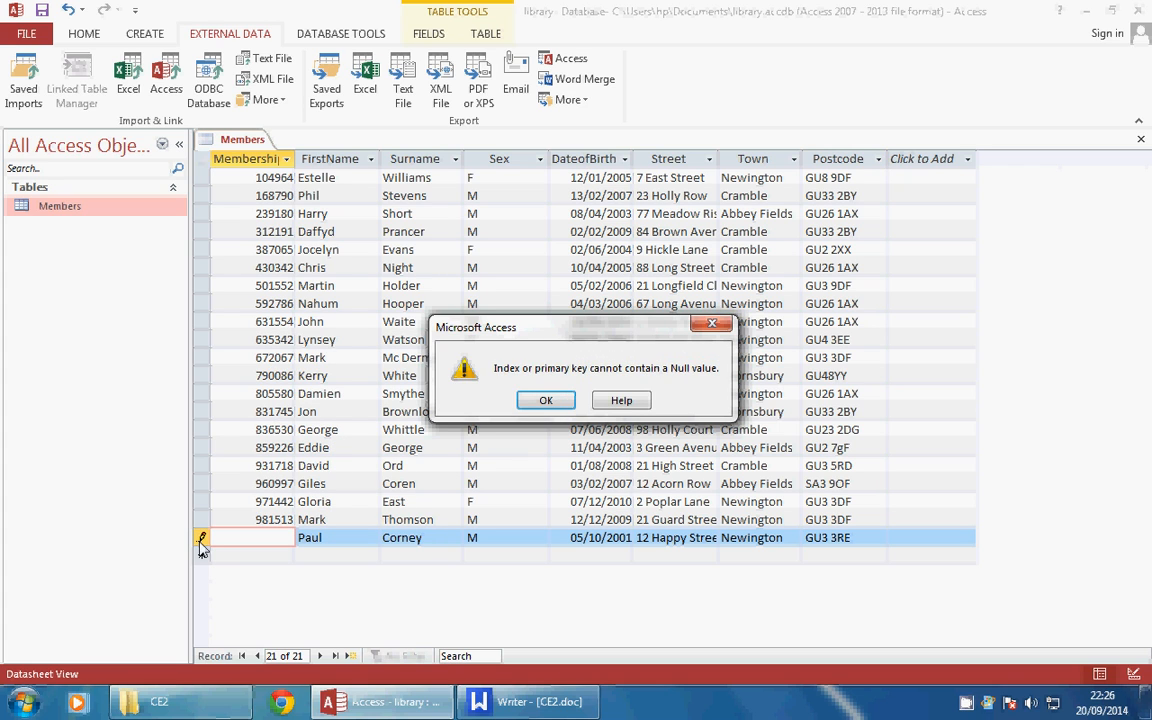
{"action": "left_click", "coordinate": [546, 400]}
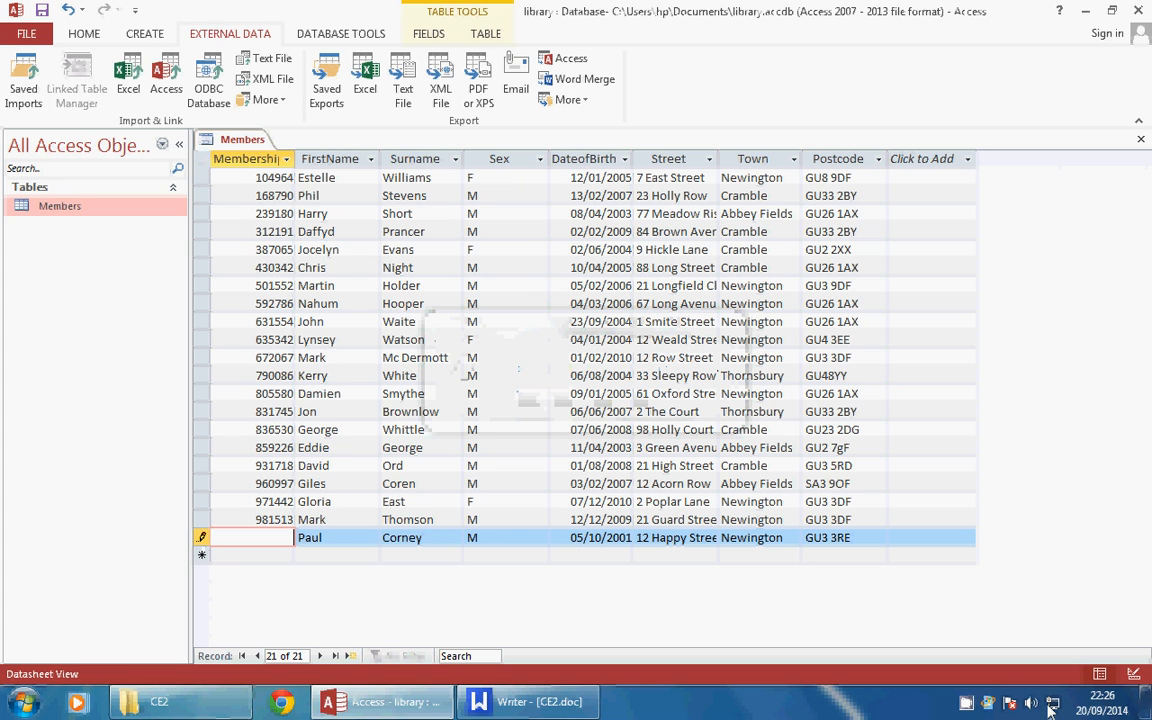
{"action": "right_click", "coordinate": [966, 703]}
{"action": "left_click", "coordinate": [1005, 634]}
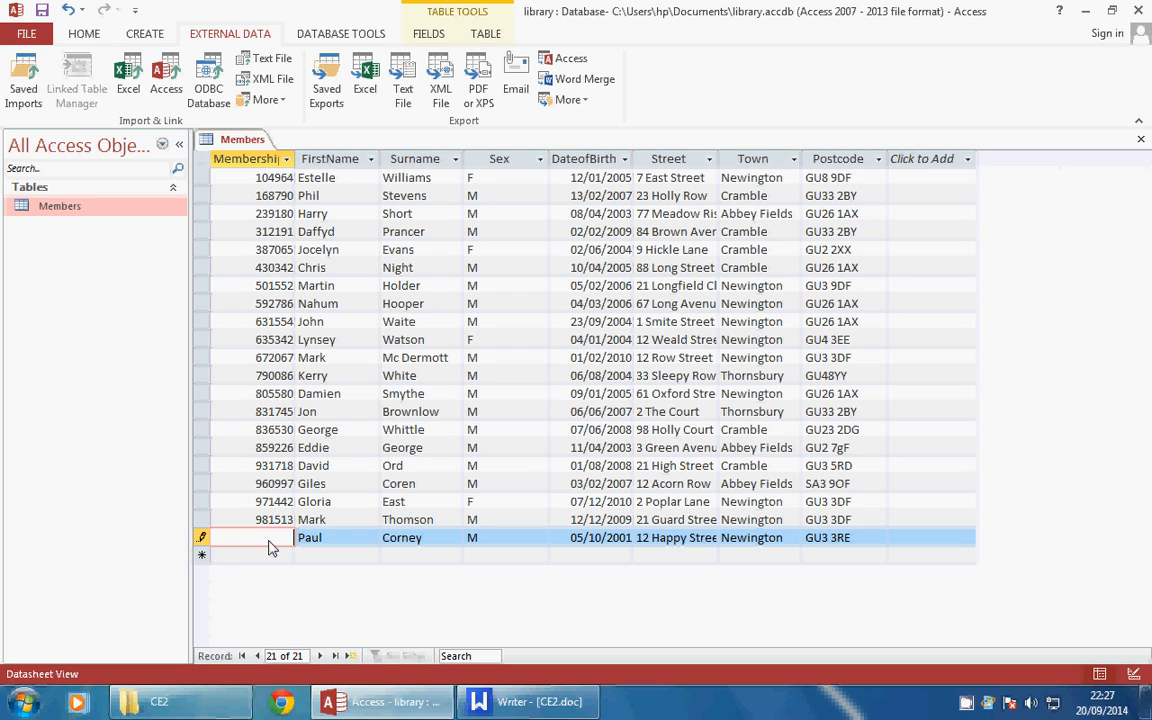
Enter the new member's membership number, save the record, and capture the updated datasheet
{"action": "type", "text": "31777"}
{"action": "left_click", "coordinate": [268, 550]}
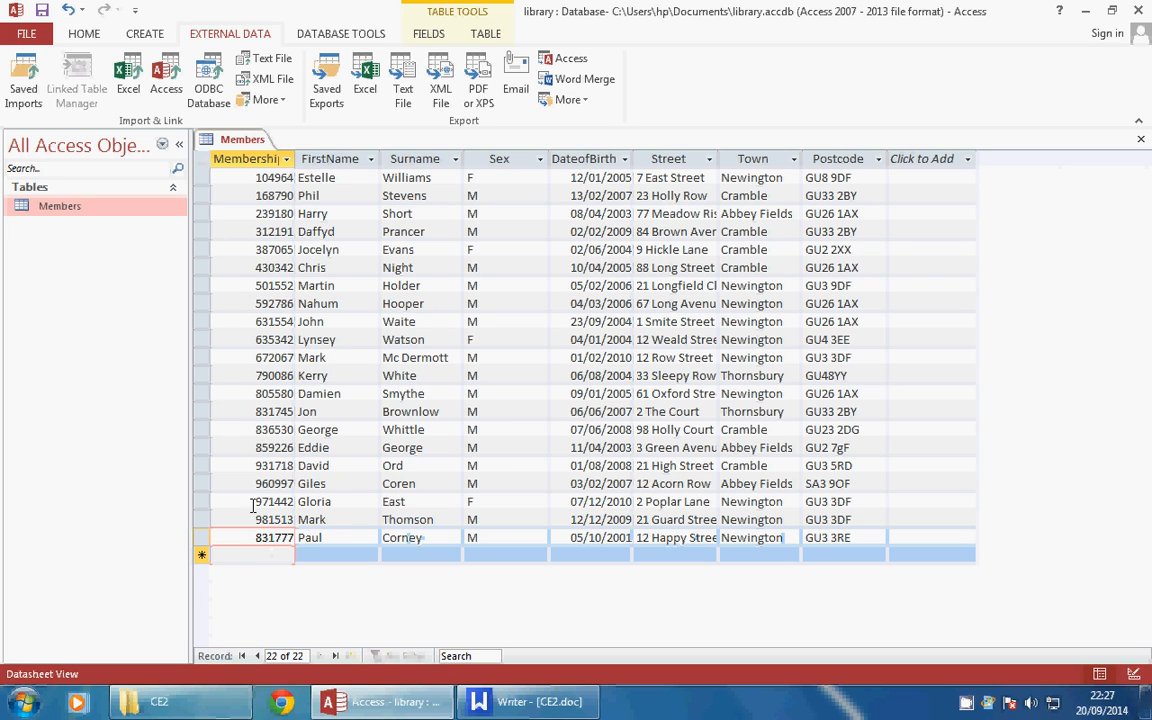
{"action": "right_click", "coordinate": [966, 703]}
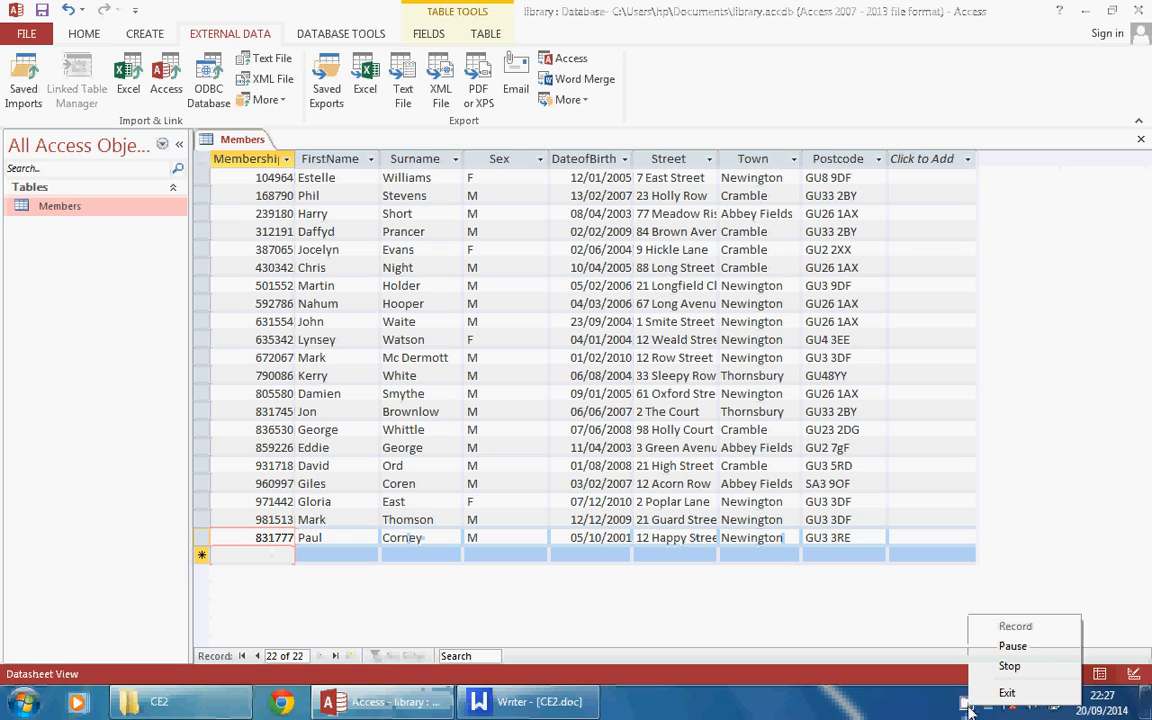
{"action": "left_click", "coordinate": [1014, 645]}
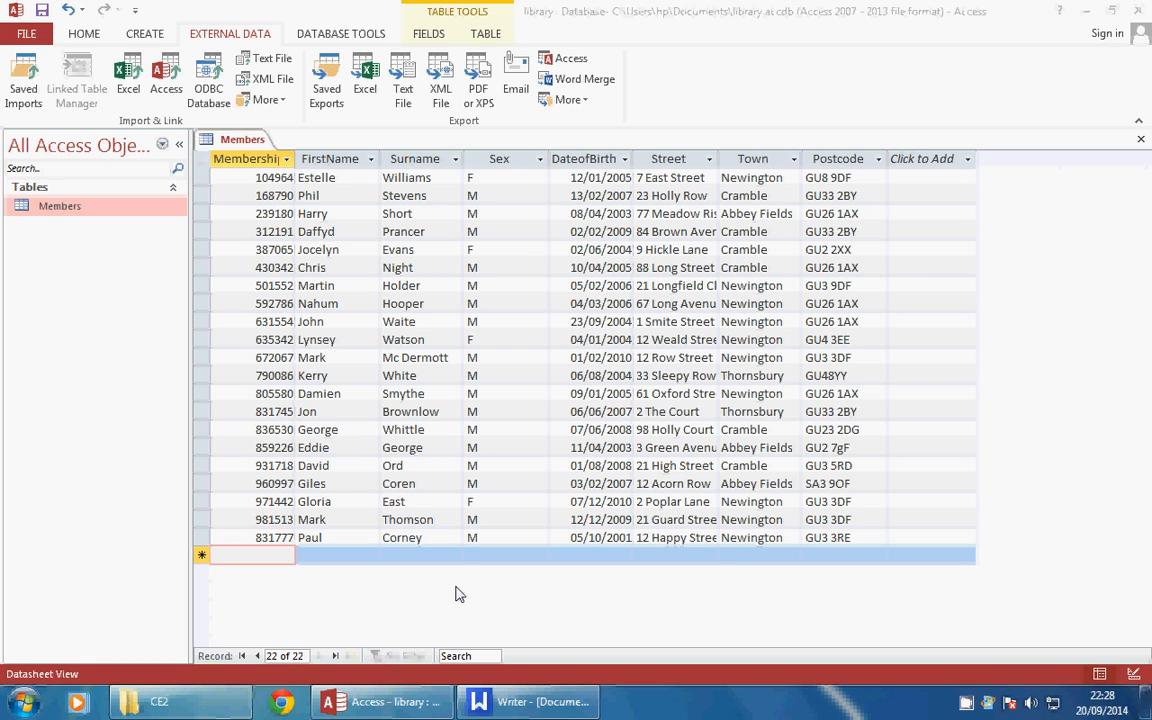
{"action": "left_click", "coordinate": [500, 701]}
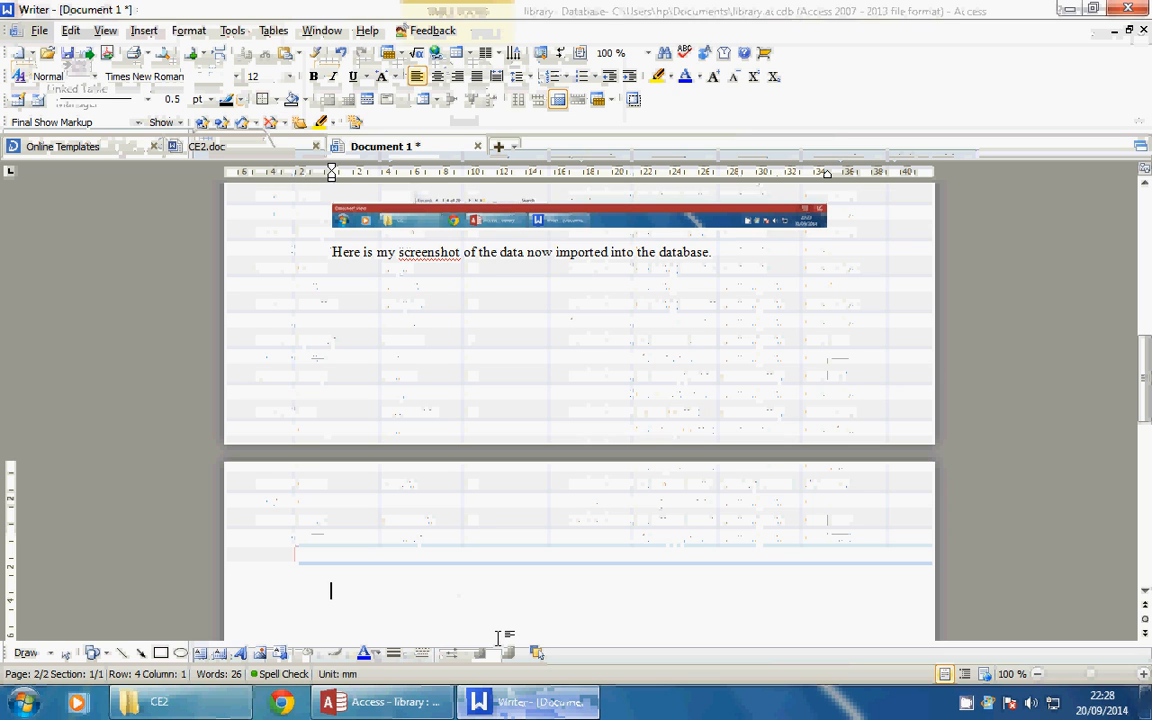
Paste the updated datasheet and caption it 'I have added a record for membership no.' plus the number
{"action": "key", "text": "ctrl+v"}
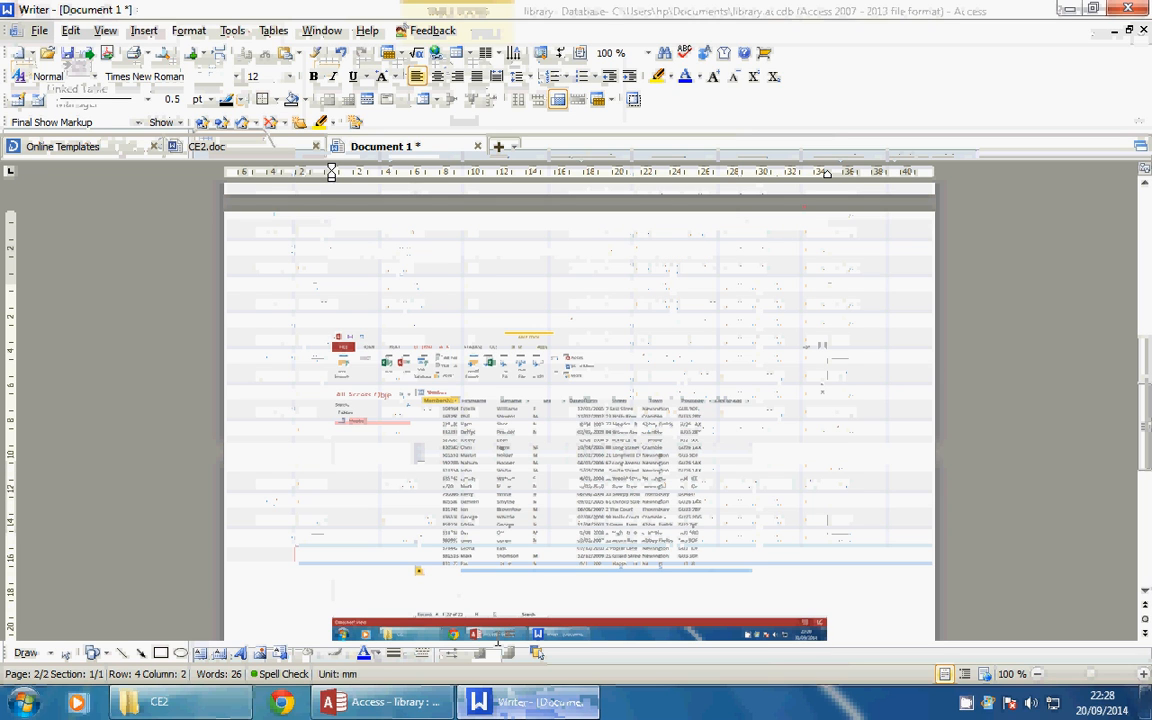
{"action": "key", "text": "Return"}
{"action": "key", "text": "Return"}
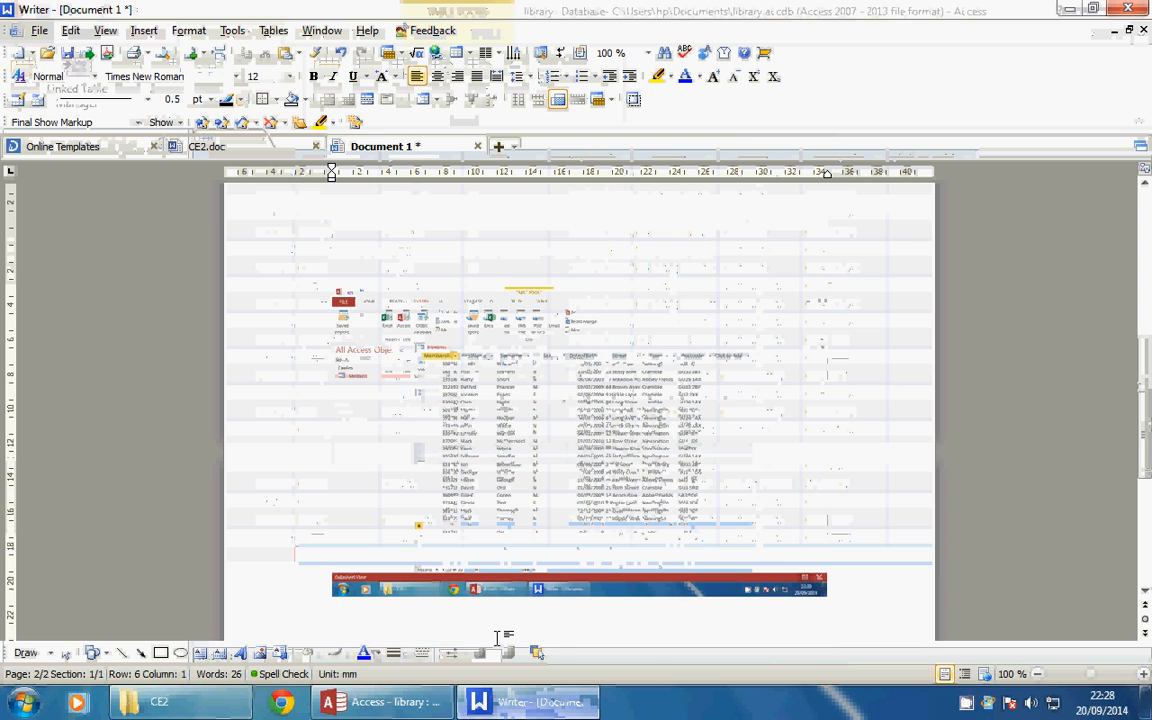
{"action": "type", "text": "I have "}
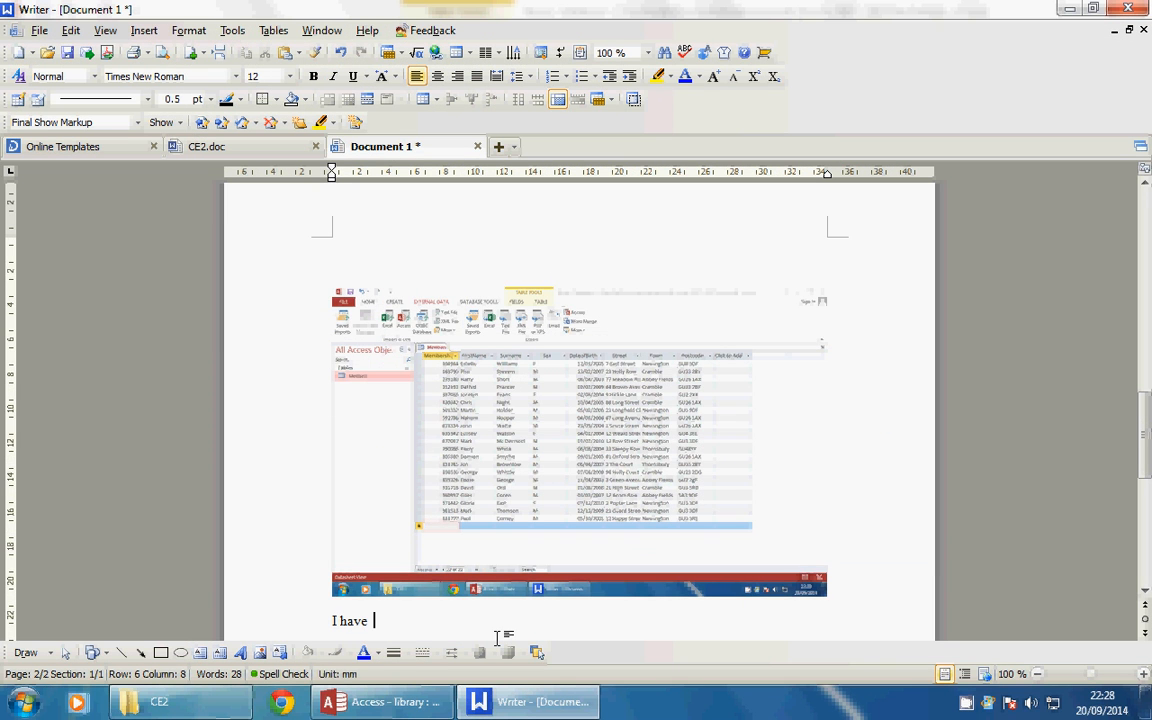
{"action": "type", "text": "added a "}
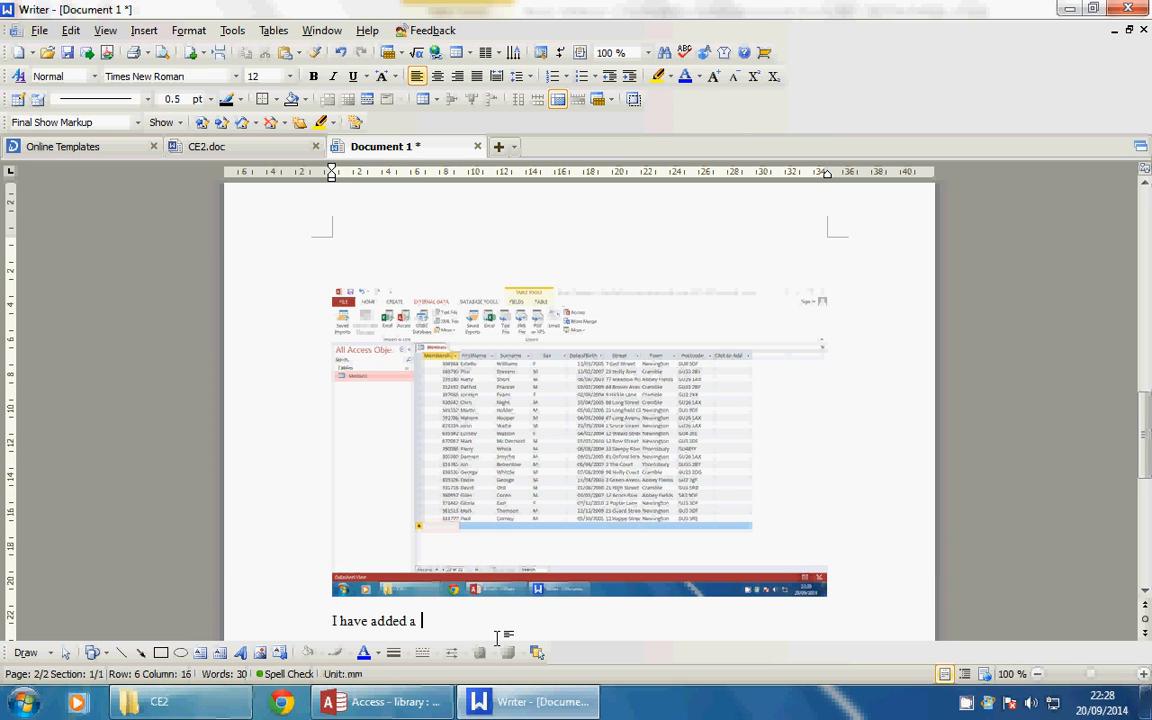
{"action": "type", "text": "record for membe"}
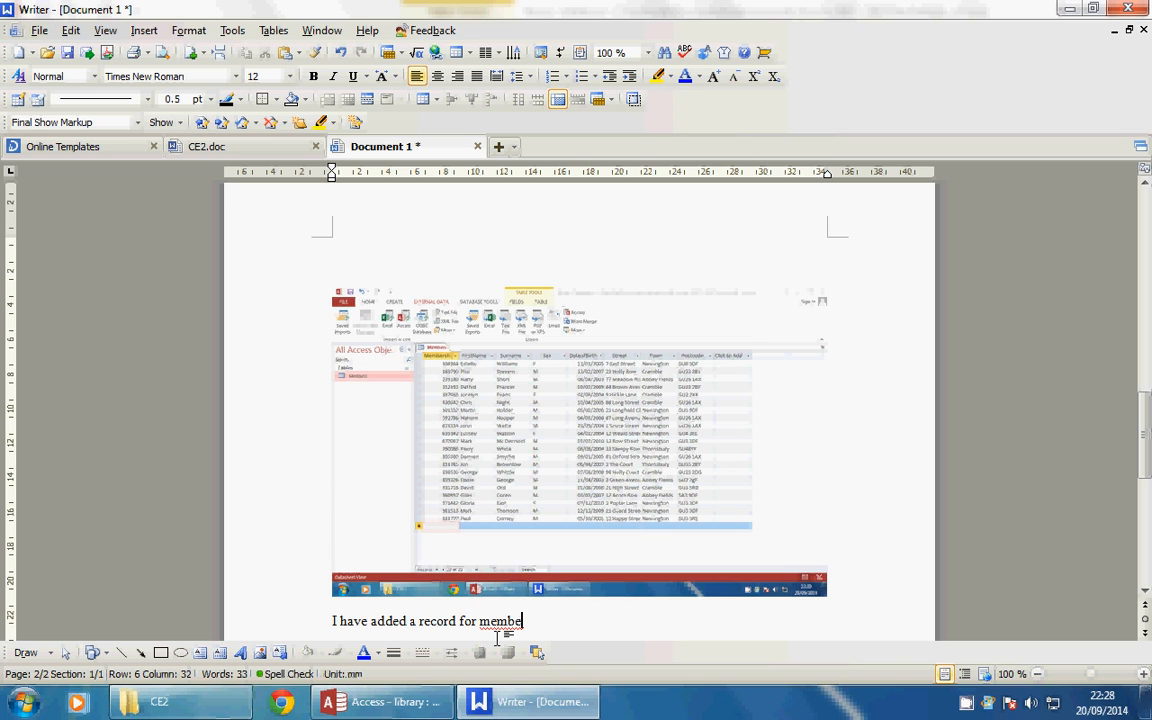
{"action": "type", "text": "rship no."}
{"action": "key", "text": "alt+Tab"}
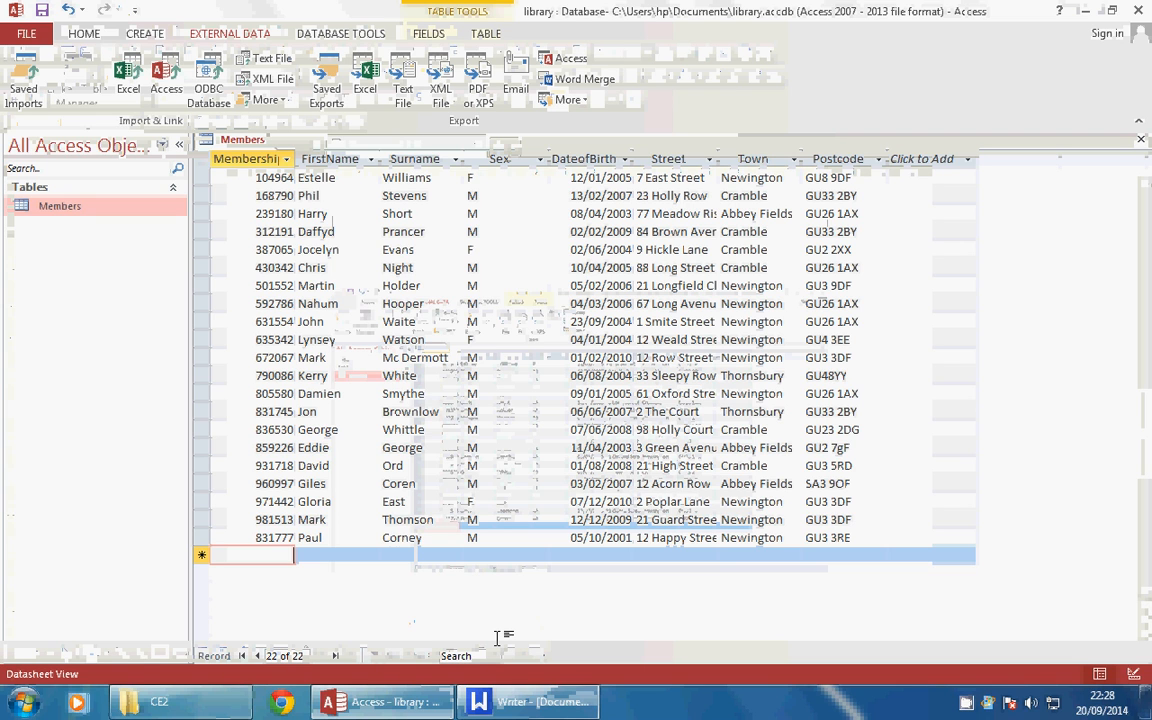
{"action": "key", "text": "alt+Tab"}
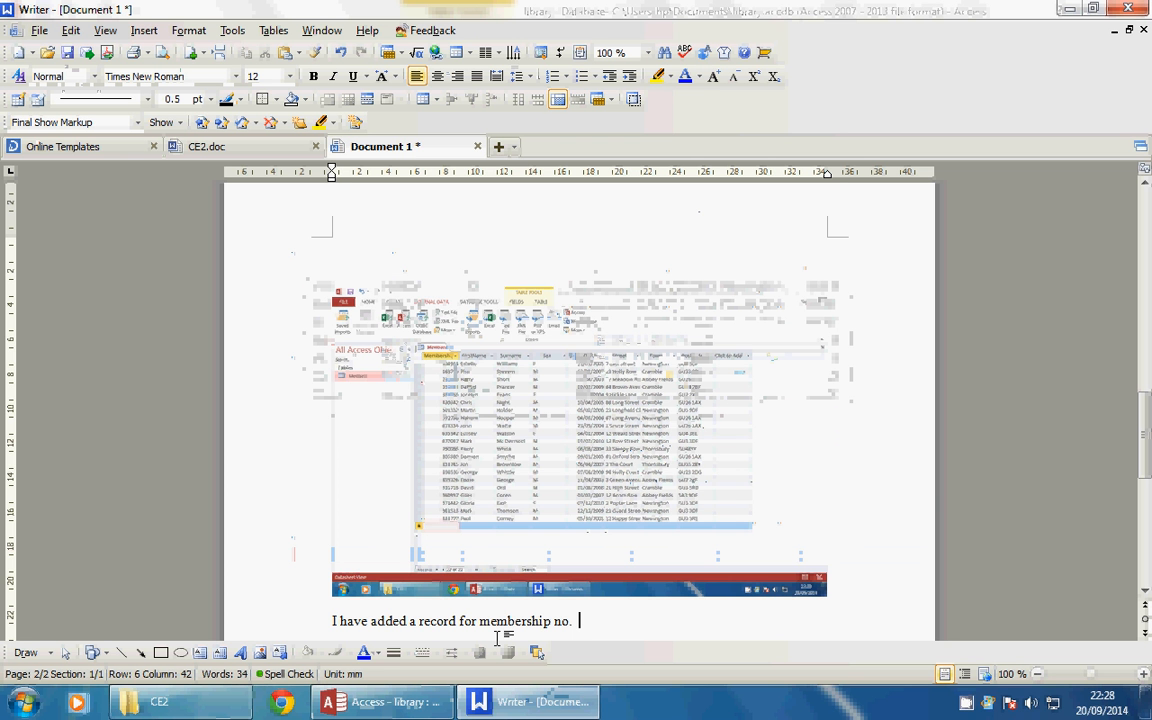
{"action": "type", "text": "831777"}
{"action": "right_click", "coordinate": [968, 704]}
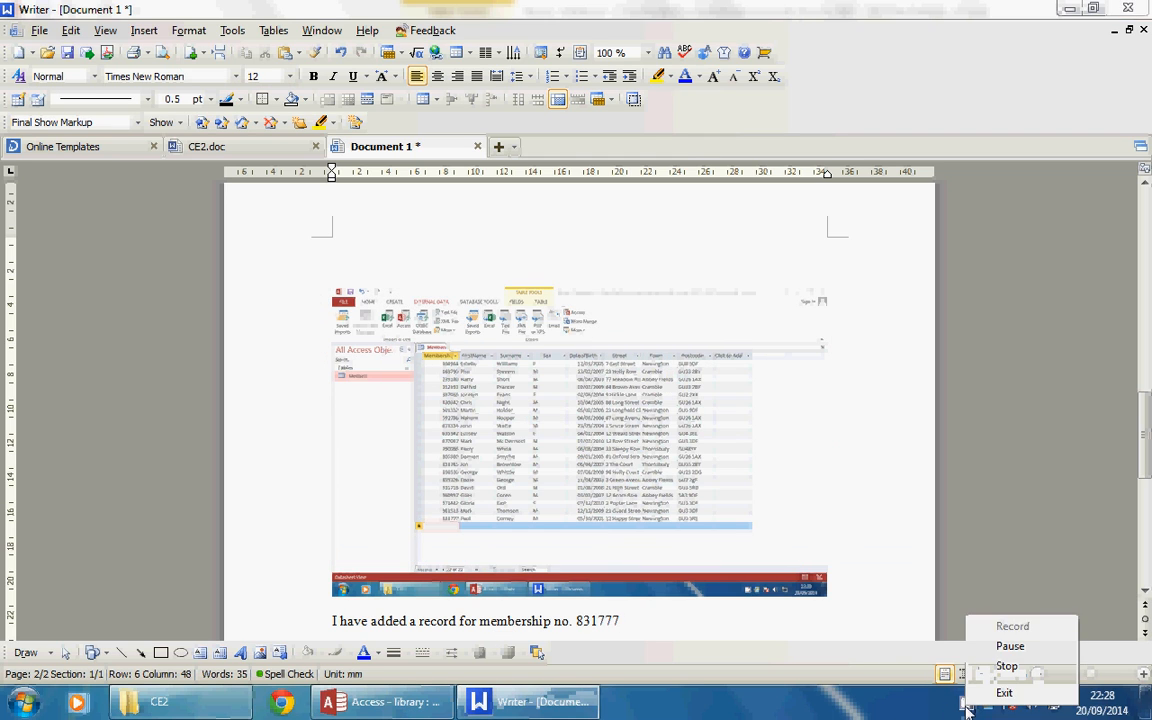
{"action": "left_click", "coordinate": [991, 651]}
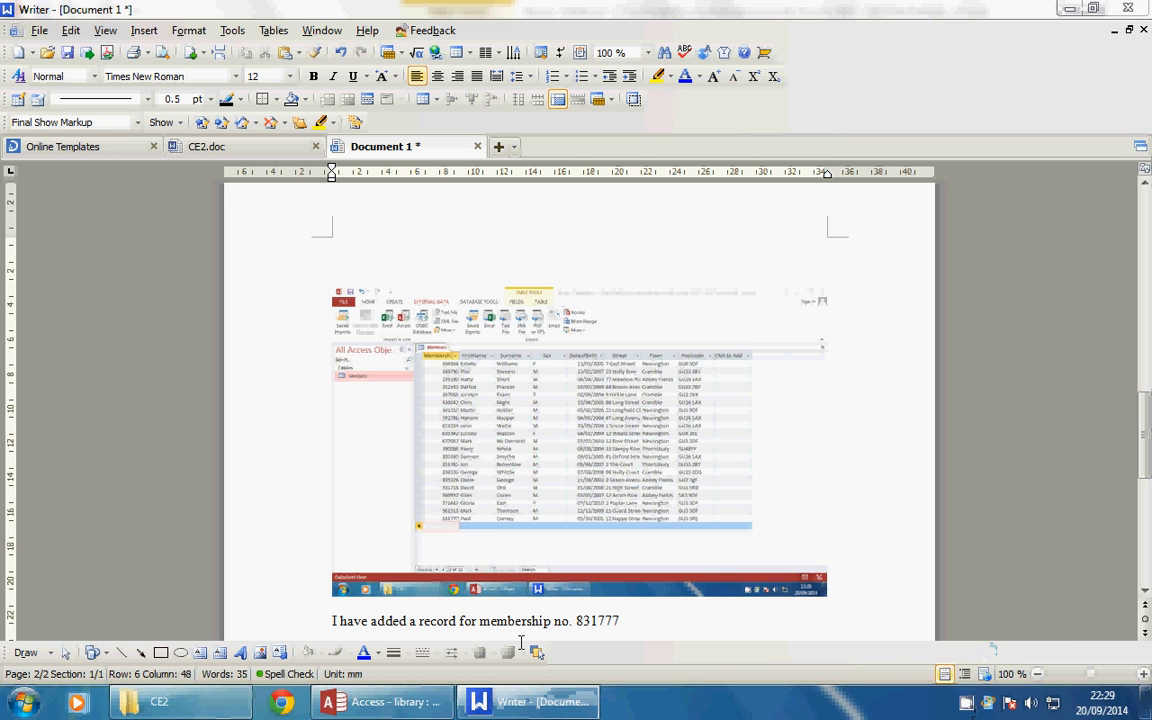
In Access, select the whole FirstName column and open its context menu
{"action": "left_click", "coordinate": [427, 706]}
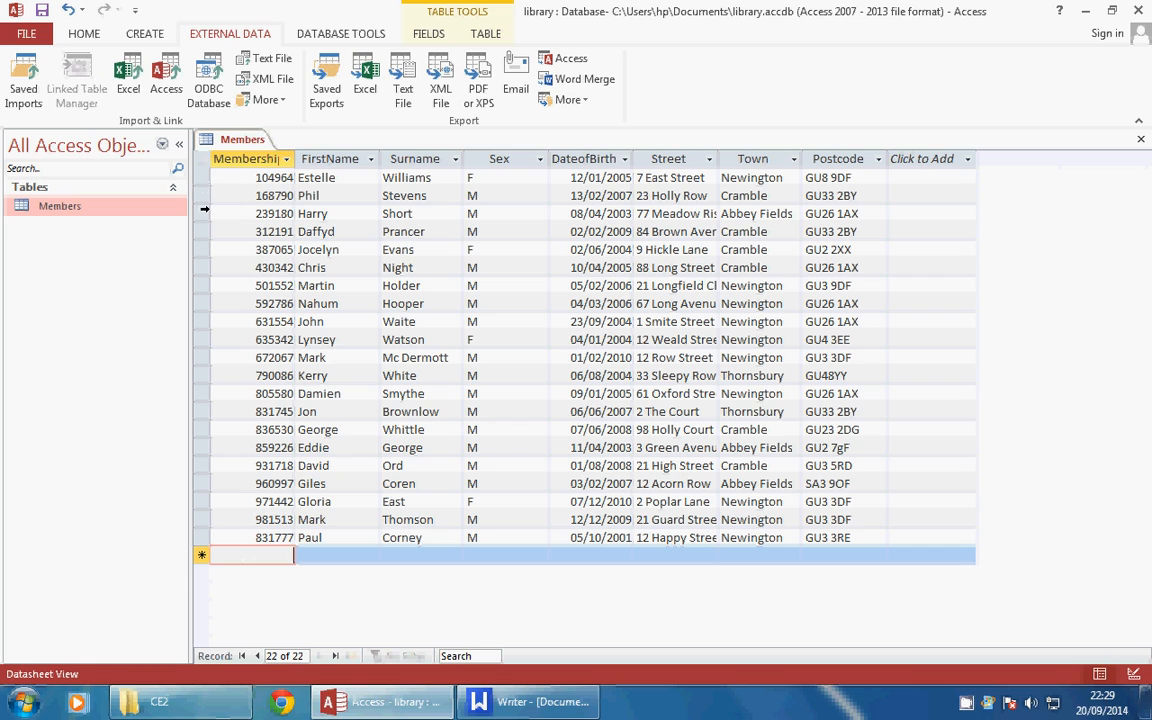
{"action": "left_click", "coordinate": [310, 535]}
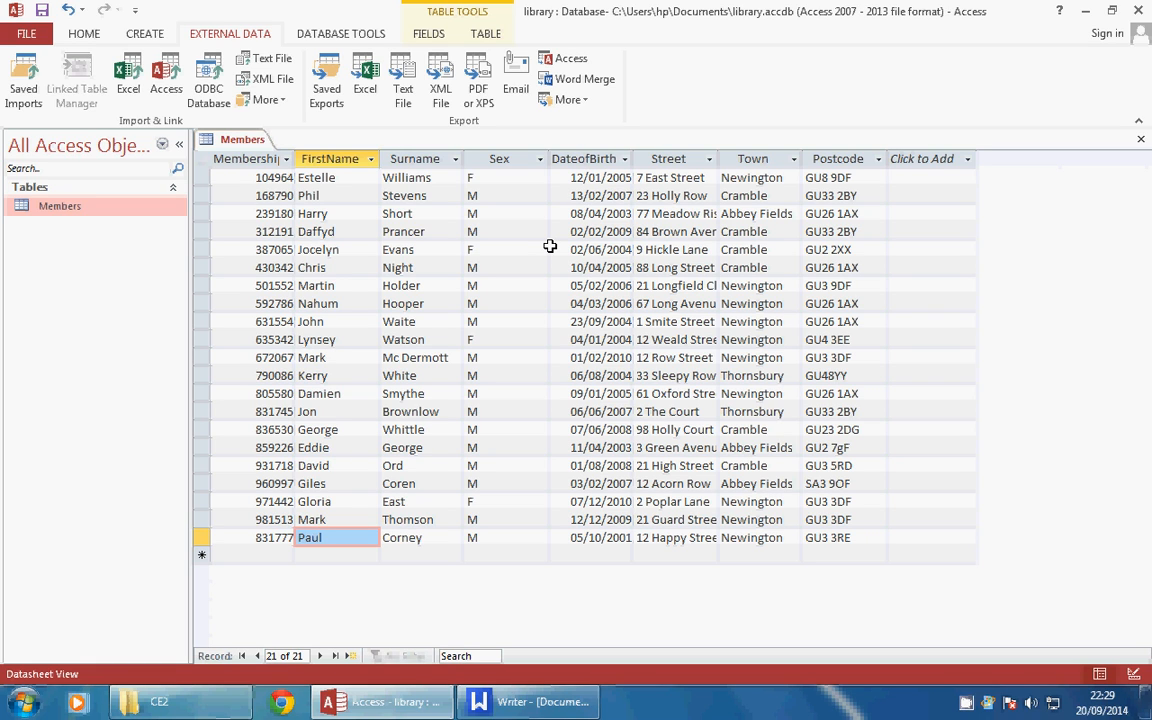
{"action": "left_click", "coordinate": [338, 156]}
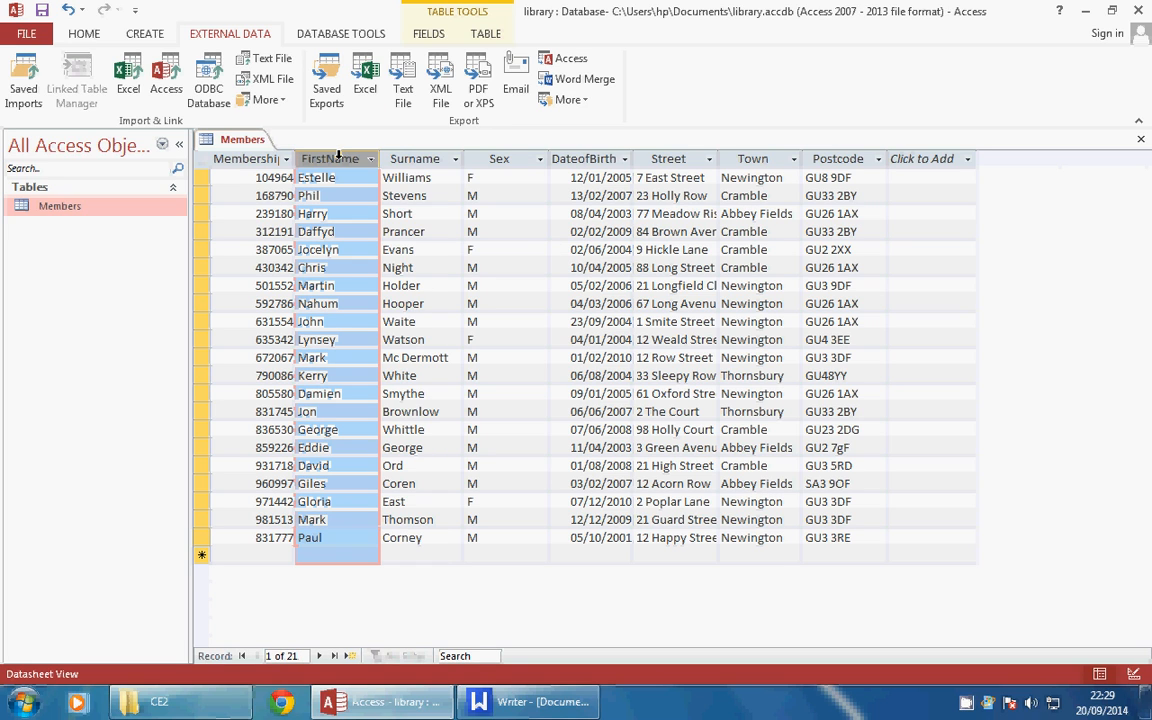
{"action": "right_click", "coordinate": [338, 157]}
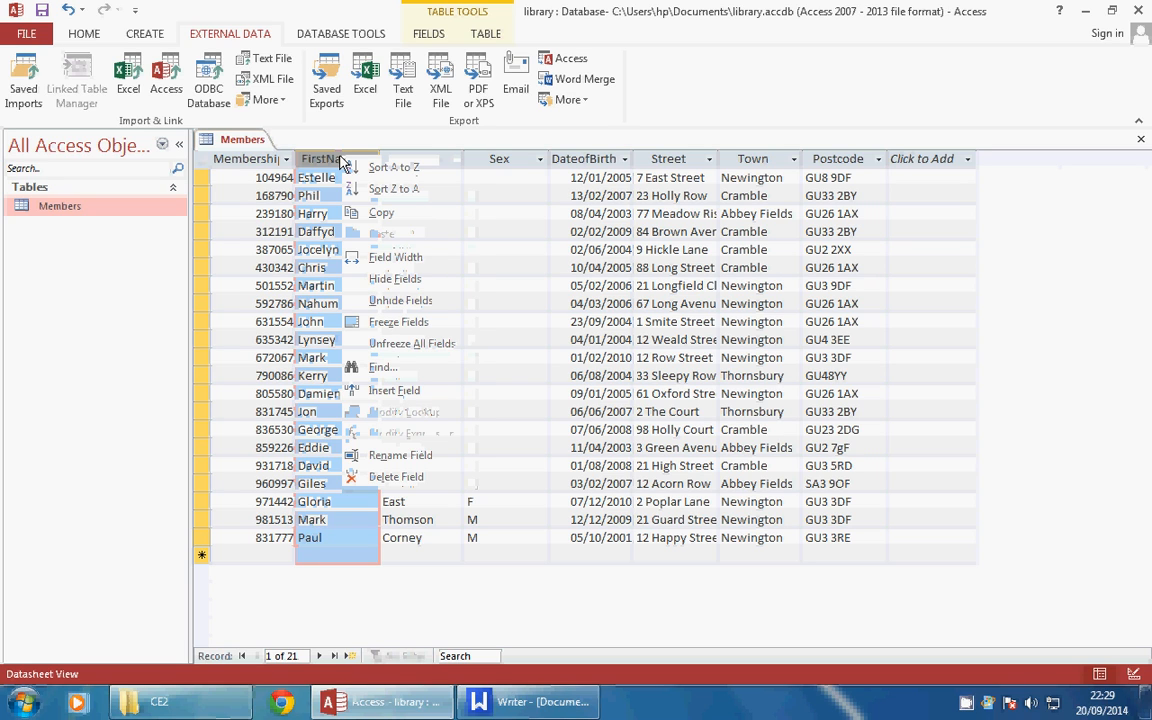
Insert Field1 before FirstName and enter E, P, H and D in its first four rows
{"action": "left_click", "coordinate": [376, 391]}
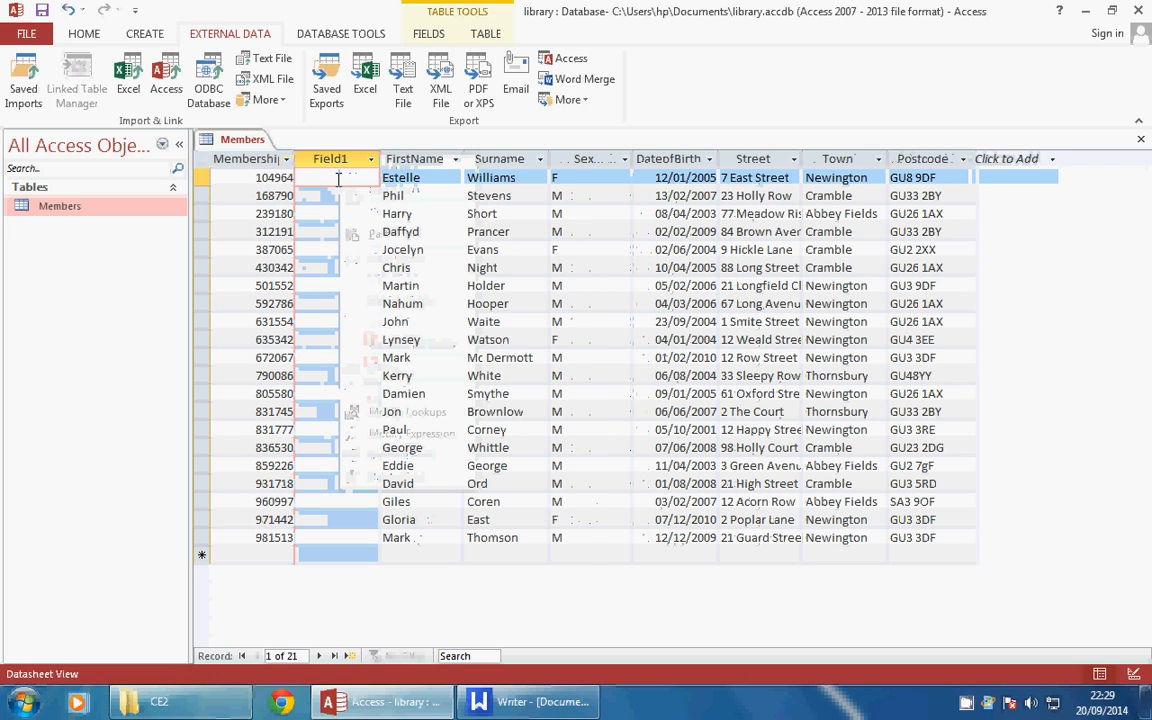
{"action": "type", "text": "E"}
{"action": "key", "text": "Down"}
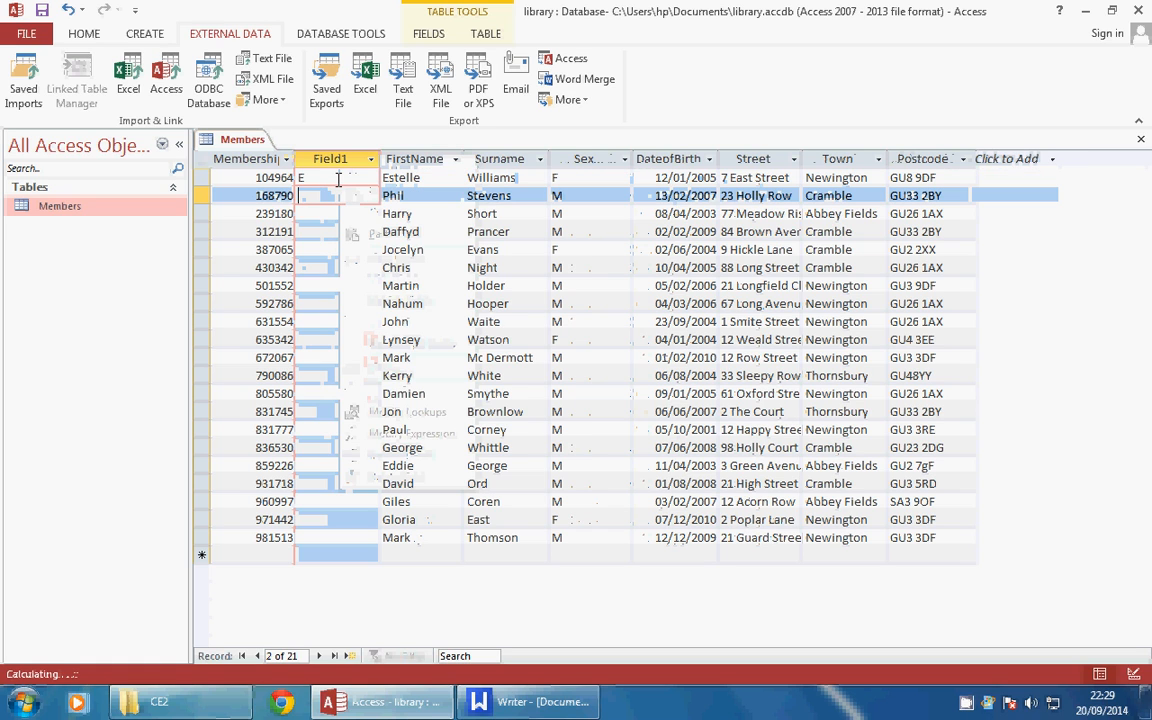
{"action": "type", "text": "P"}
{"action": "key", "text": "Down"}
{"action": "type", "text": "H"}
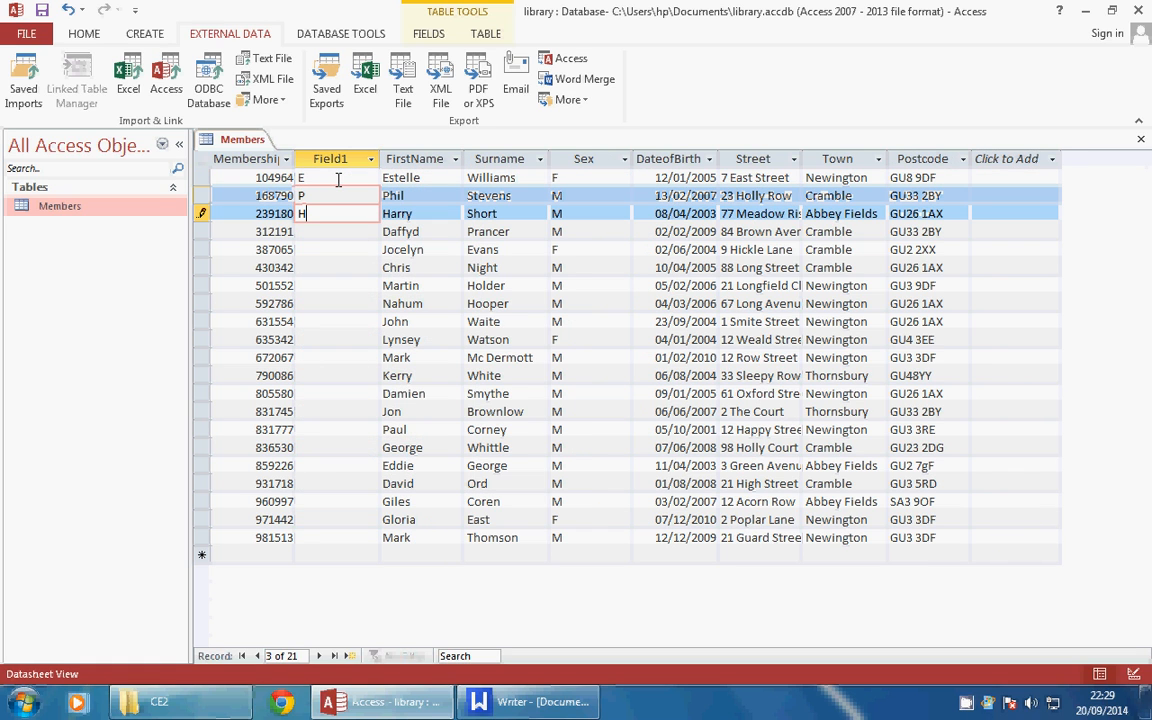
{"action": "key", "text": "Down"}
{"action": "type", "text": "D"}
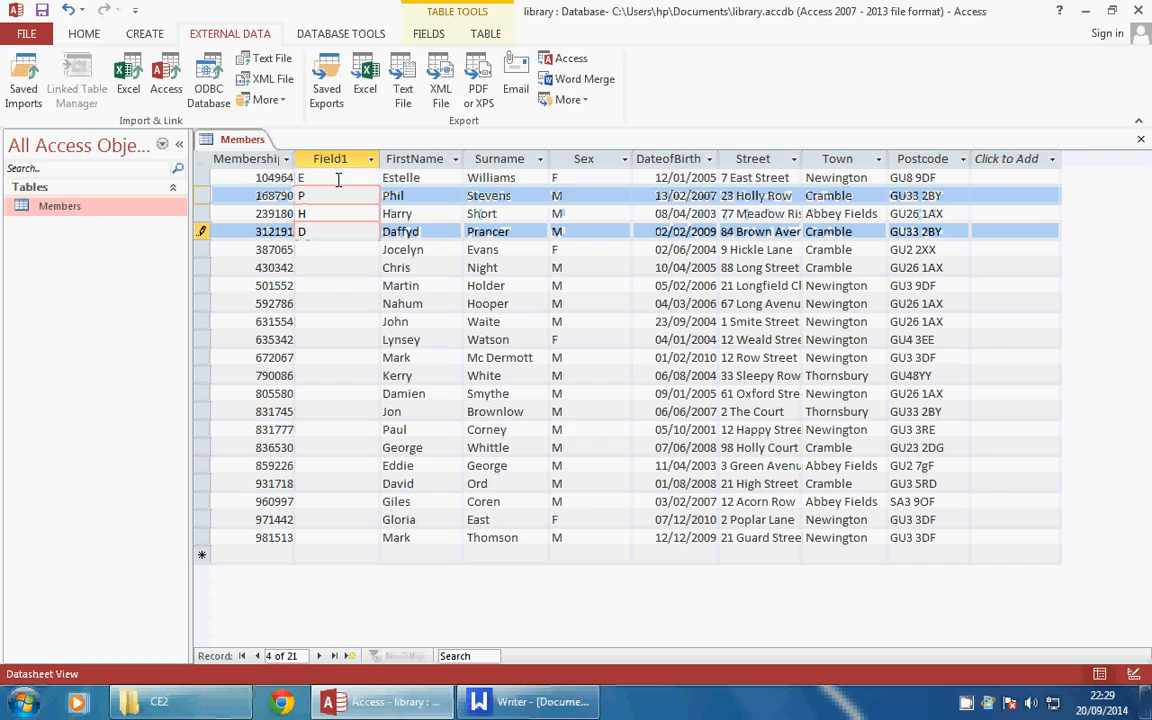
{"action": "left_click", "coordinate": [370, 160]}
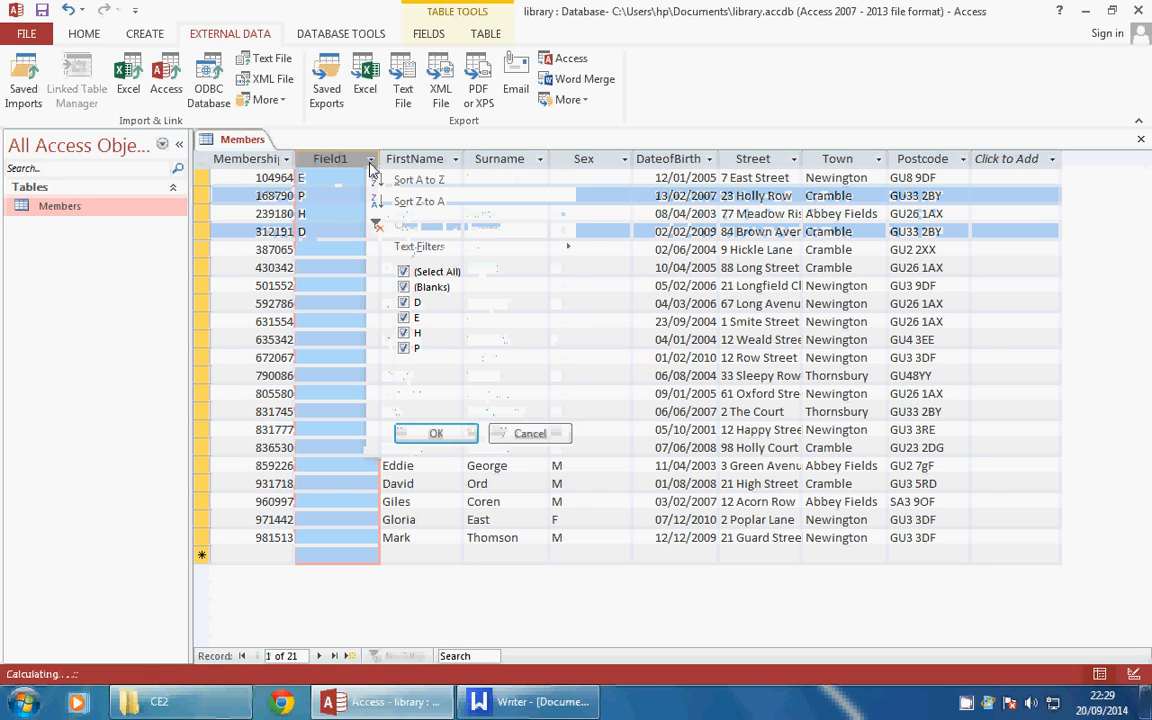
Check the Field1 column's filter list beside FirstName, leaving the Field1 initials unfiltered
{"action": "left_click", "coordinate": [531, 437]}
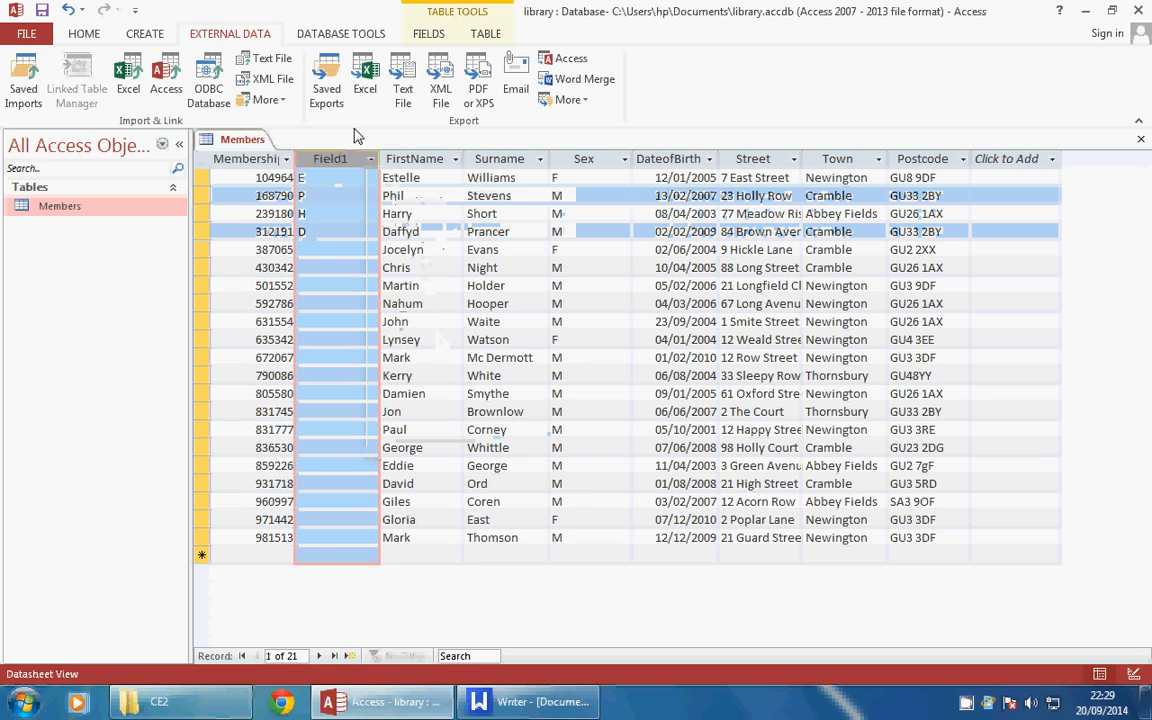
{"action": "left_click", "coordinate": [389, 157]}
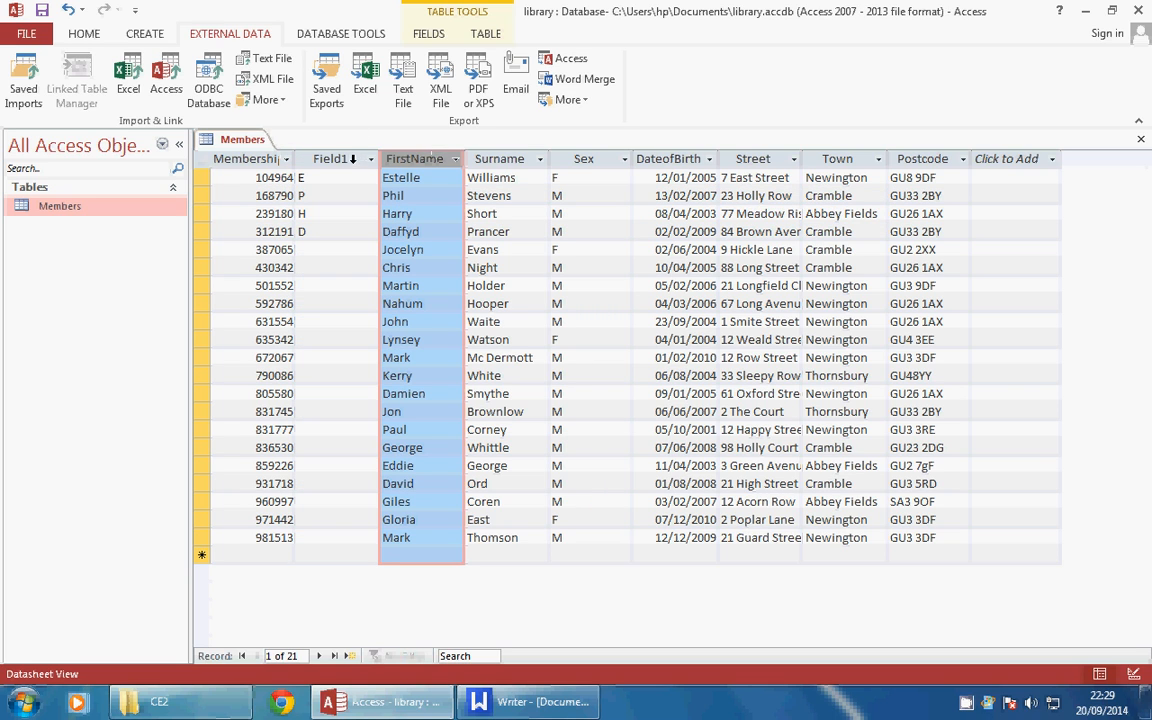
{"action": "left_click", "coordinate": [352, 158], "text": "shift"}
{"action": "left_click", "coordinate": [370, 159]}
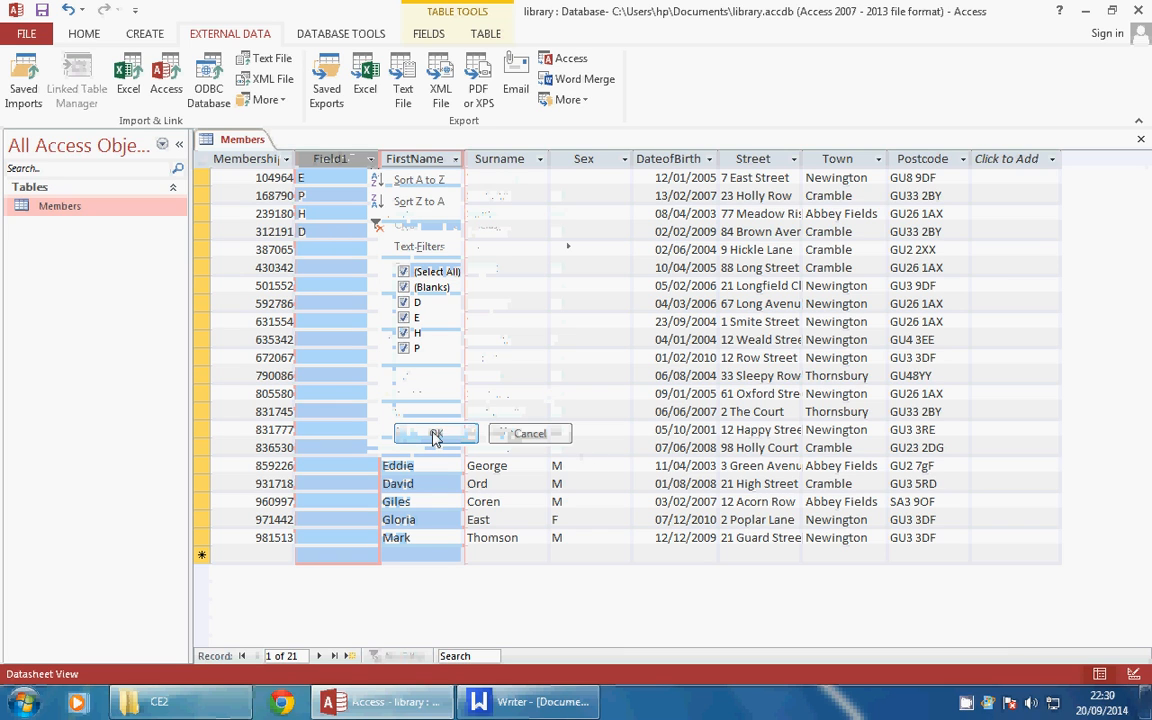
{"action": "left_click", "coordinate": [527, 436]}
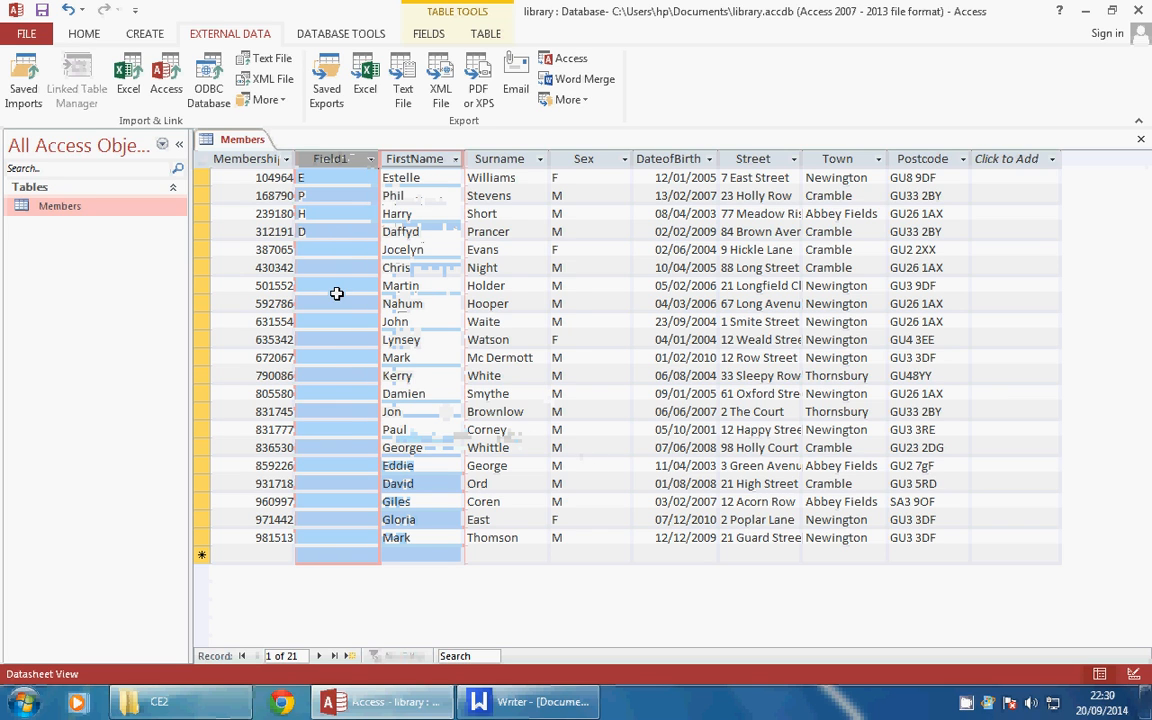
{"action": "right_click", "coordinate": [990, 703]}
{"action": "left_click", "coordinate": [985, 643]}
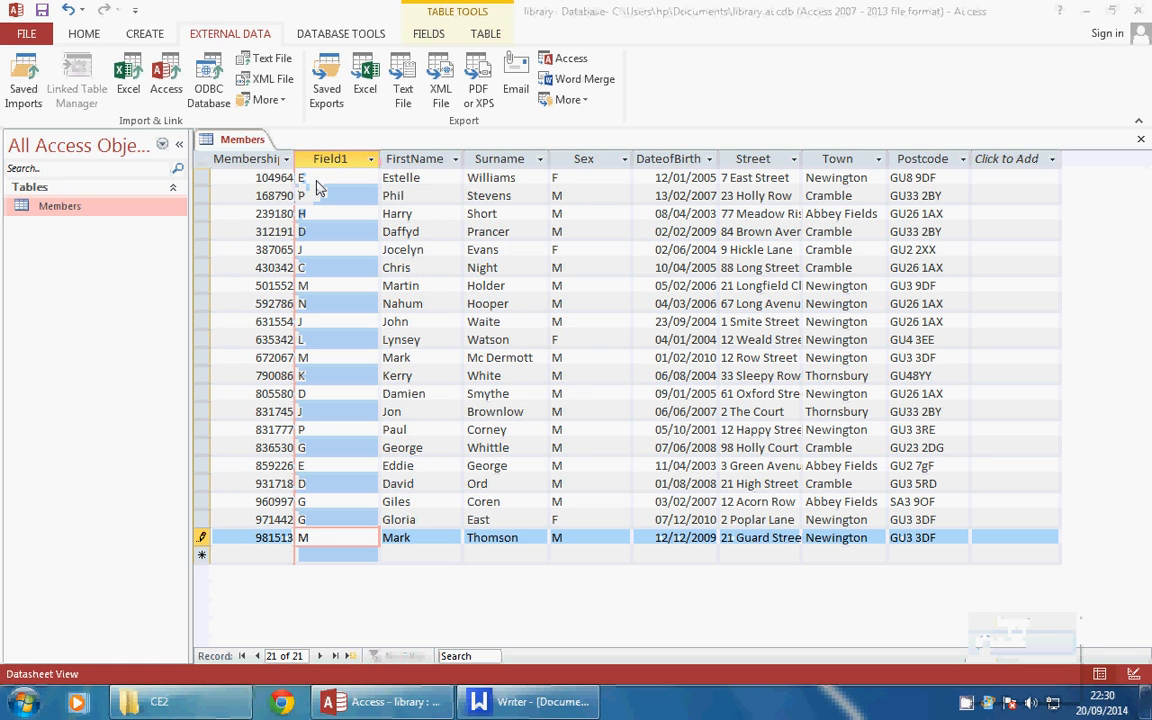
{"action": "left_click", "coordinate": [370, 159]}
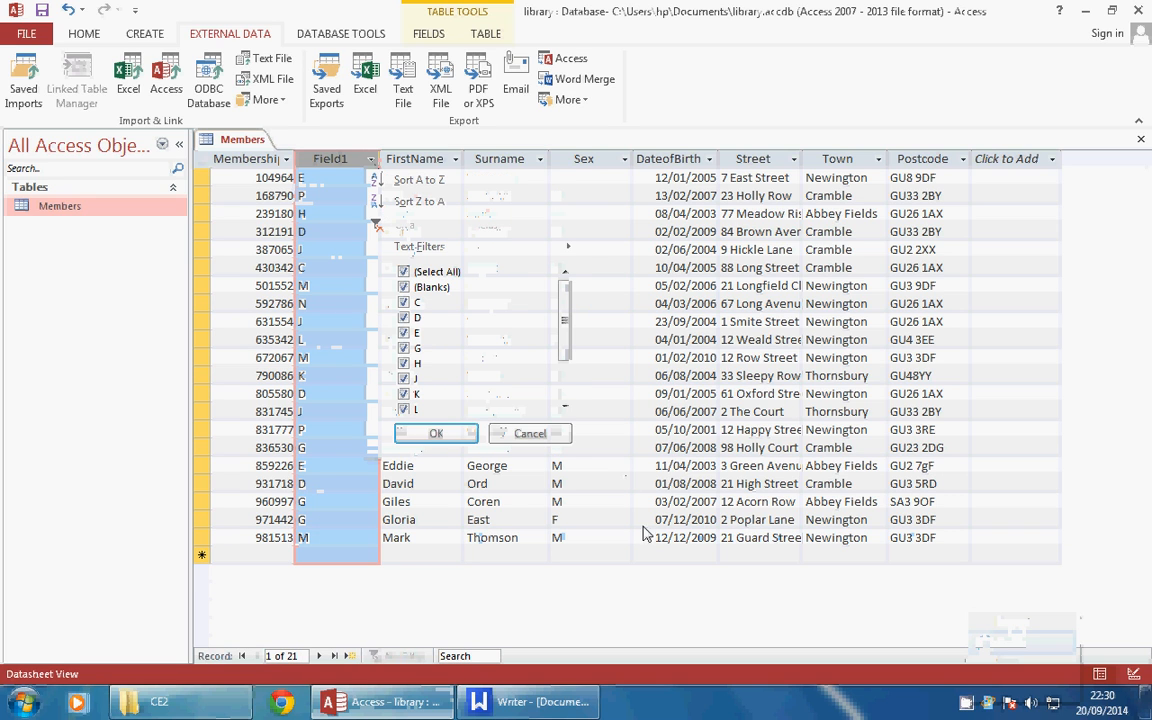
{"action": "left_click", "coordinate": [510, 433]}
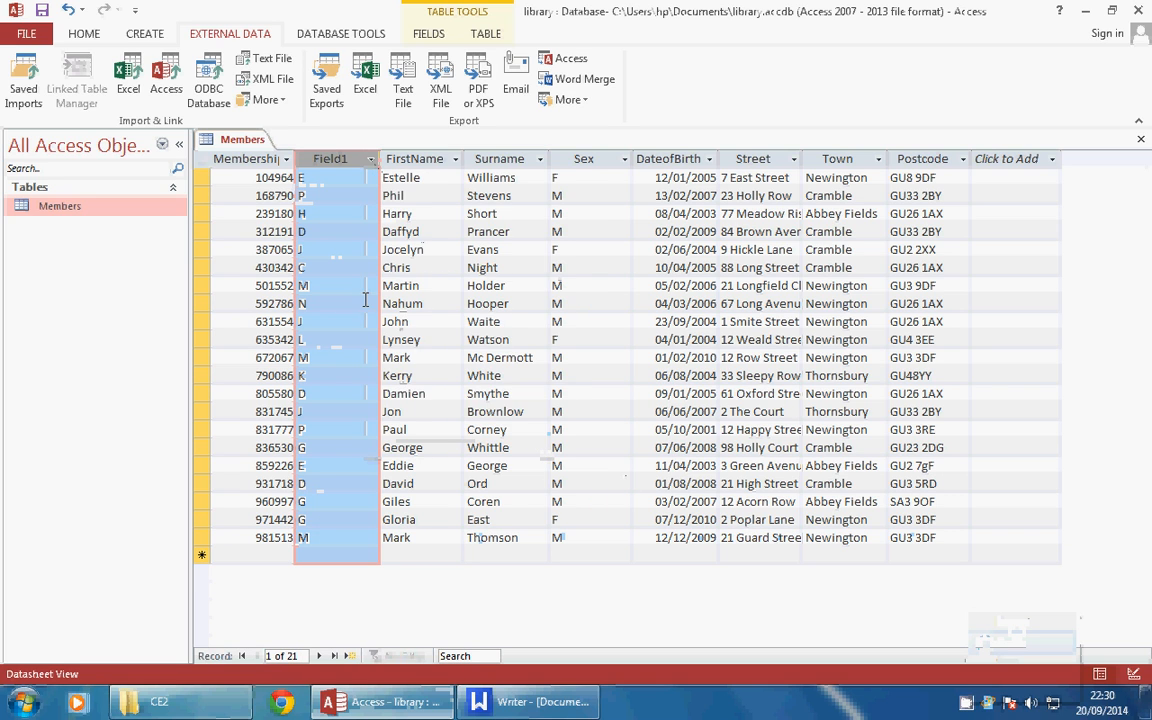
{"action": "right_click", "coordinate": [335, 167]}
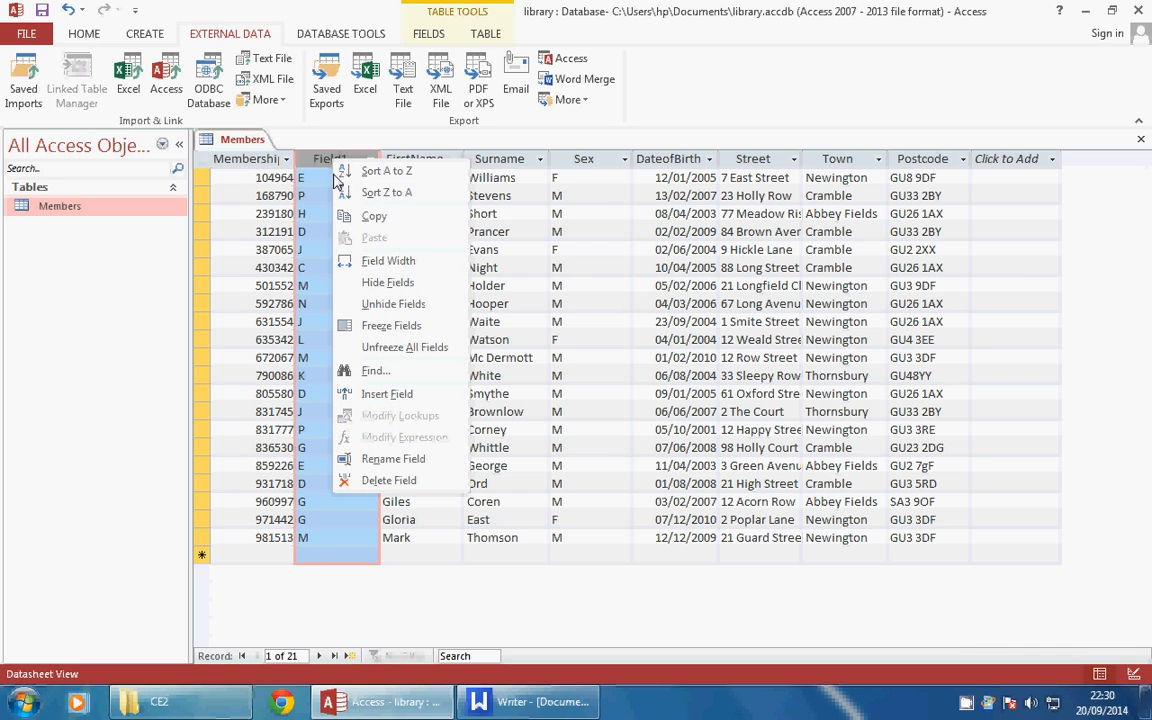
Rename the Field1 column of the Members datasheet to 'Initial'
{"action": "left_click", "coordinate": [379, 462]}
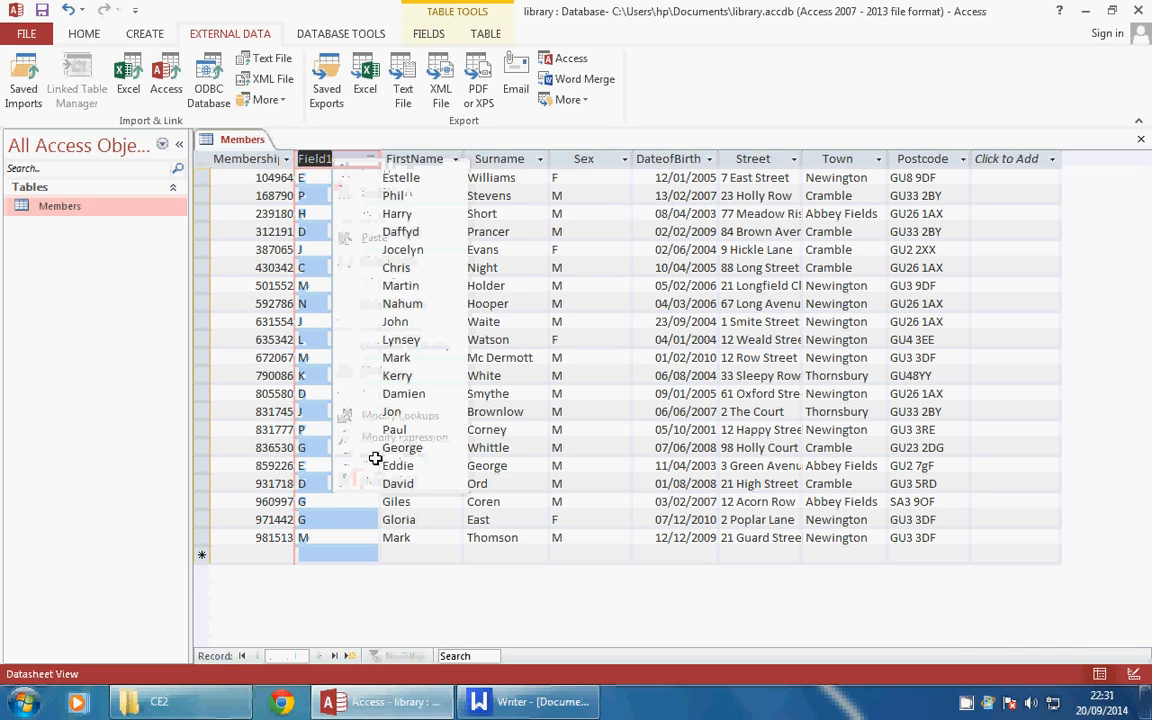
{"action": "key", "text": "BackSpace"}
{"action": "type", "text": "Initial"}
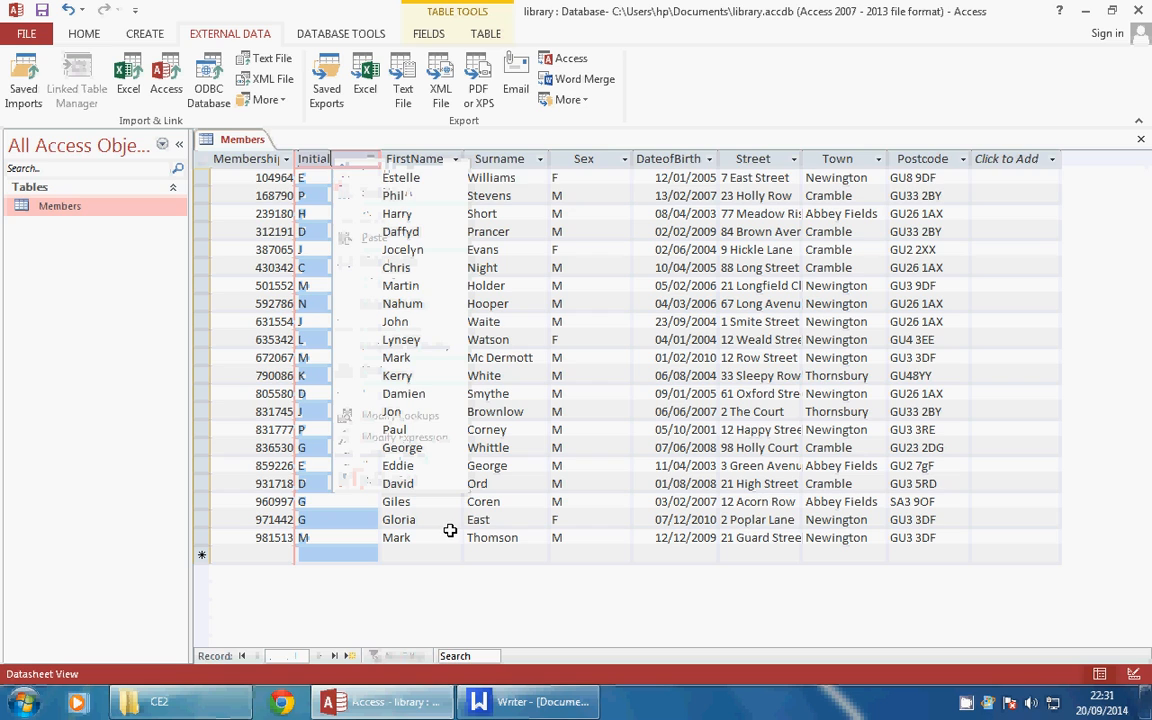
{"action": "key", "text": "Return"}
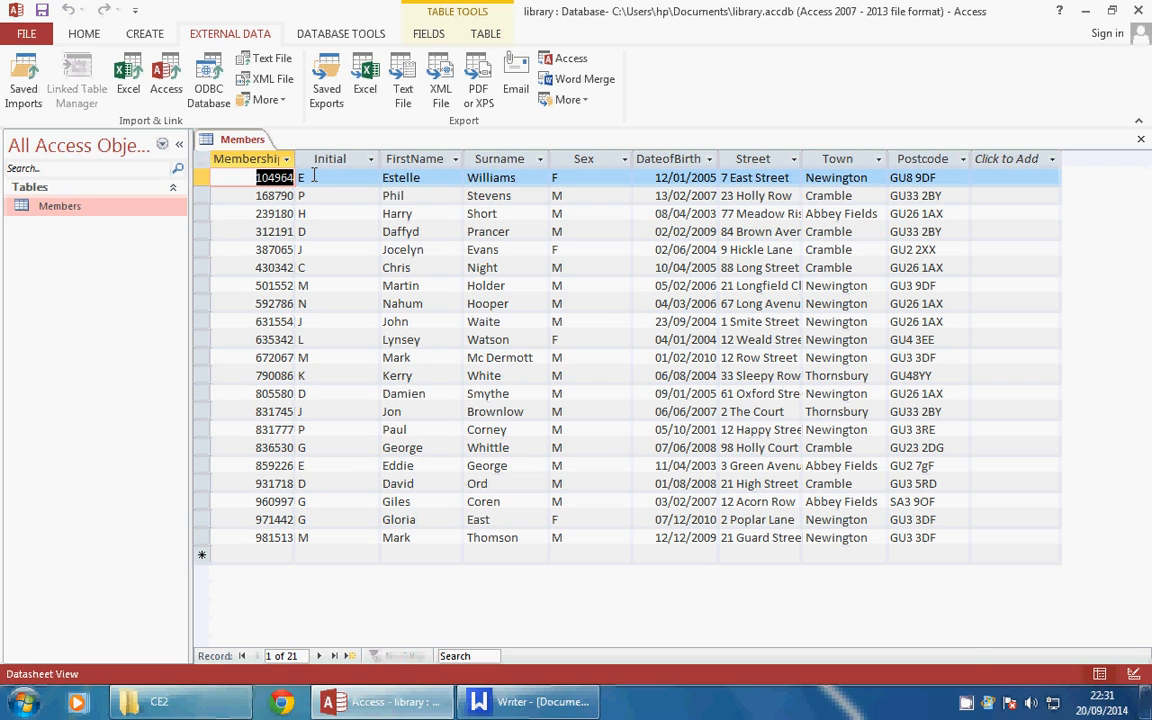
{"action": "right_click", "coordinate": [966, 702]}
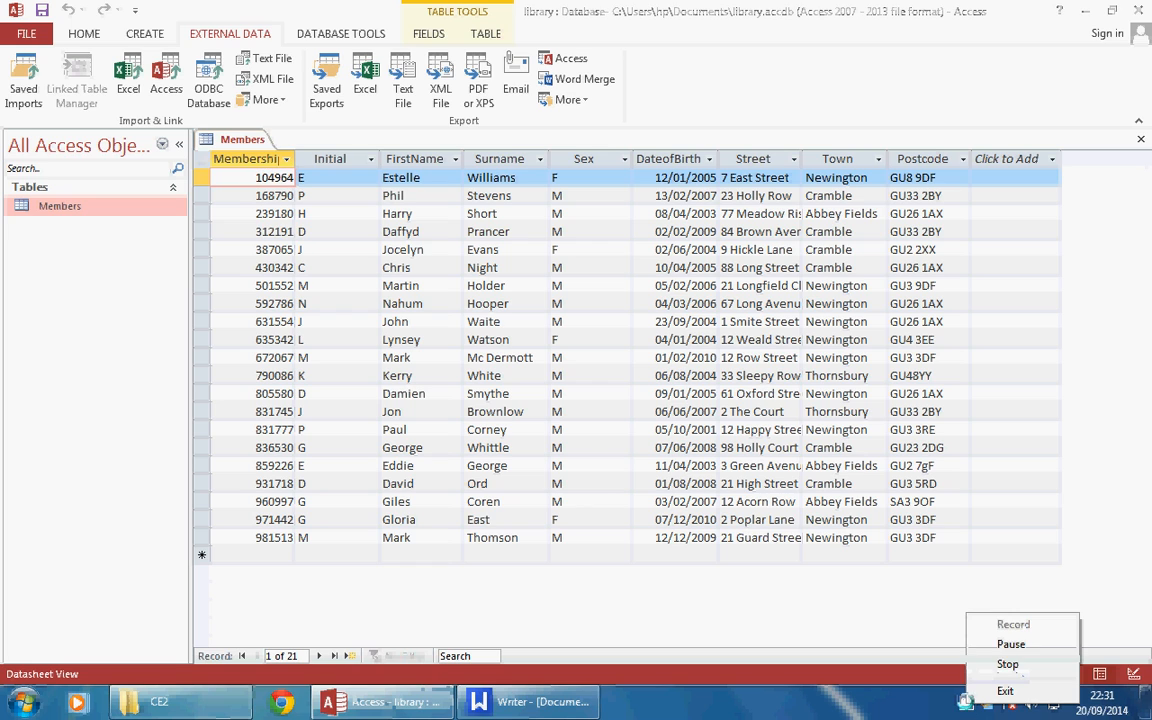
Paste the Members table screenshot into the Writer report on a new line below the membership note
{"action": "left_click", "coordinate": [1005, 663]}
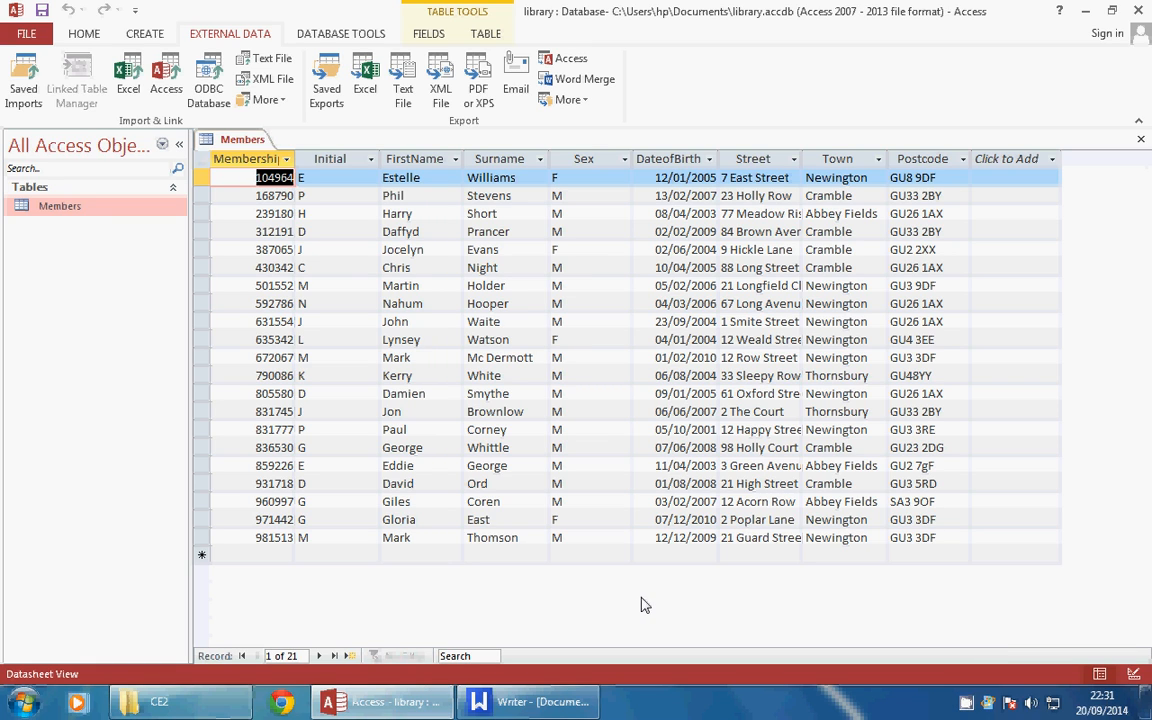
{"action": "left_click", "coordinate": [528, 702]}
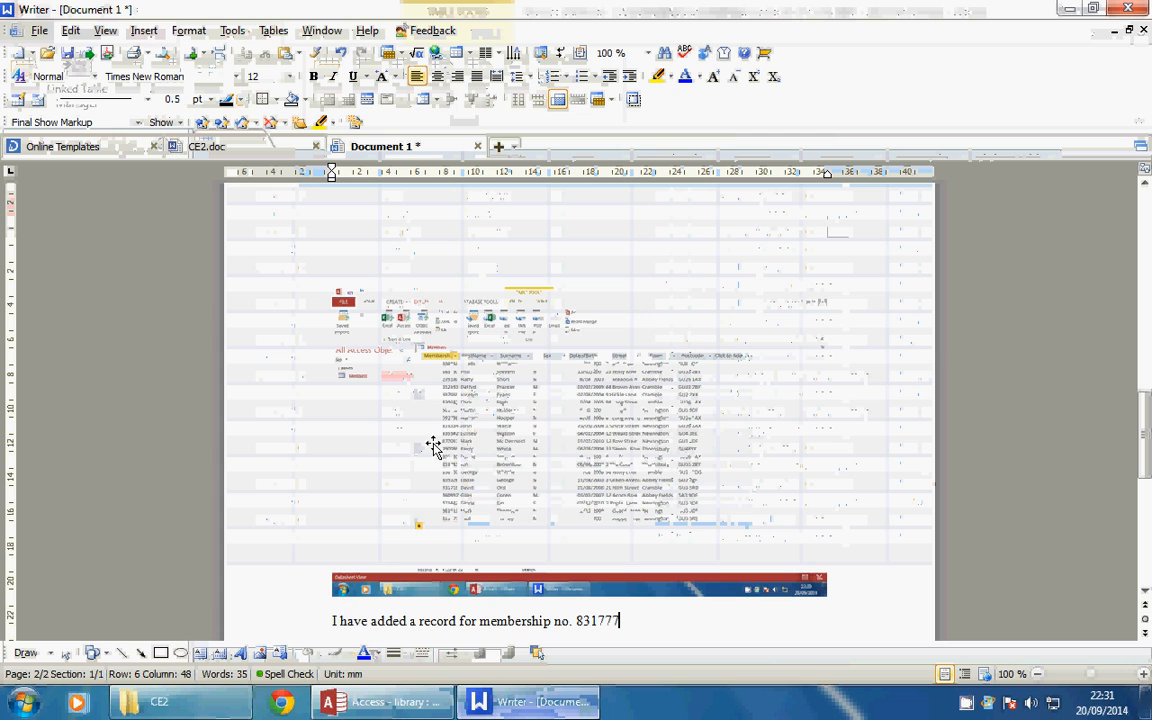
{"action": "key", "text": "Return"}
{"action": "key", "text": "Return"}
{"action": "key", "text": "Return"}
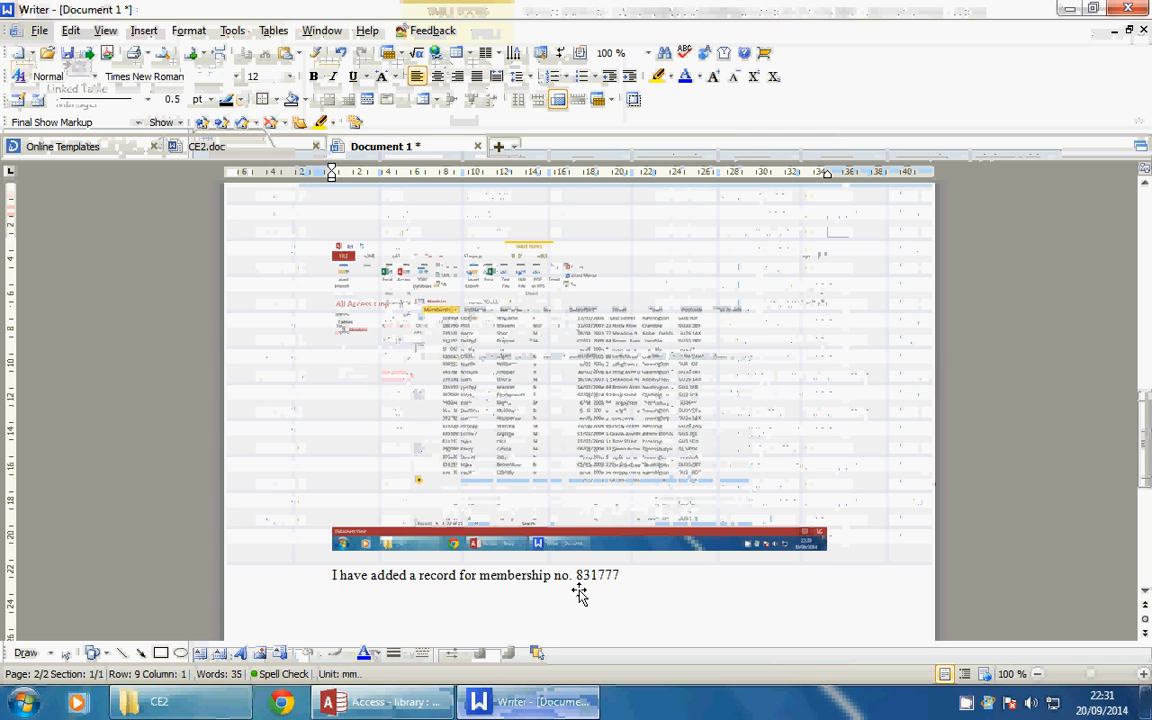
{"action": "key", "text": "ctrl+v"}
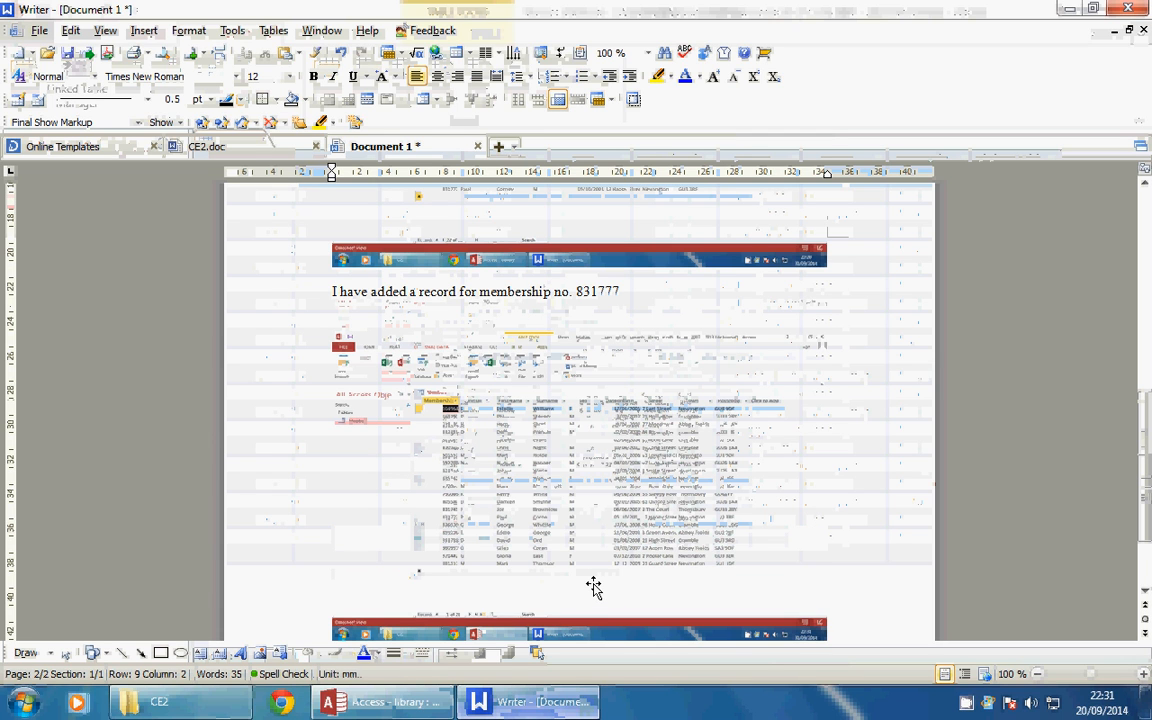
{"action": "key", "text": "Return"}
{"action": "key", "text": "Return"}
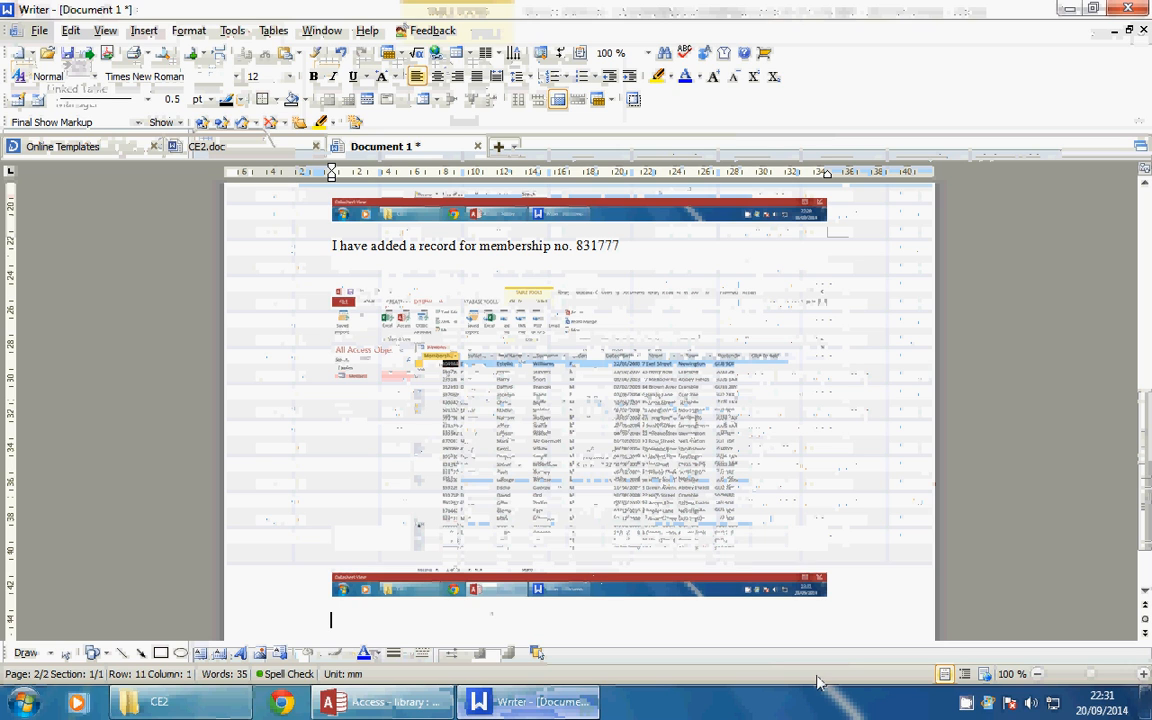
{"action": "right_click", "coordinate": [965, 705]}
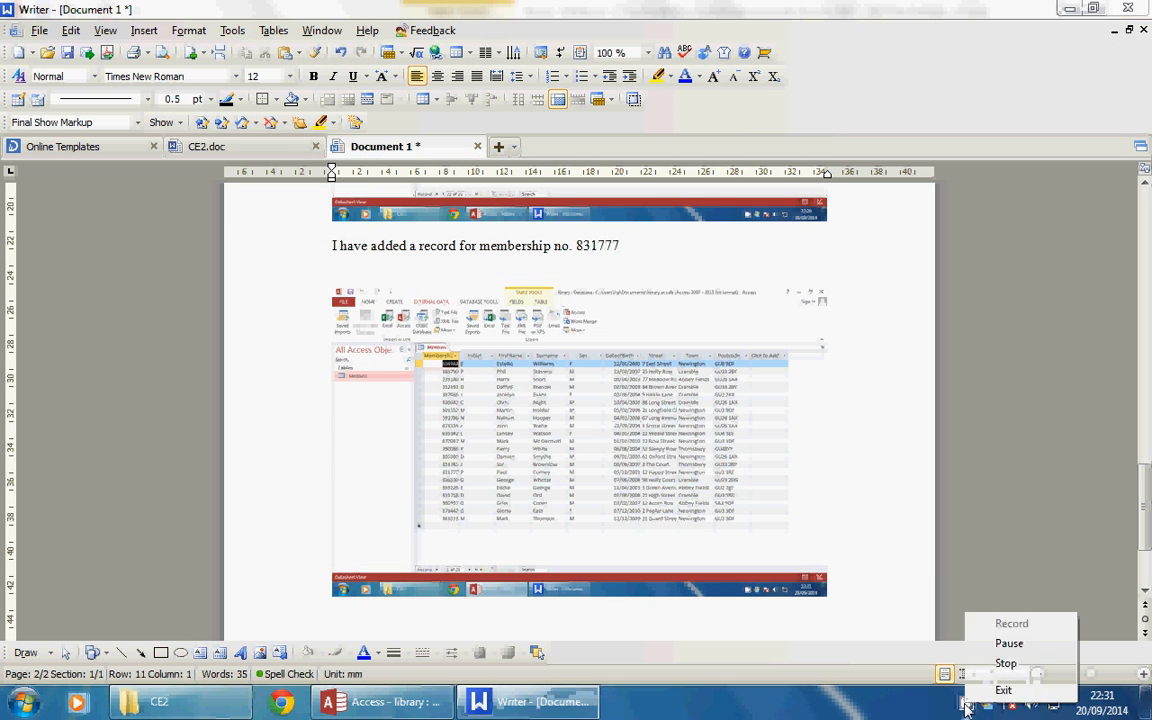
{"action": "left_click", "coordinate": [886, 579]}
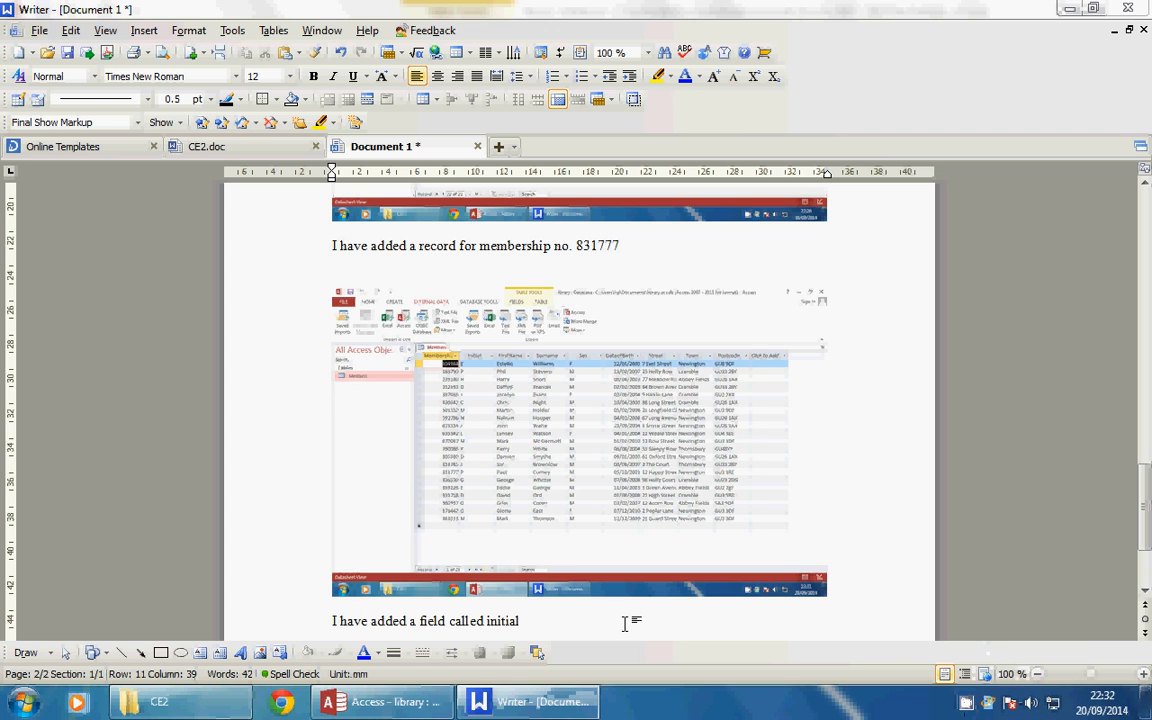
{"action": "scroll", "coordinate": [625, 622], "scroll_direction": "down", "scroll_amount": 3}
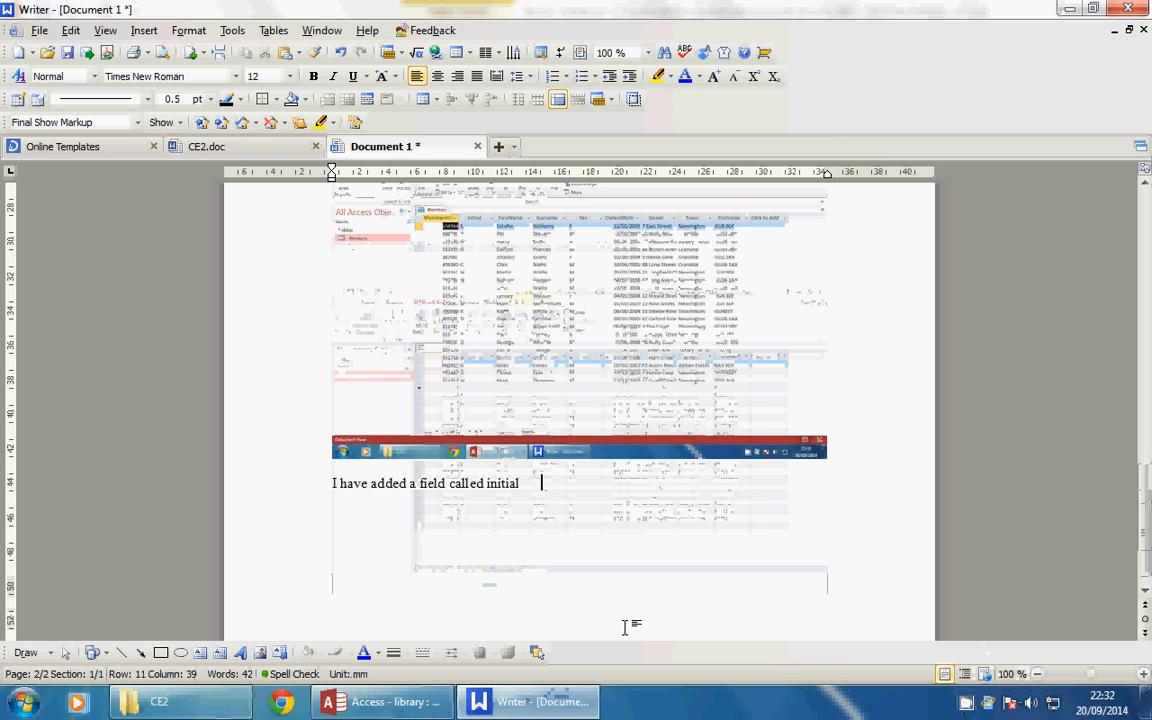
{"action": "right_click", "coordinate": [966, 707]}
{"action": "left_click", "coordinate": [1003, 643]}
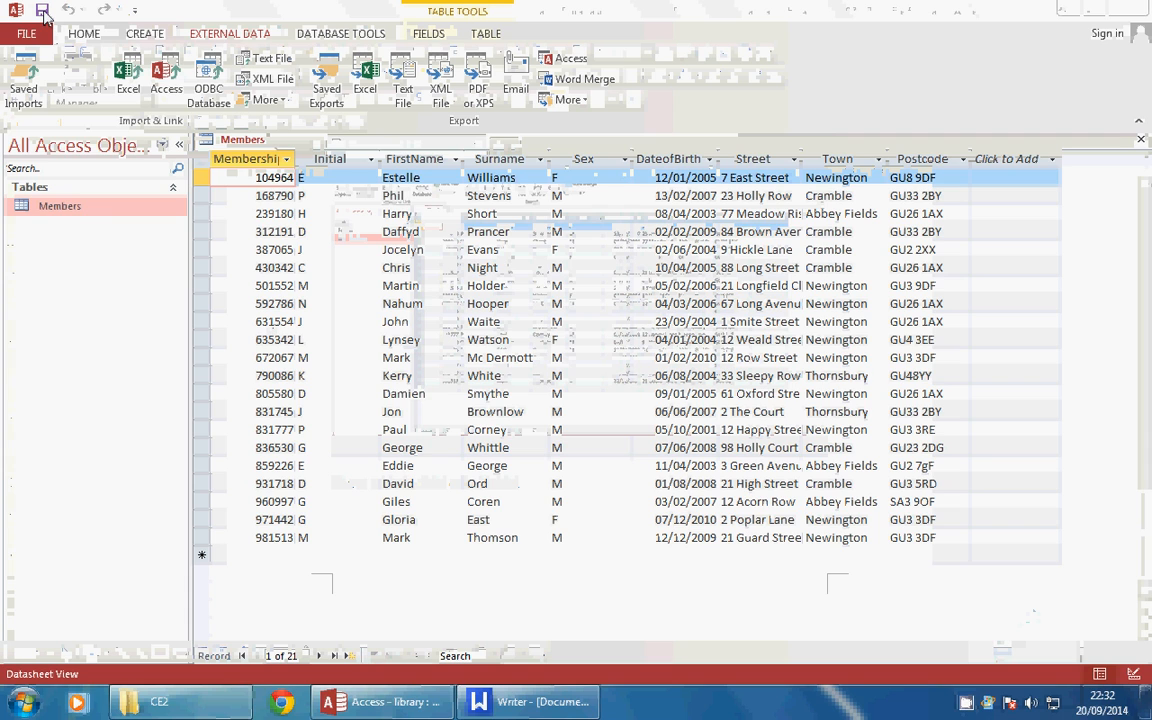
Bring the Access datasheet to the front and close the library database window
{"action": "left_click", "coordinate": [44, 14]}
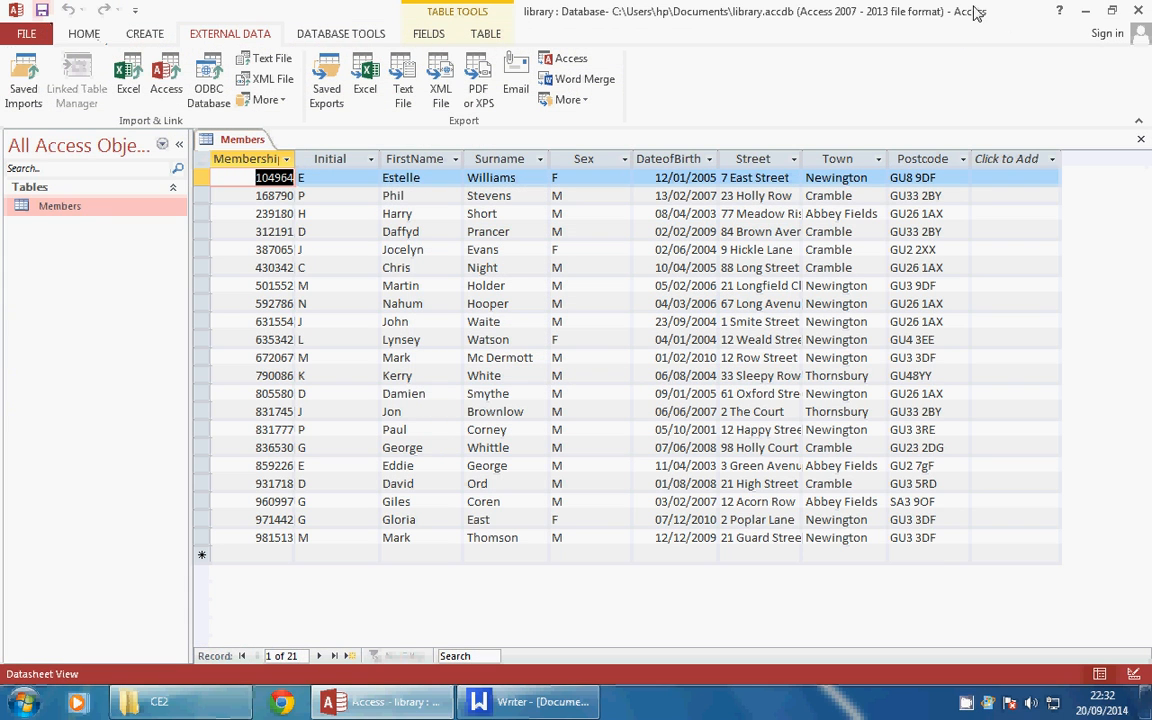
{"action": "left_click", "coordinate": [1138, 12]}
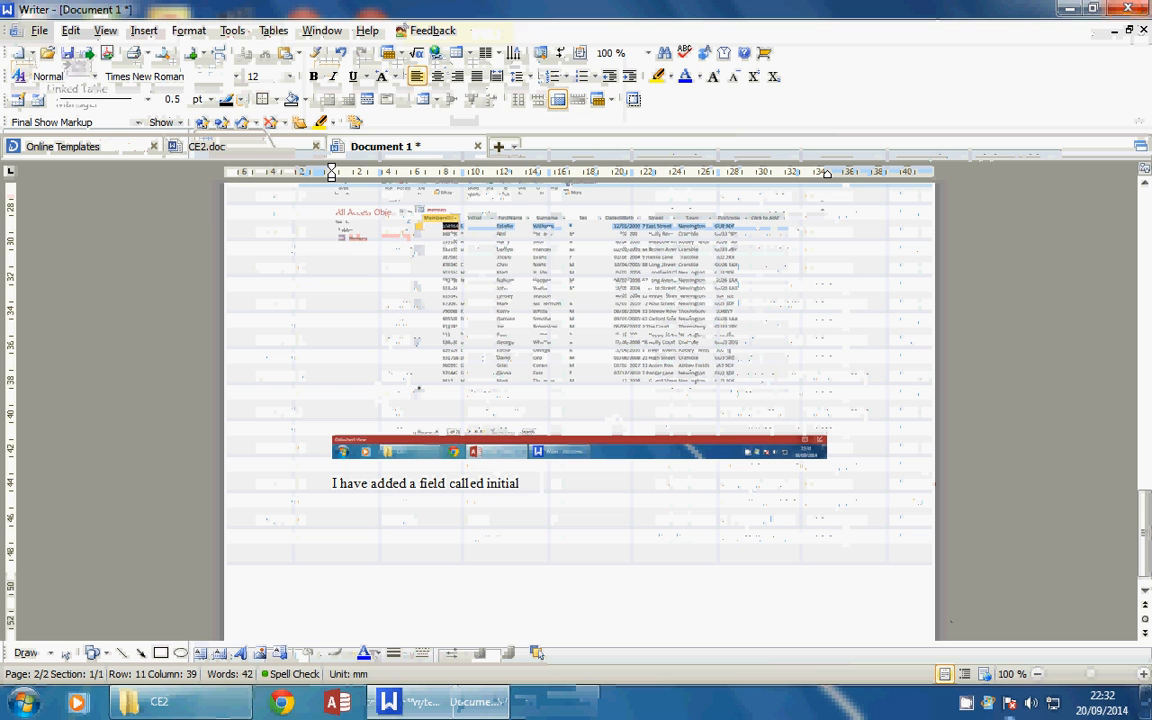
{"action": "right_click", "coordinate": [966, 703]}
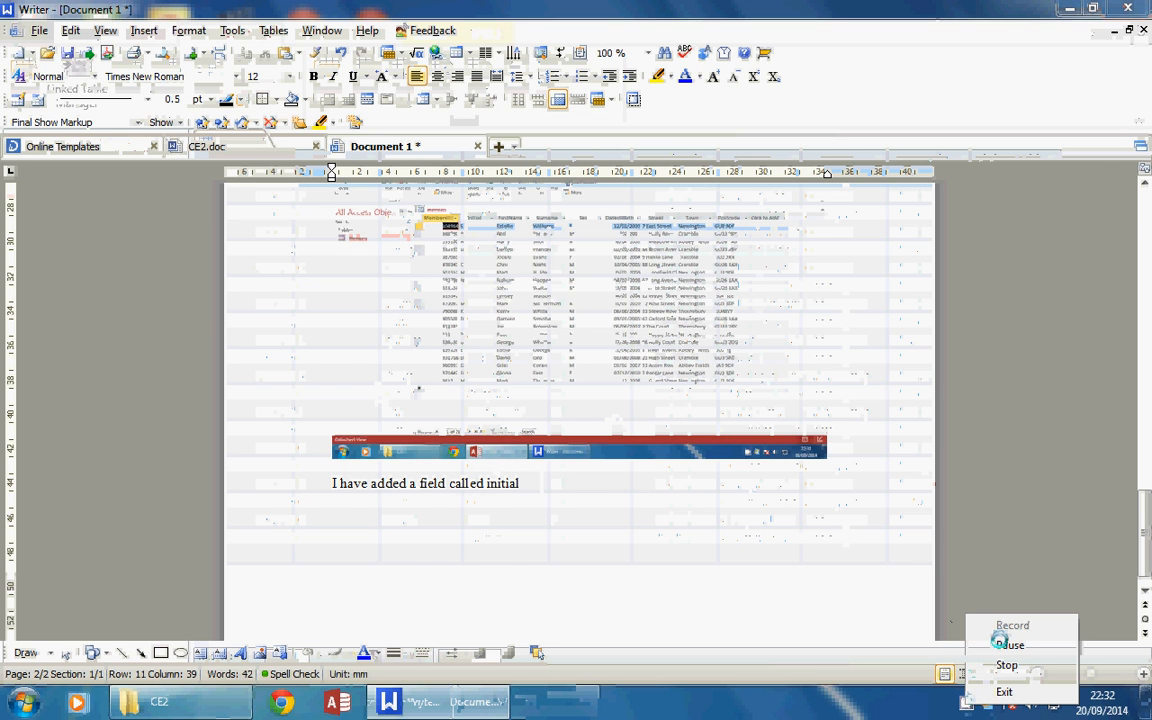
{"action": "left_click", "coordinate": [1008, 645]}
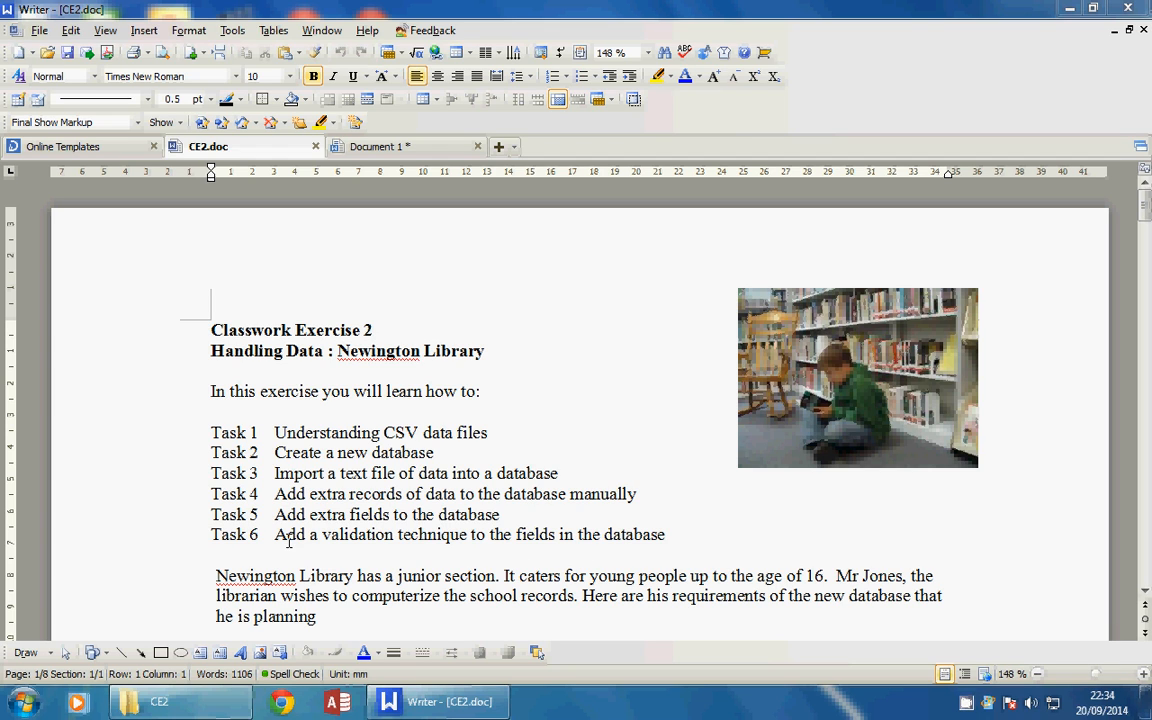
Relaunch Microsoft Access from the taskbar
{"action": "left_click", "coordinate": [337, 703]}
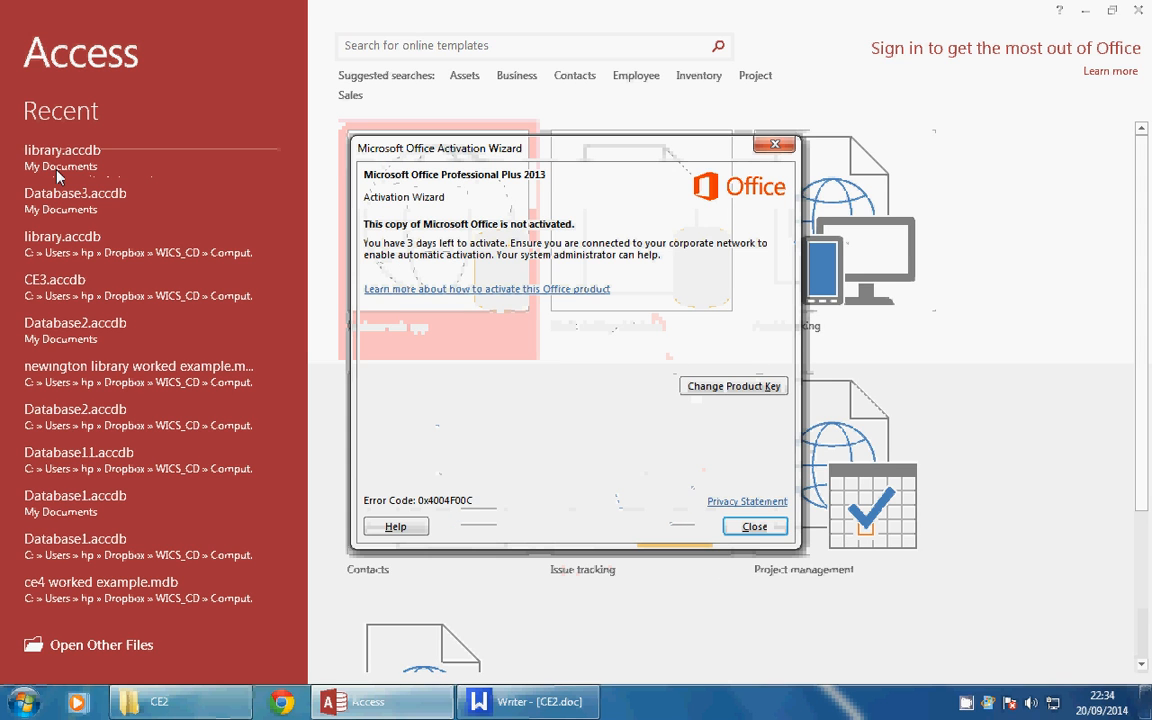
Dismiss the activation notice, reopen library.accdb from Recent and open the Members table
{"action": "left_click", "coordinate": [758, 528]}
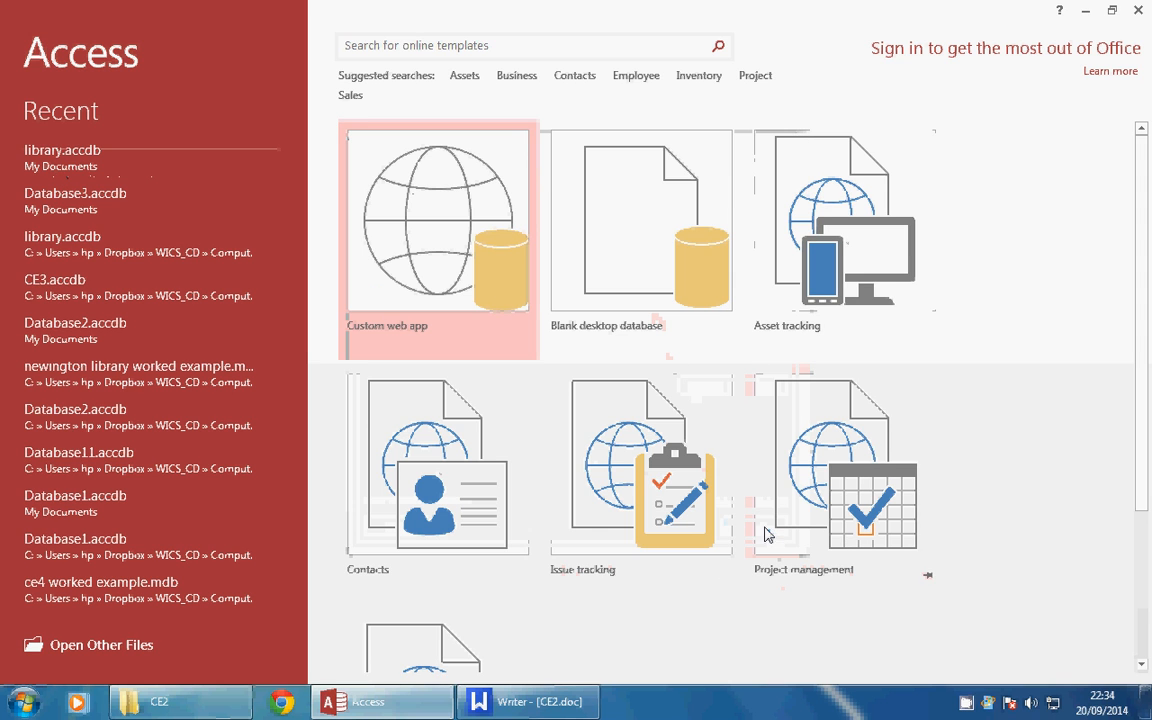
{"action": "left_click", "coordinate": [47, 155]}
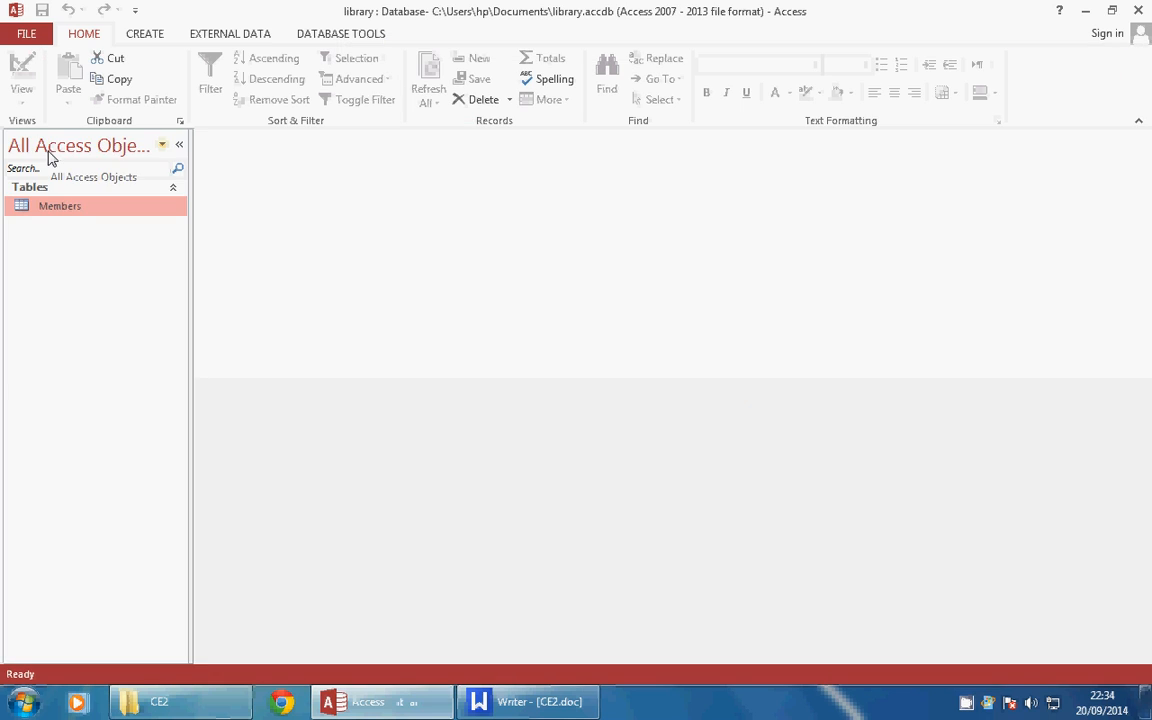
{"action": "double_click", "coordinate": [66, 214]}
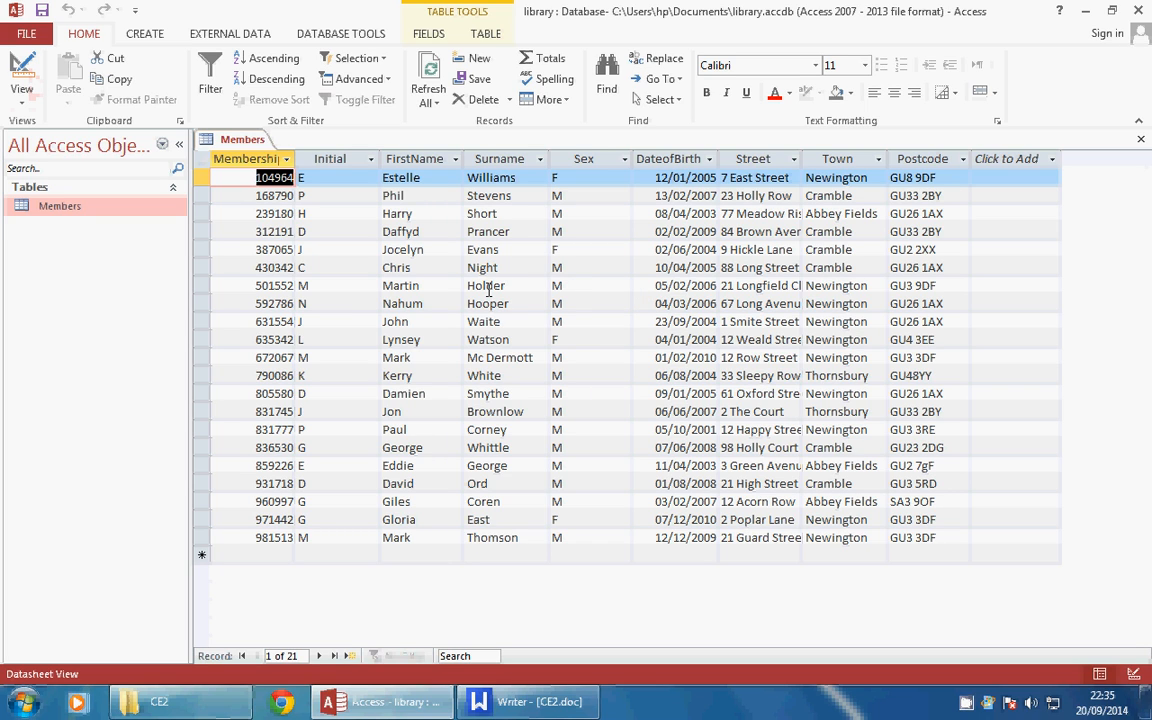
{"action": "left_click", "coordinate": [22, 72]}
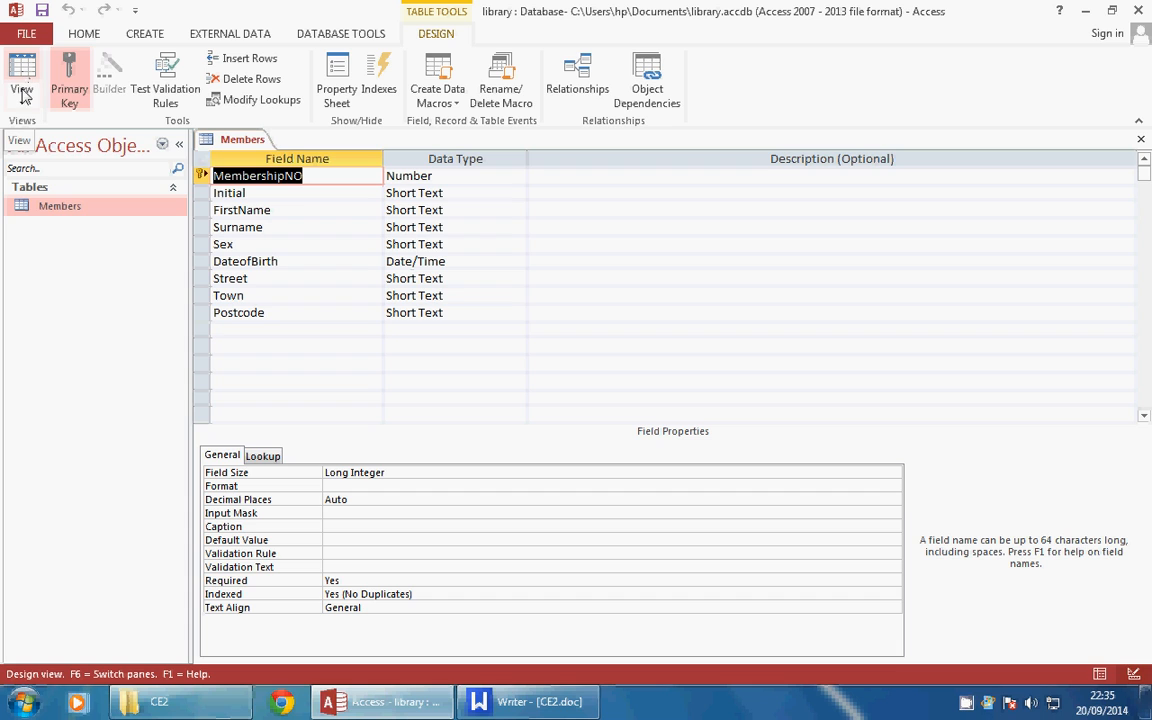
{"action": "left_click", "coordinate": [24, 108]}
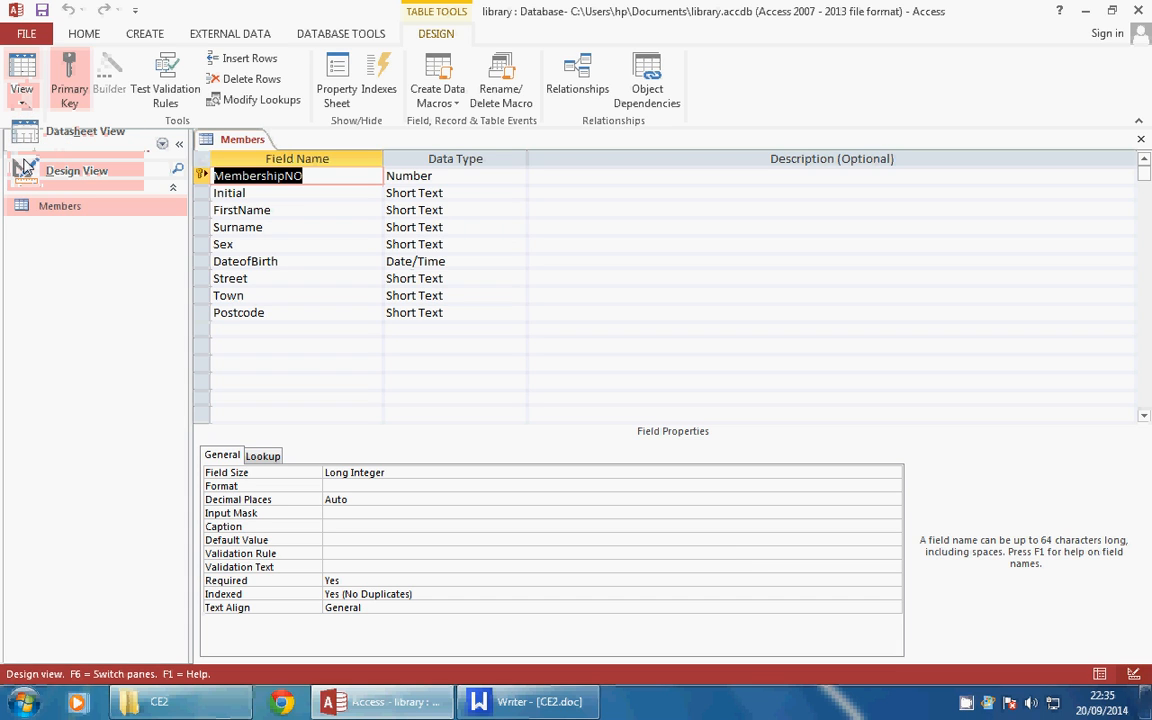
{"action": "left_click", "coordinate": [27, 138]}
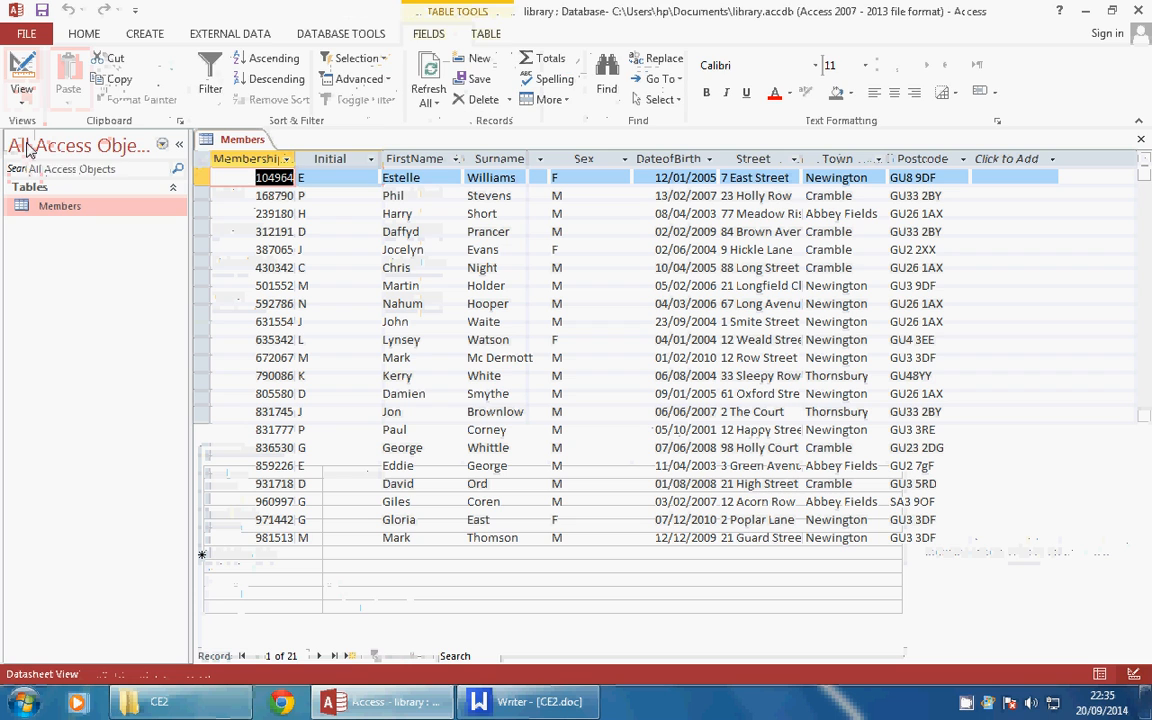
{"action": "left_click", "coordinate": [23, 100]}
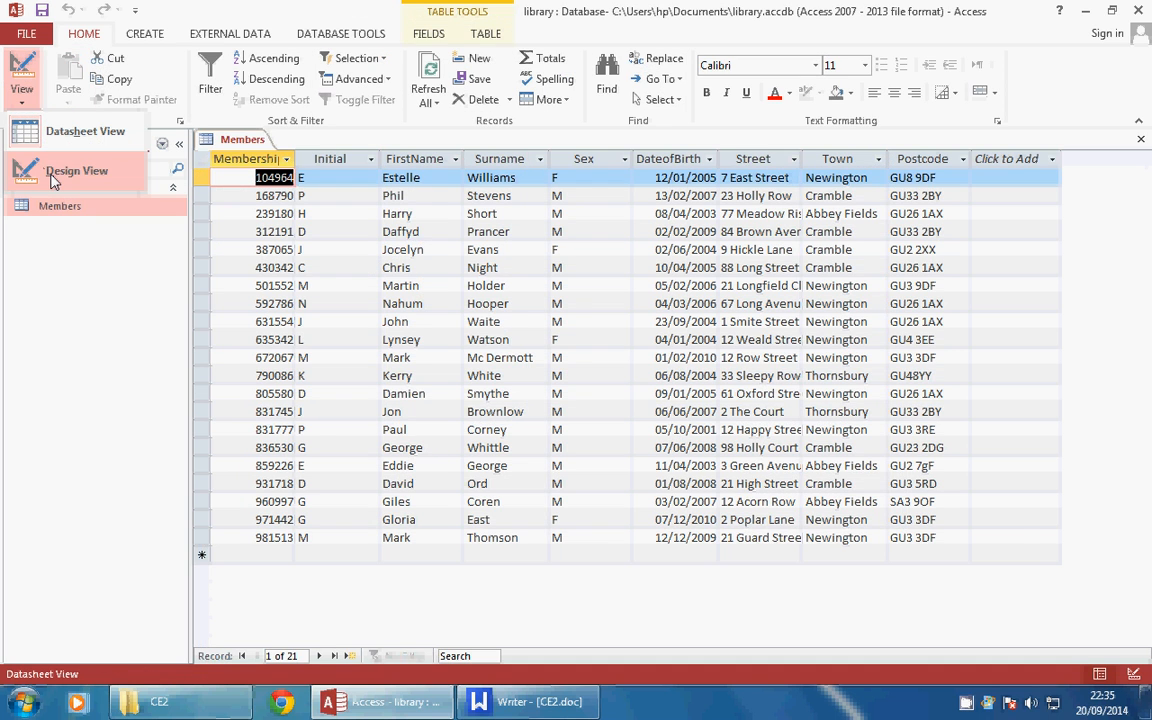
{"action": "left_click", "coordinate": [53, 179]}
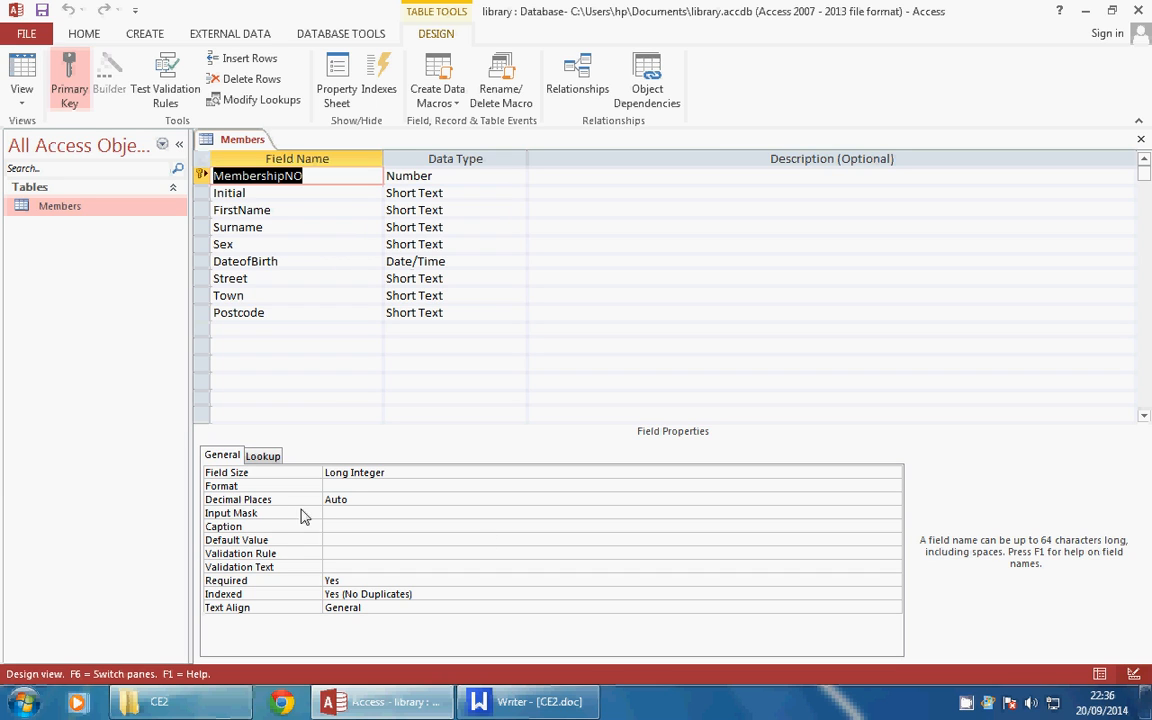
Select the DateofBirth field in Design view and enter its Validation Rule box
{"action": "key", "text": "Down"}
{"action": "key", "text": "Down"}
{"action": "key", "text": "Down"}
{"action": "key", "text": "Down"}
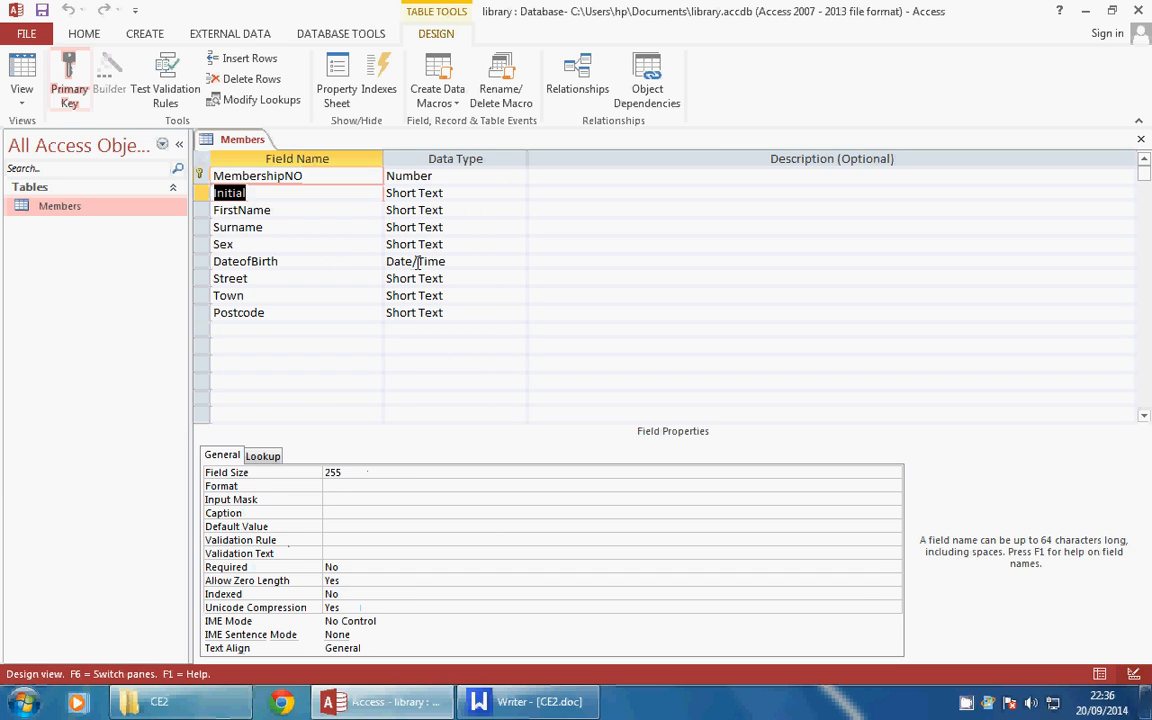
{"action": "key", "text": "Down"}
{"action": "key", "text": "Down"}
{"action": "key", "text": "Down"}
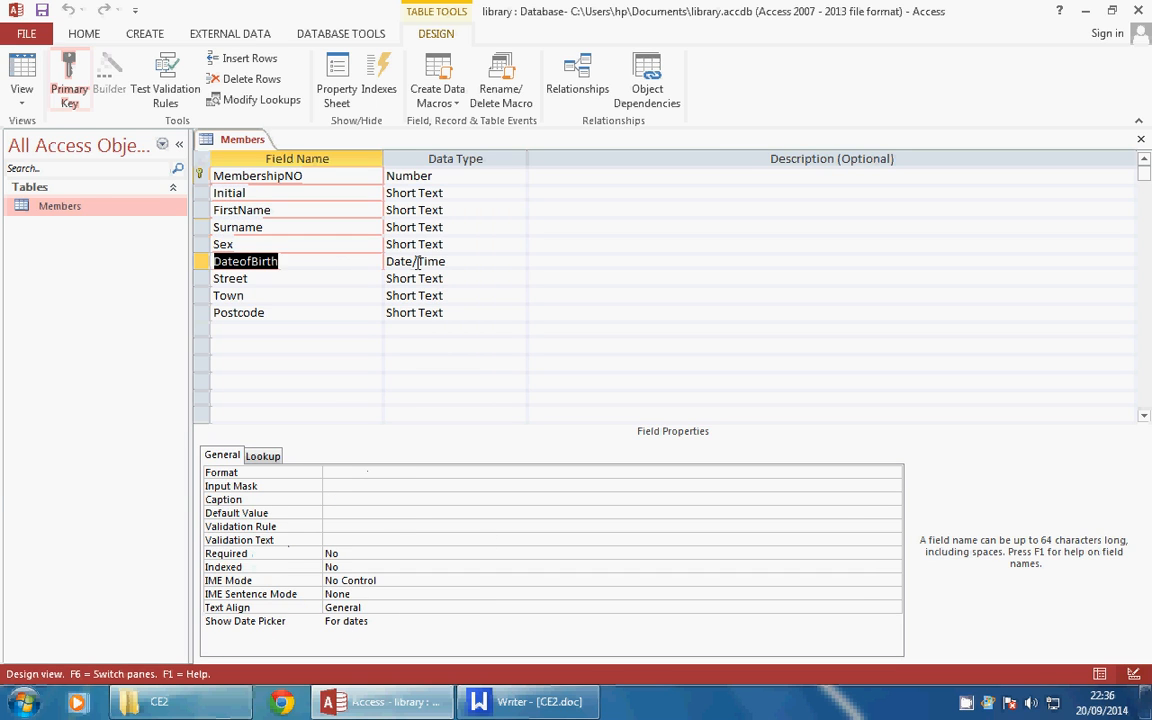
{"action": "key", "text": "Up"}
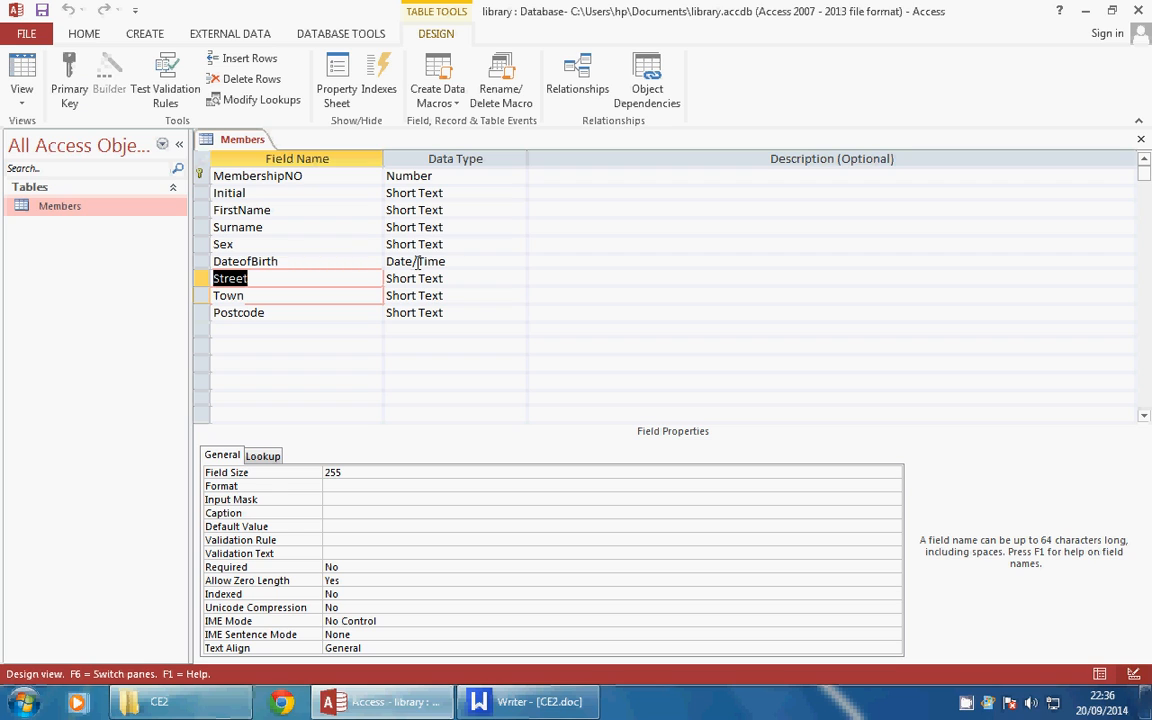
{"action": "key", "text": "Up"}
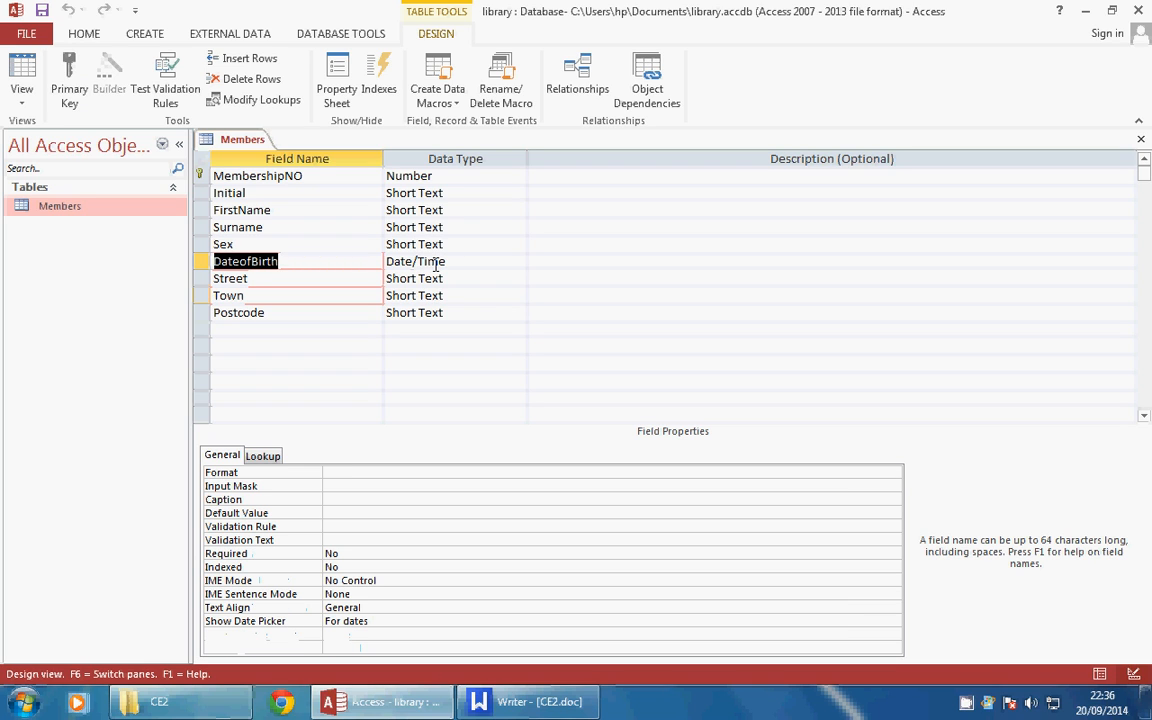
{"action": "left_click", "coordinate": [339, 526]}
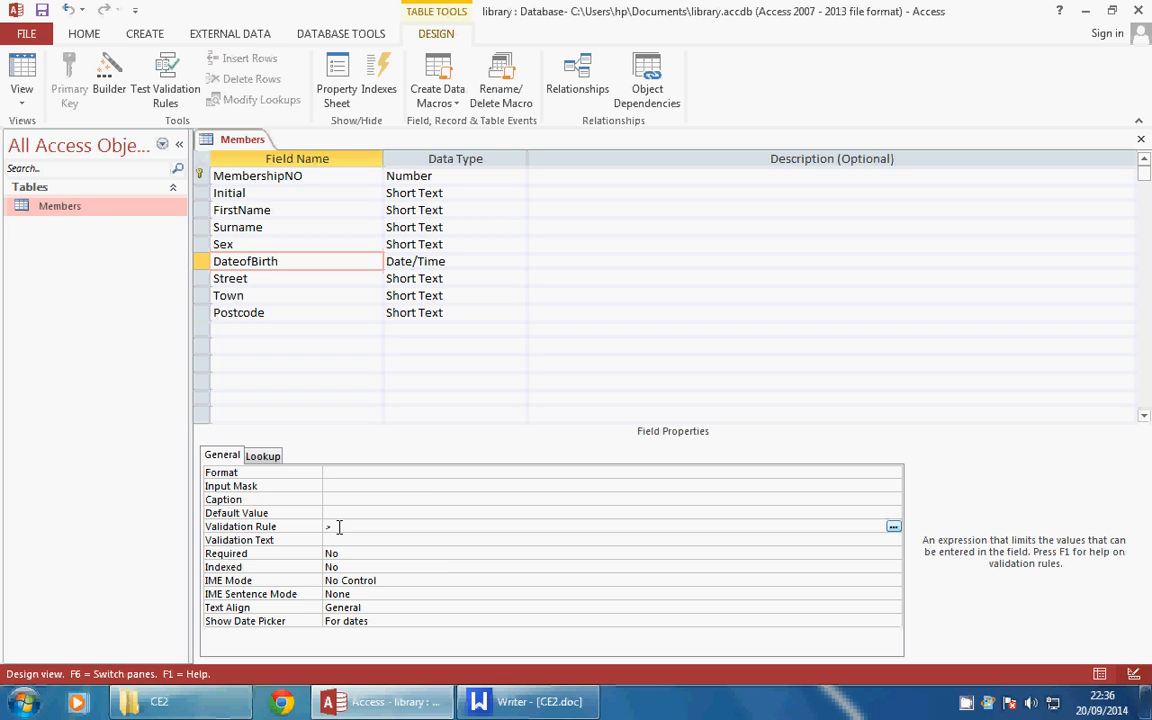
Give DateofBirth the rule >#01/01/2000# with text "You must put in a date after 2000"
{"action": "type", "text": "1/2000"}
{"action": "left_click", "coordinate": [410, 566]}
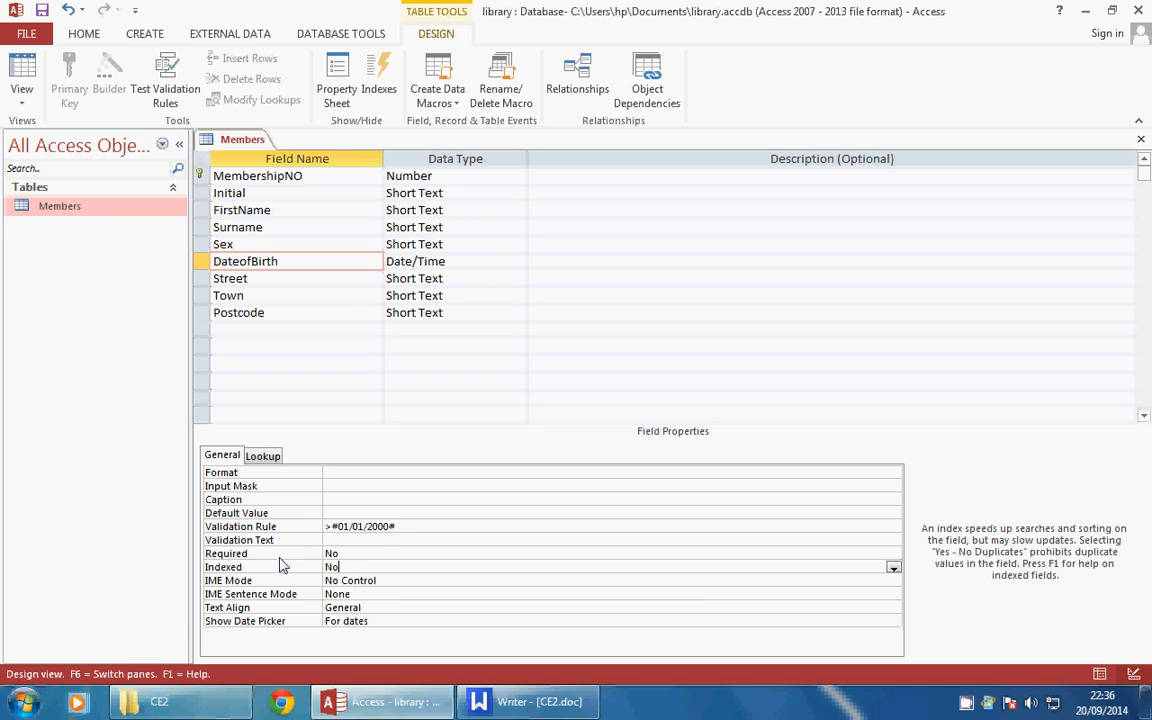
{"action": "left_click", "coordinate": [344, 540]}
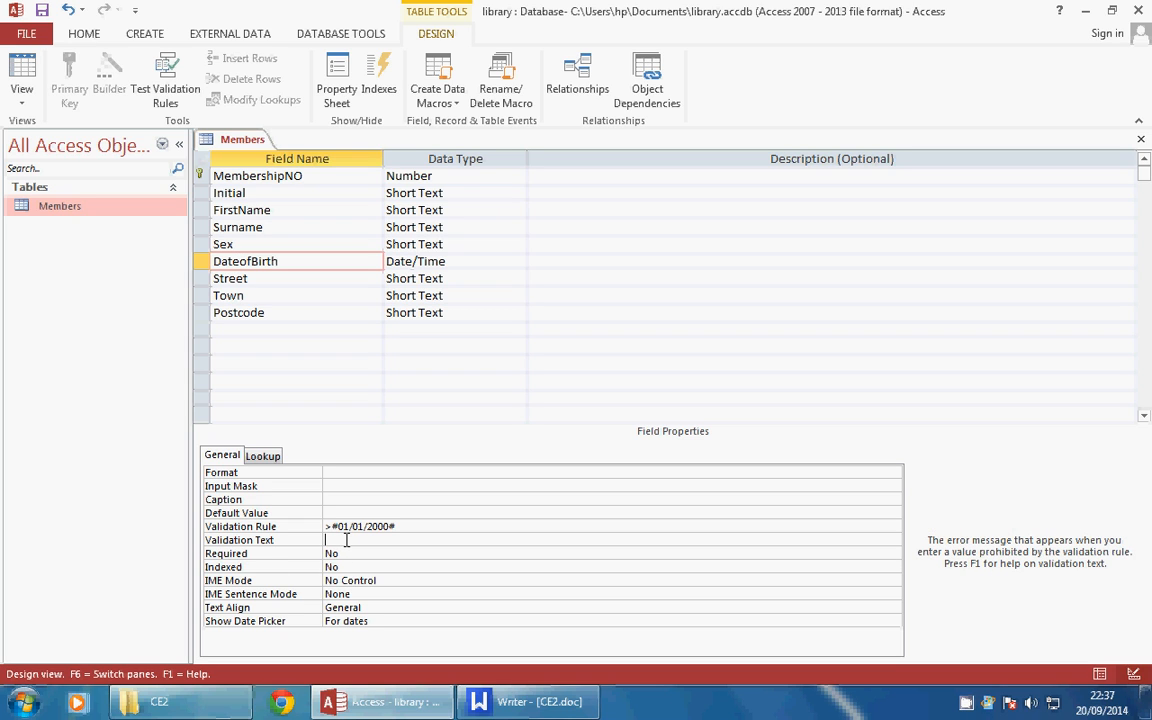
{"action": "type", "text": "\"You must put in a date after "}
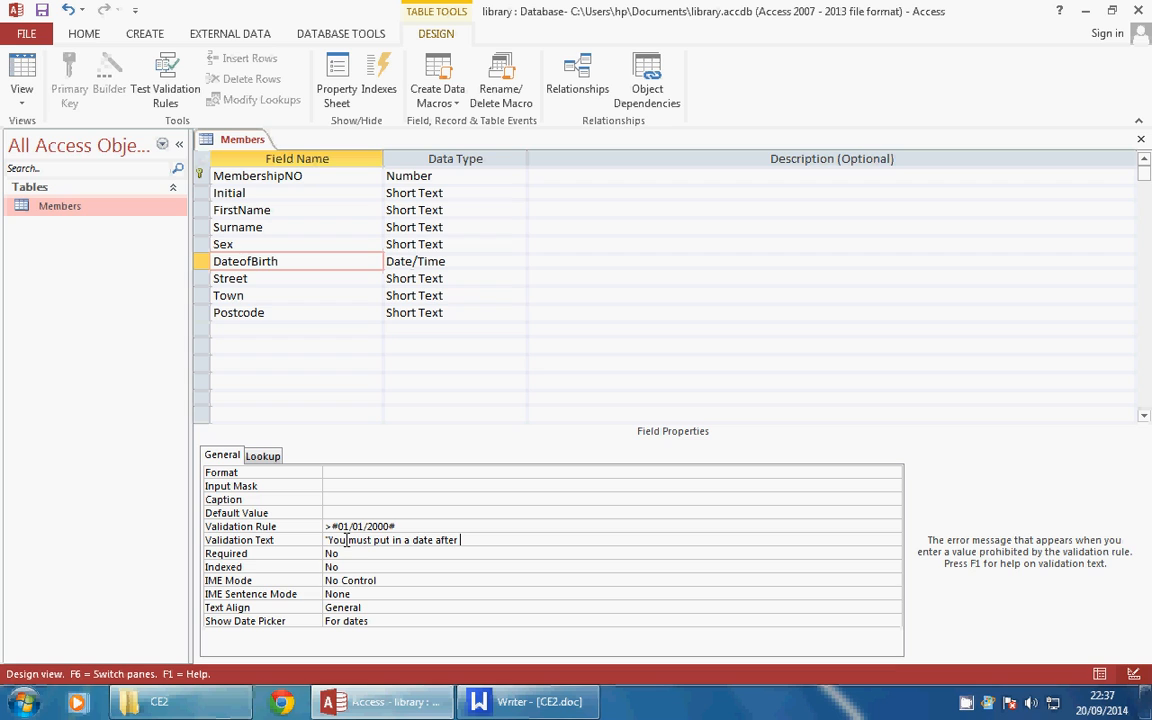
{"action": "type", "text": "2000\""}
{"action": "left_click", "coordinate": [524, 582]}
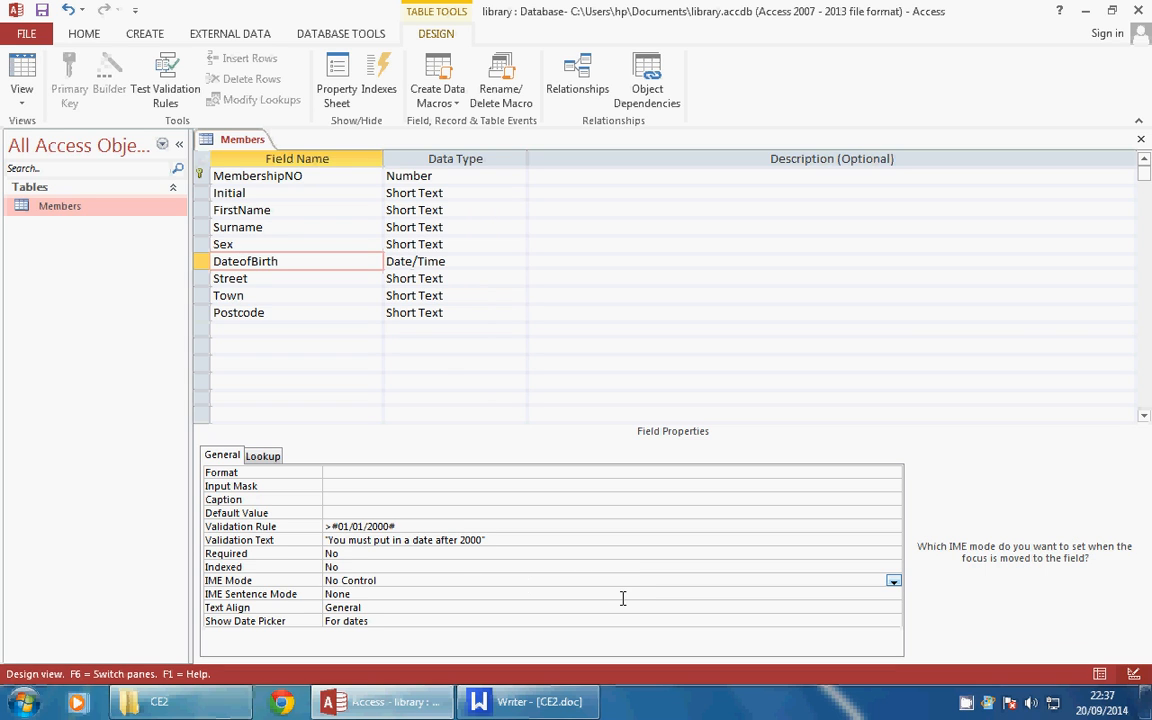
{"action": "right_click", "coordinate": [966, 700]}
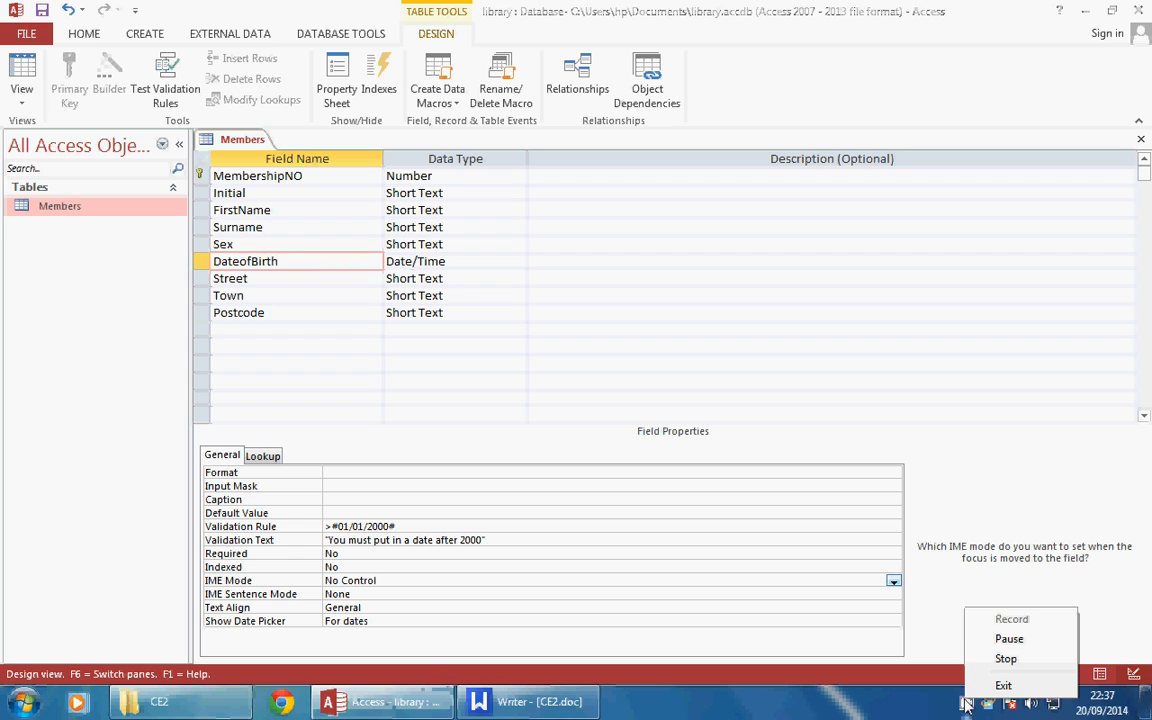
{"action": "left_click", "coordinate": [1010, 638]}
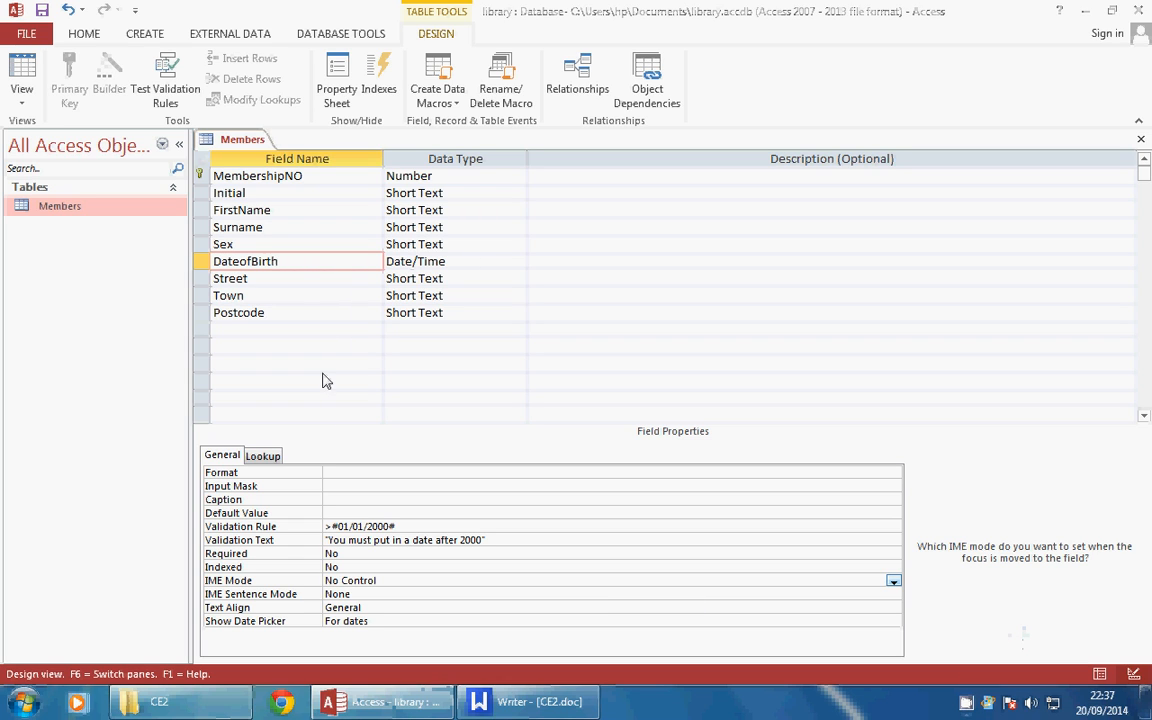
{"action": "left_click", "coordinate": [252, 249]}
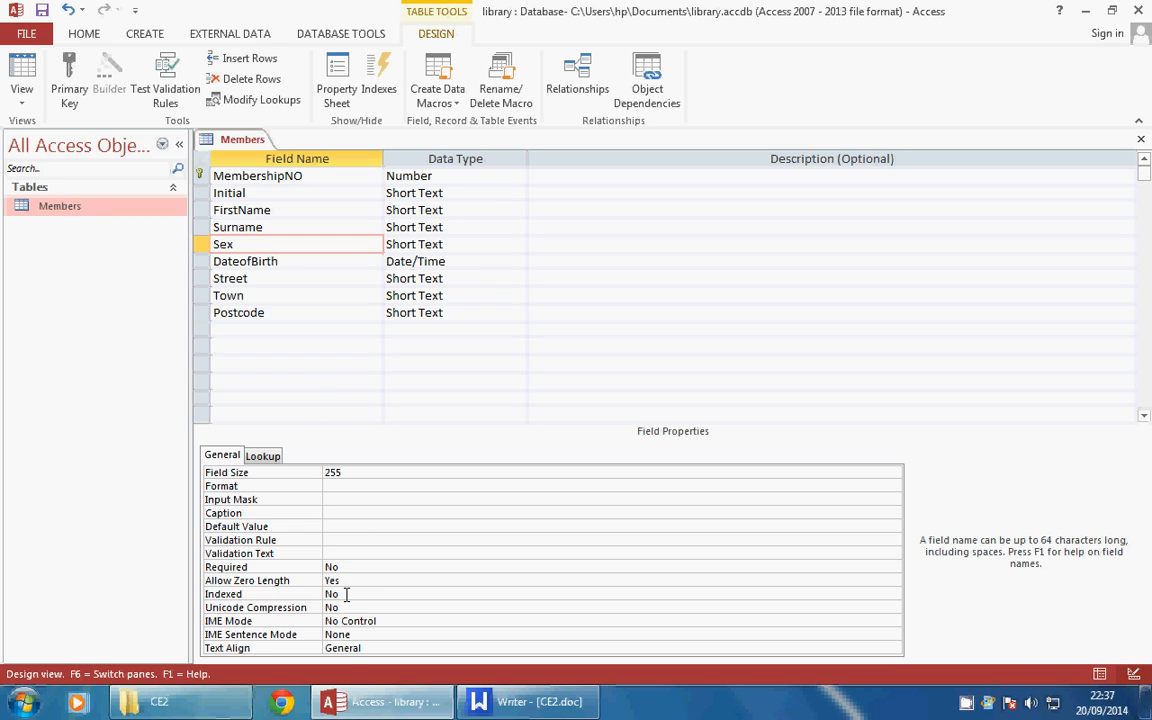
Set the Sex field's validation rule to ="M" Or "F" with text "Gender must be M or F"
{"action": "left_click", "coordinate": [335, 539]}
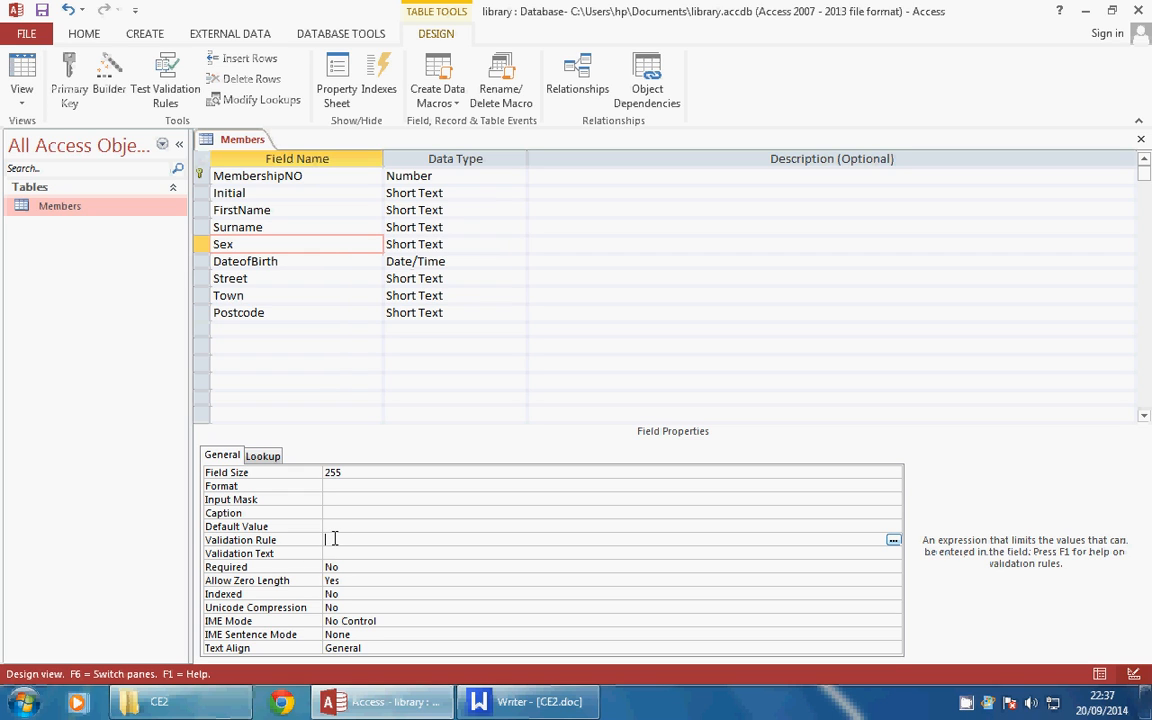
{"action": "type", "text": "="}
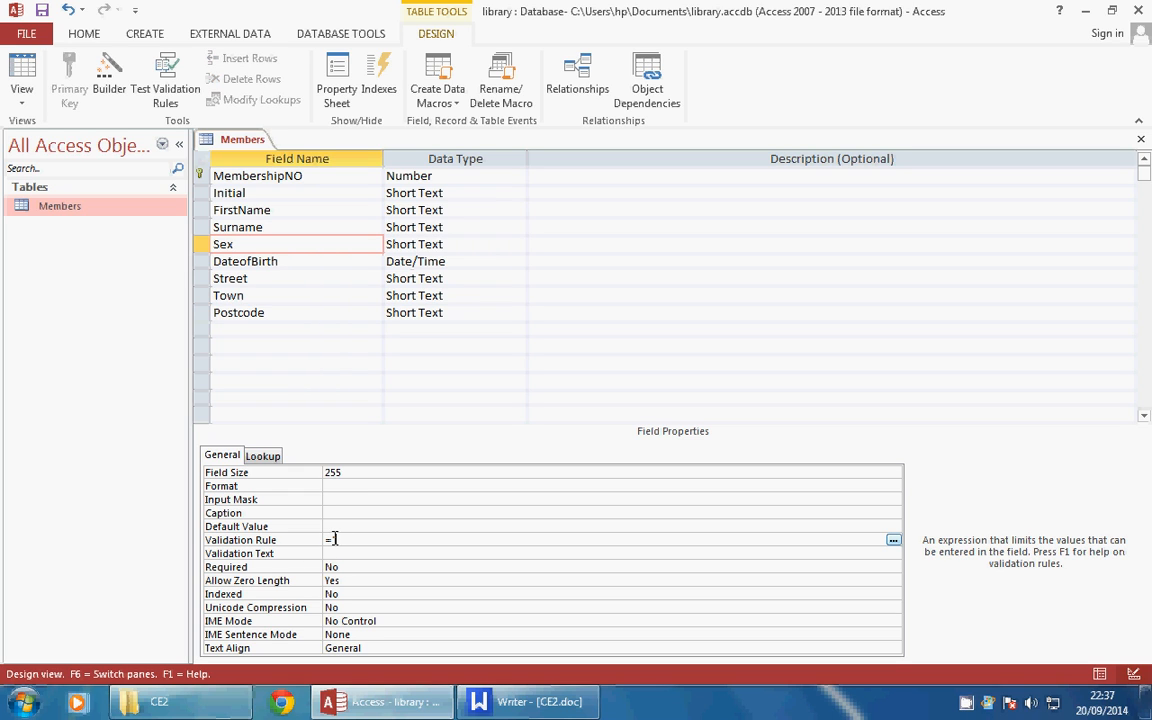
{"action": "type", "text": "\"M\" or \"F\""}
{"action": "left_click", "coordinate": [424, 590]}
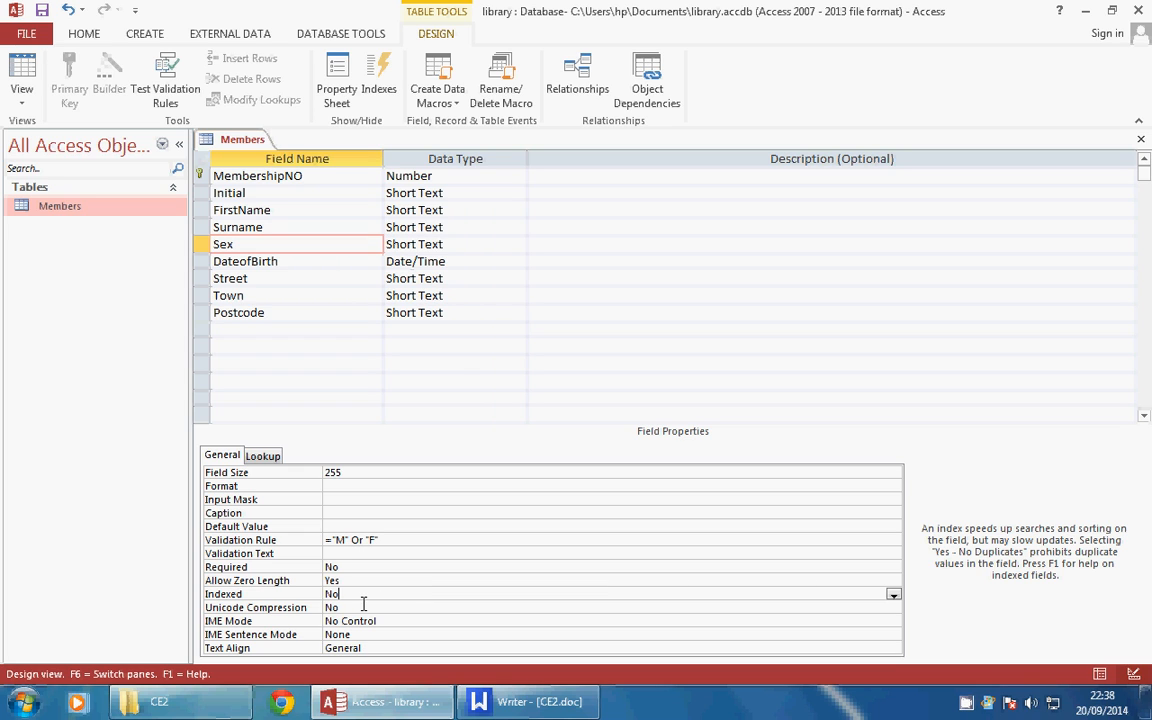
{"action": "left_click", "coordinate": [333, 551]}
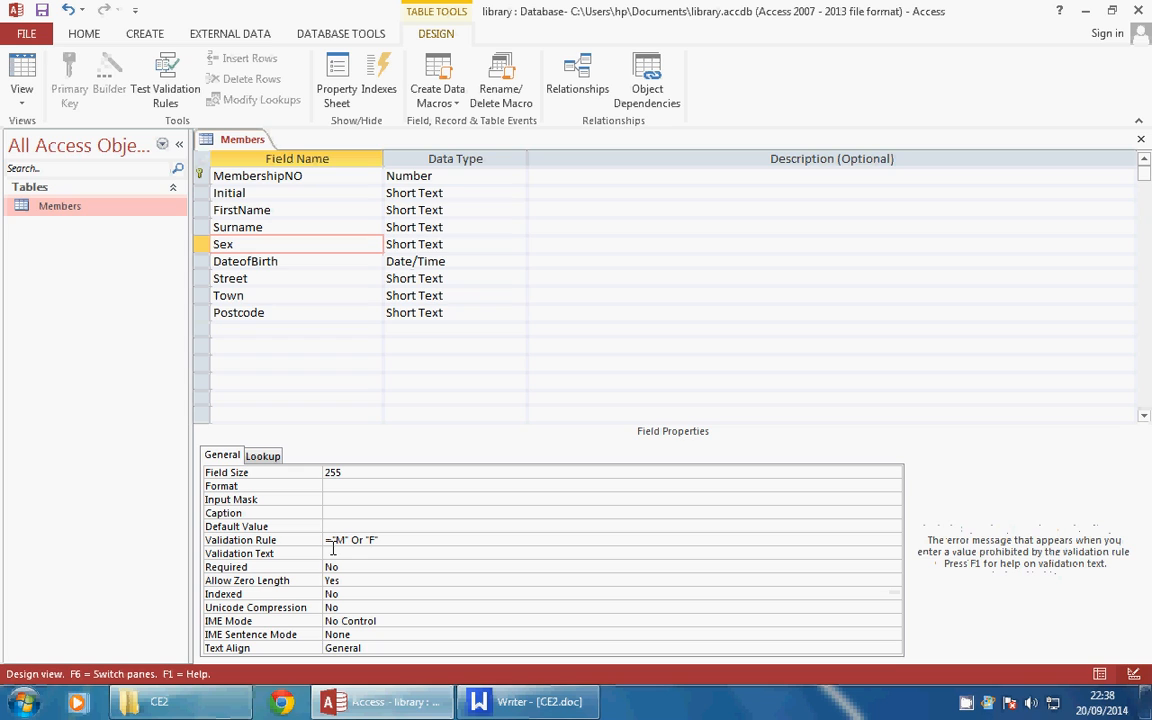
{"action": "type", "text": "\"Gender must be M or F"}
{"action": "left_click", "coordinate": [626, 611]}
{"action": "right_click", "coordinate": [967, 703]}
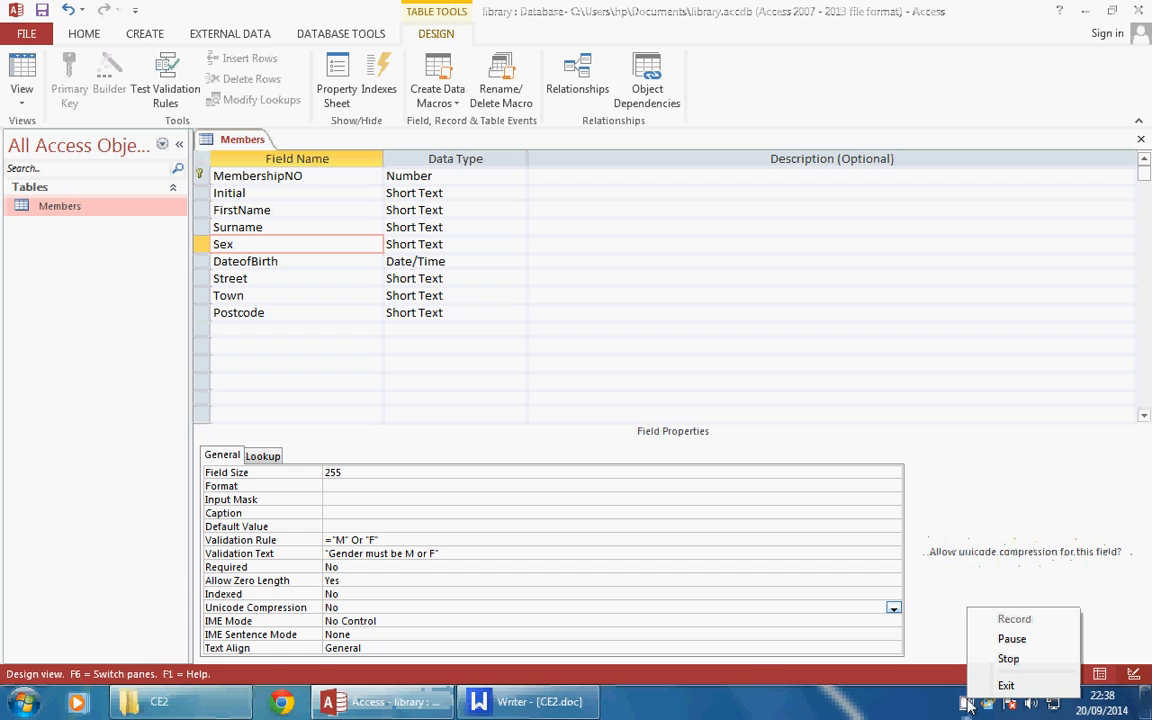
{"action": "left_click", "coordinate": [1003, 640]}
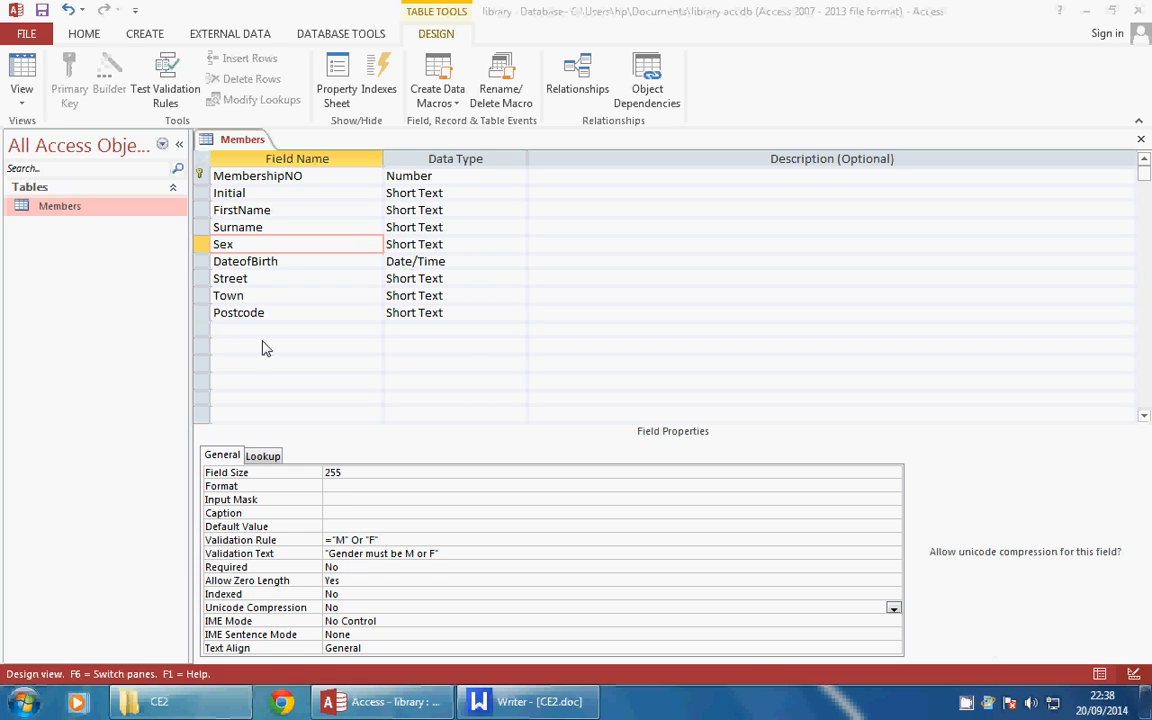
Save the table, test existing data against the rules, and start a new record with membership number 11111
{"action": "left_click", "coordinate": [23, 82]}
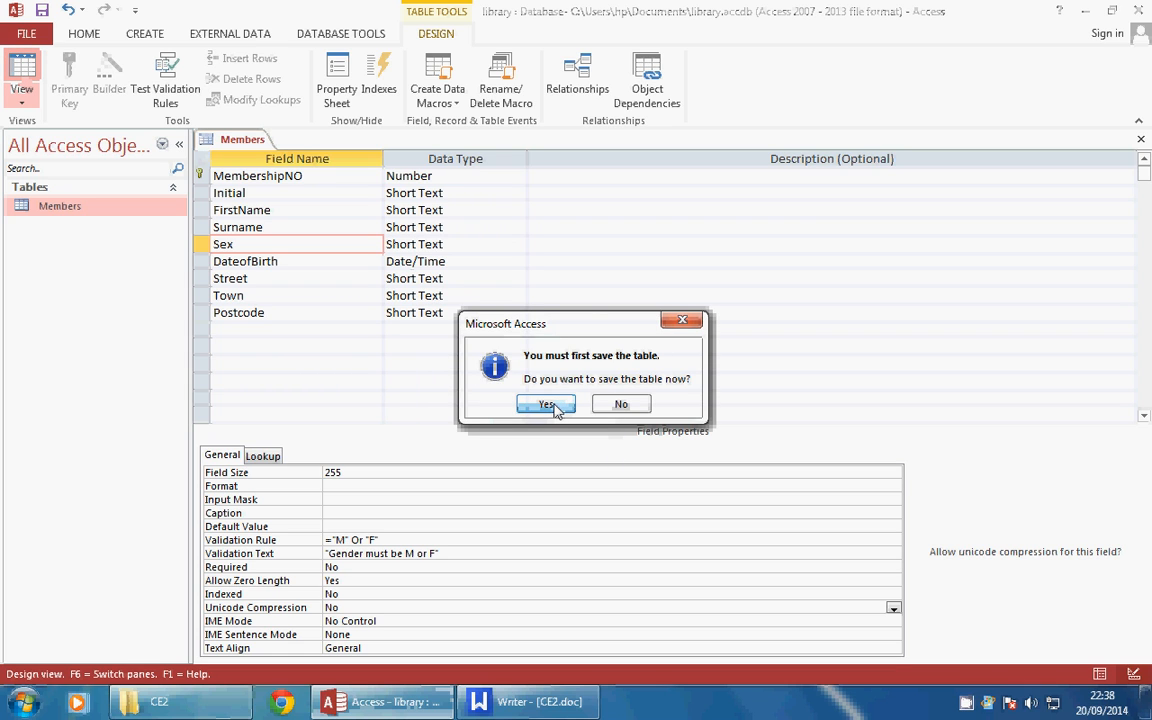
{"action": "left_click", "coordinate": [560, 406]}
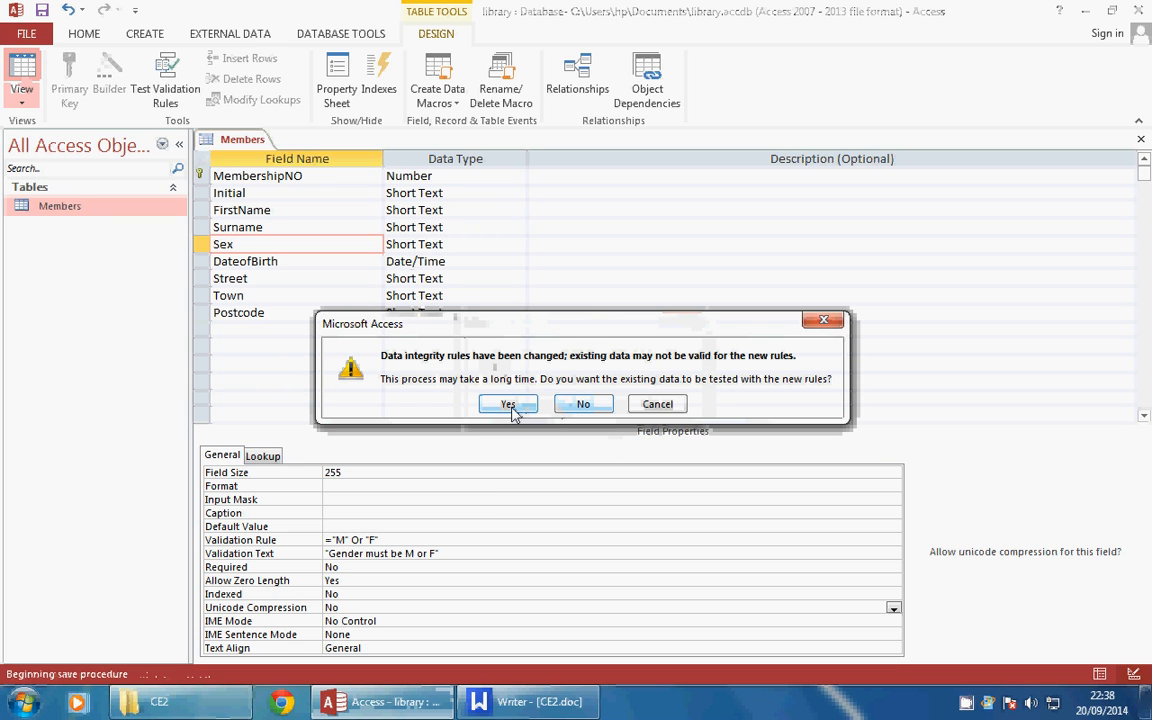
{"action": "left_click", "coordinate": [509, 405]}
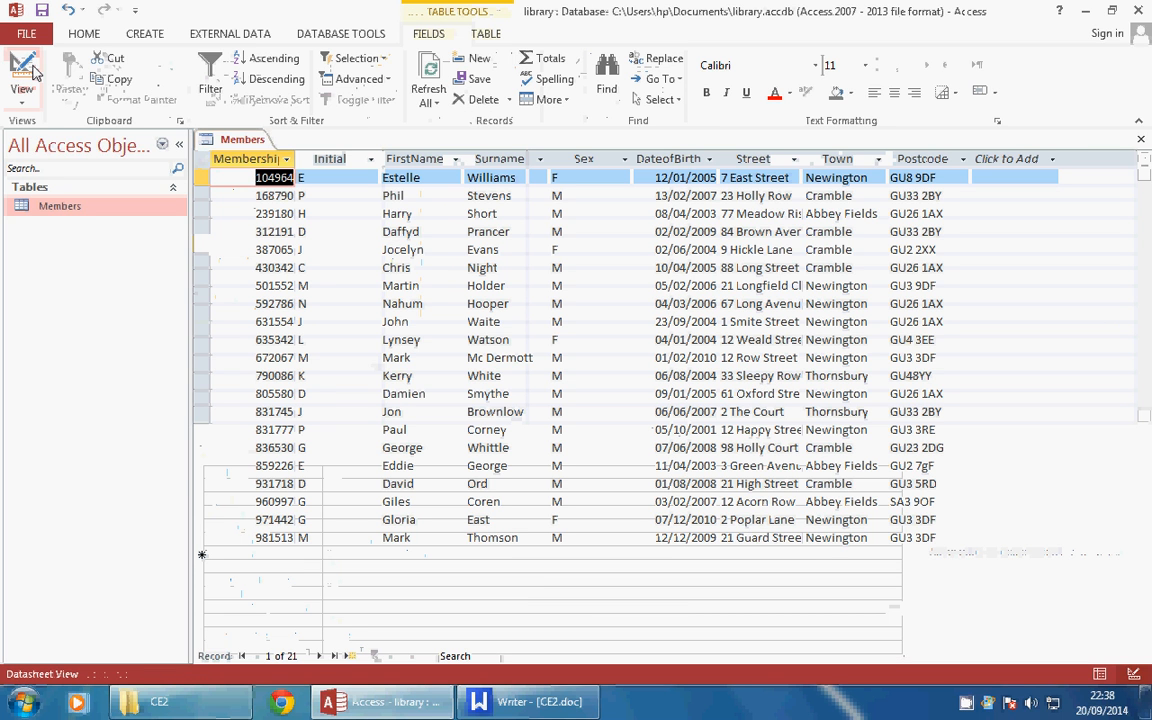
{"action": "left_click", "coordinate": [282, 553]}
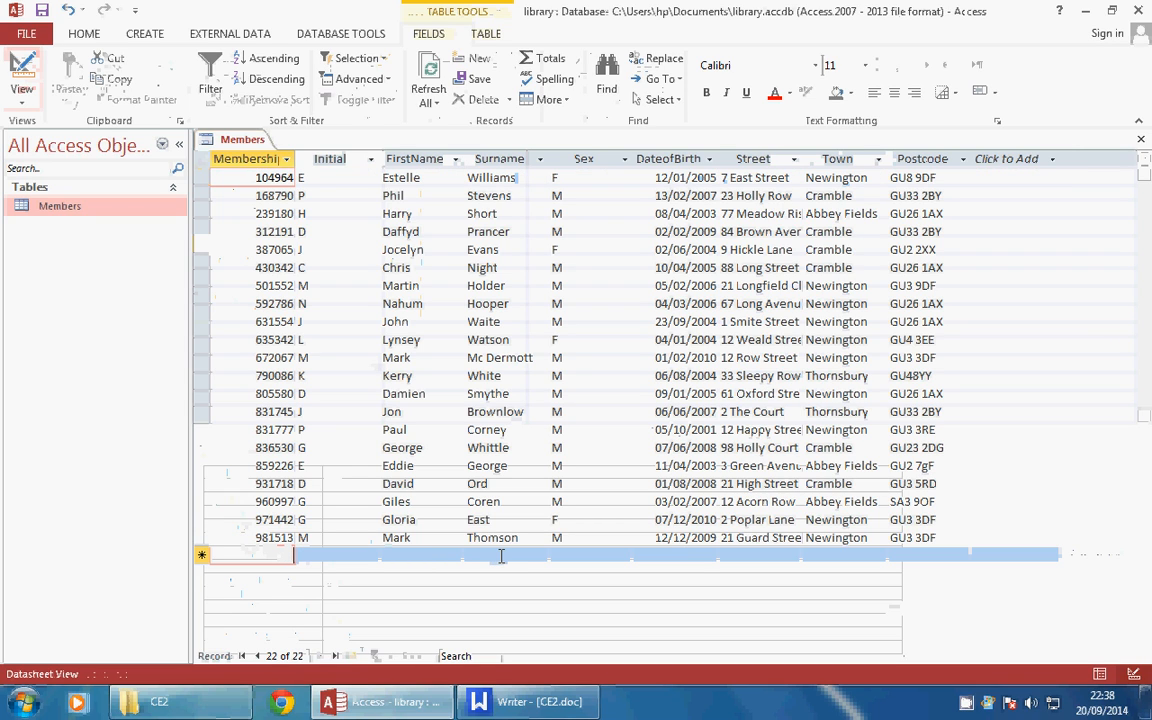
{"action": "type", "text": "111111"}
{"action": "left_click", "coordinate": [314, 562]}
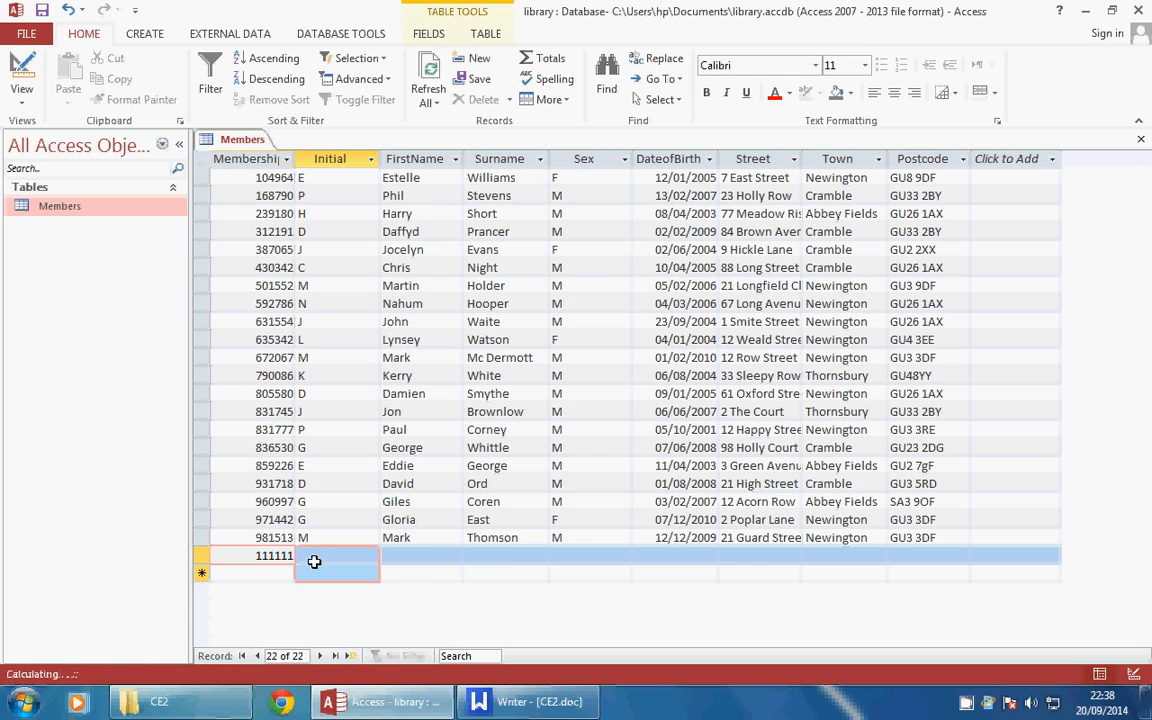
Fill in the new record's initial, first name and surname
{"action": "left_click", "coordinate": [316, 557]}
{"action": "type", "text": "D"}
{"action": "key", "text": "Tab"}
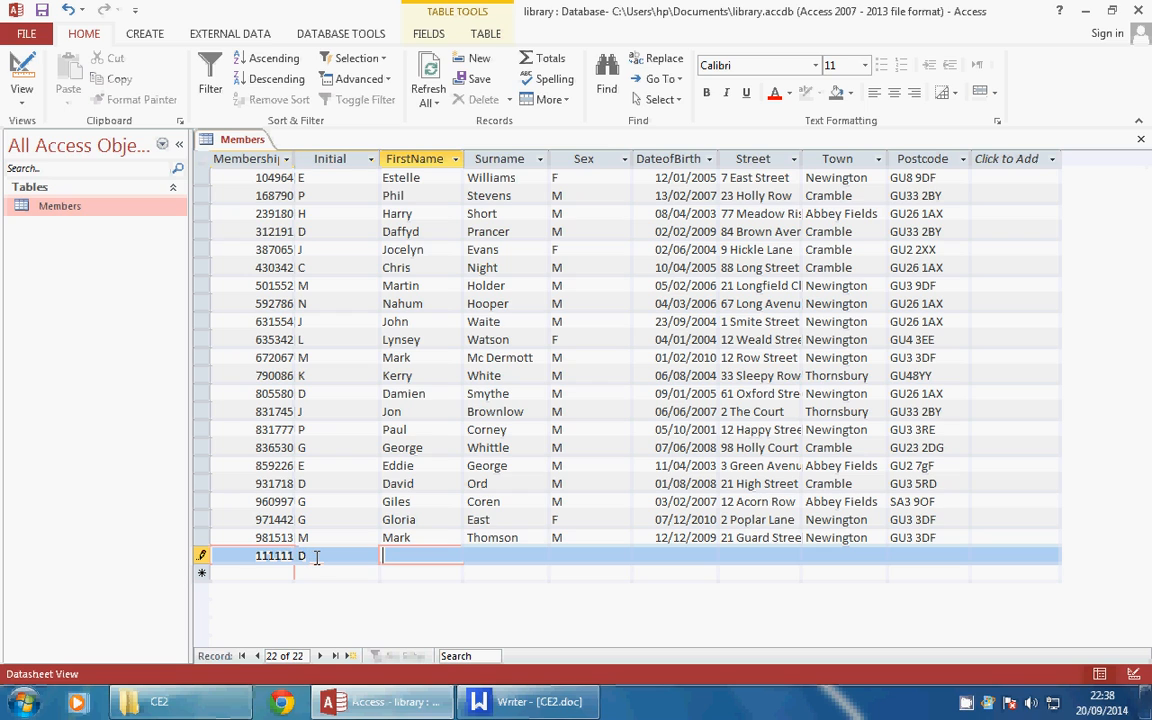
{"action": "key", "text": "Tab"}
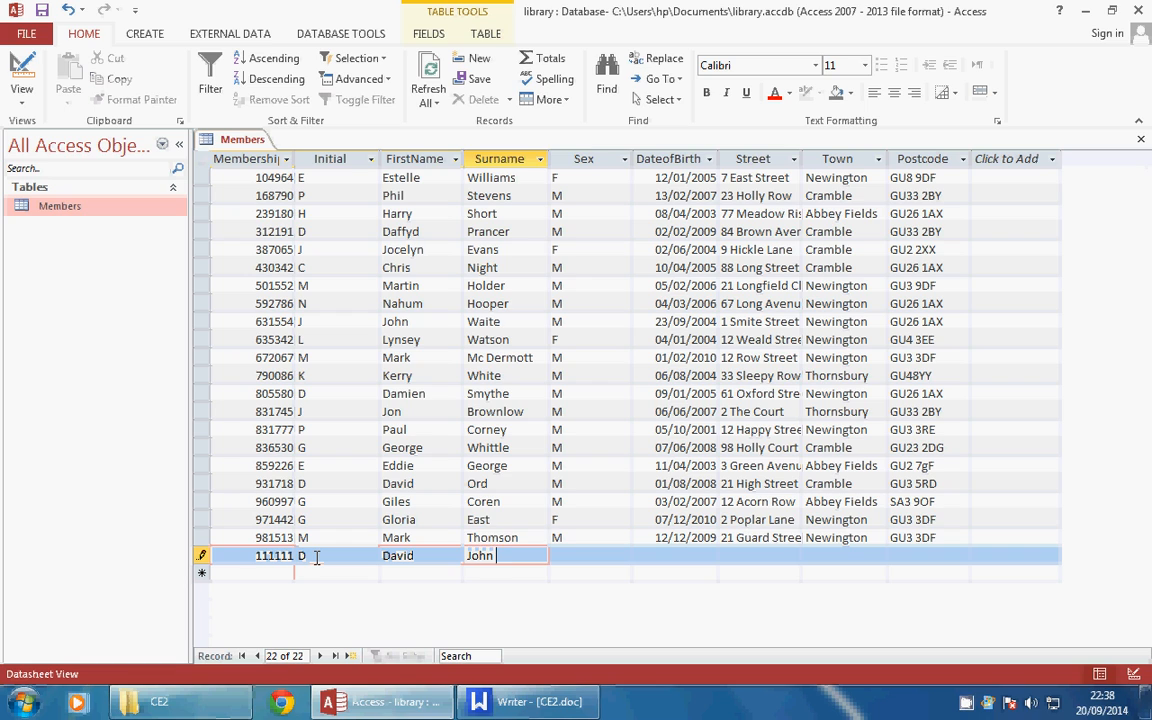
{"action": "key", "text": "Tab"}
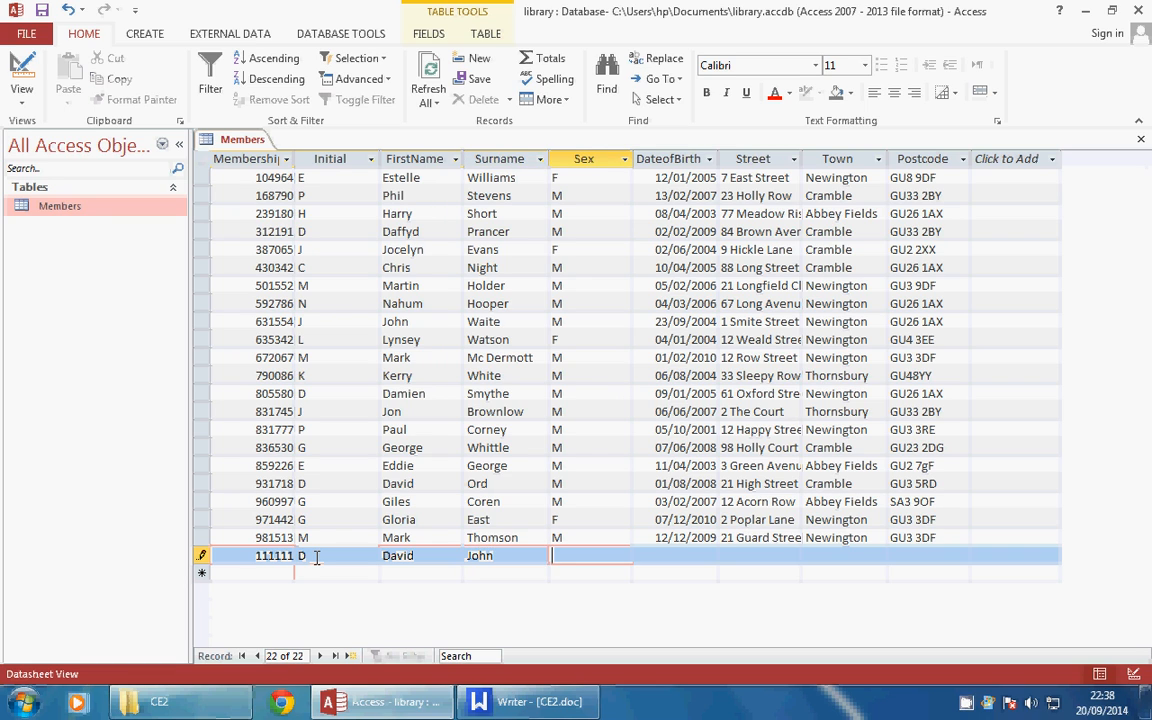
Test the Sex rule with the invalid value S, then enter M instead
{"action": "type", "text": "S"}
{"action": "key", "text": "Tab"}
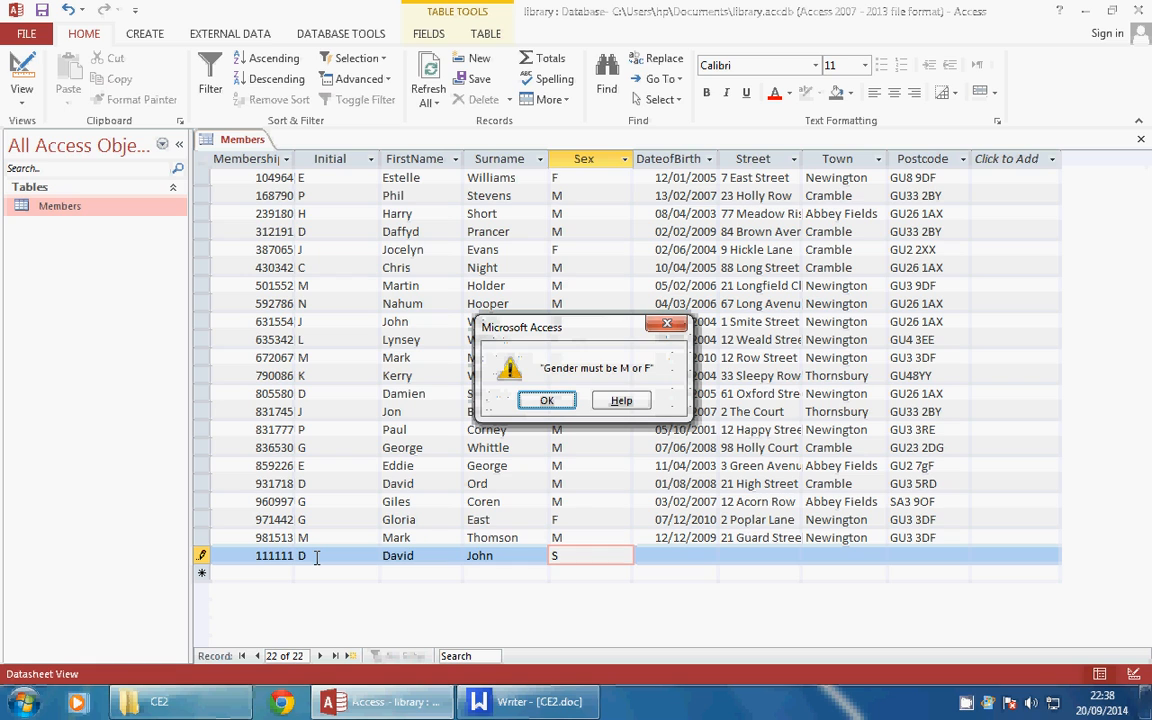
{"action": "left_click", "coordinate": [547, 400]}
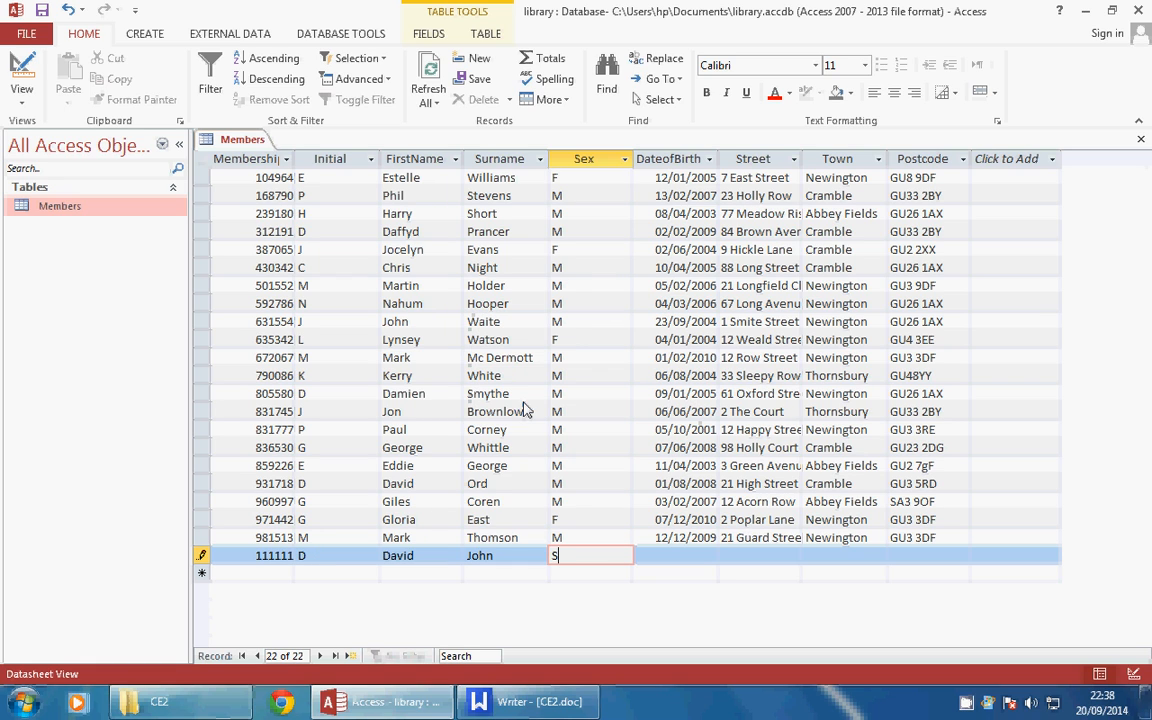
{"action": "type", "text": "M"}
{"action": "key", "text": "Tab"}
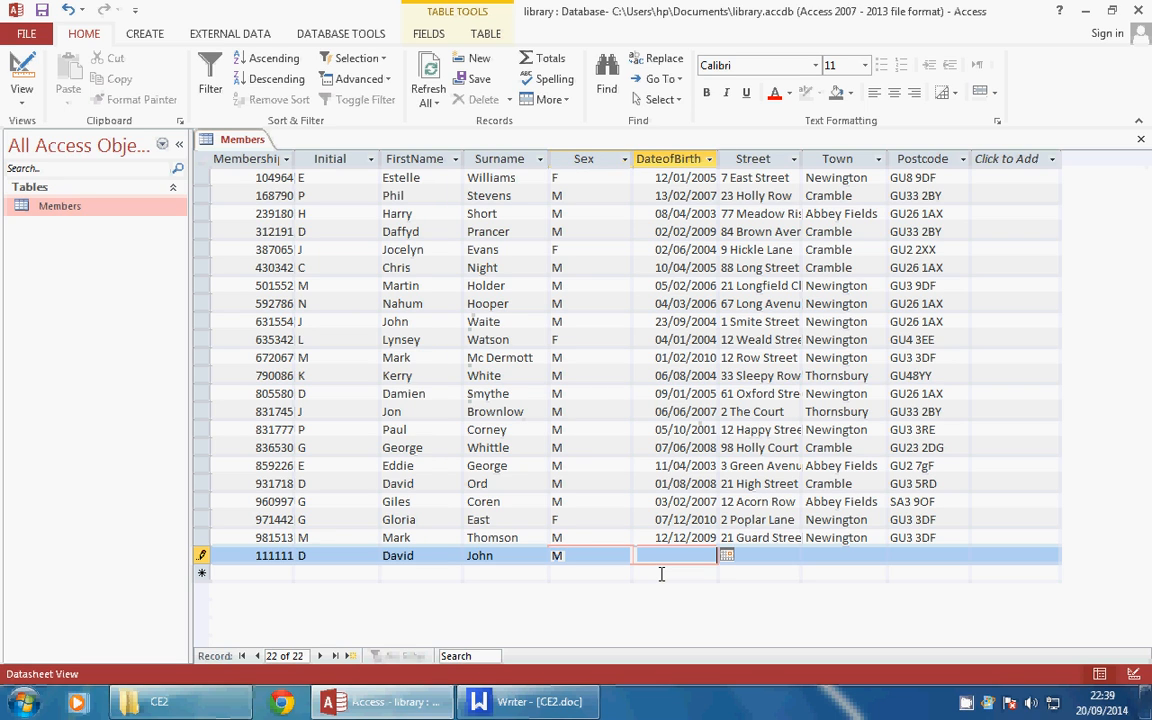
Test the DateofBirth rule with 1/1/1999 and 1/1/2000, then settle on 01/02/2000
{"action": "type", "text": "1/1/"}
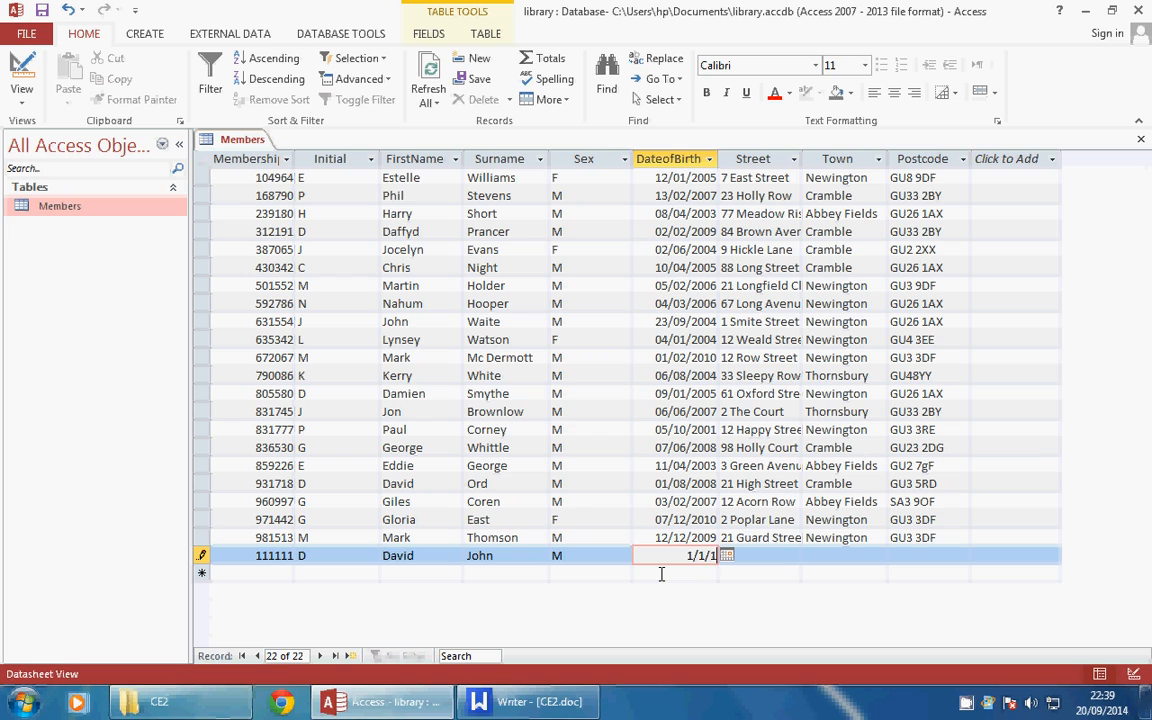
{"action": "type", "text": "1999"}
{"action": "key", "text": "Return"}
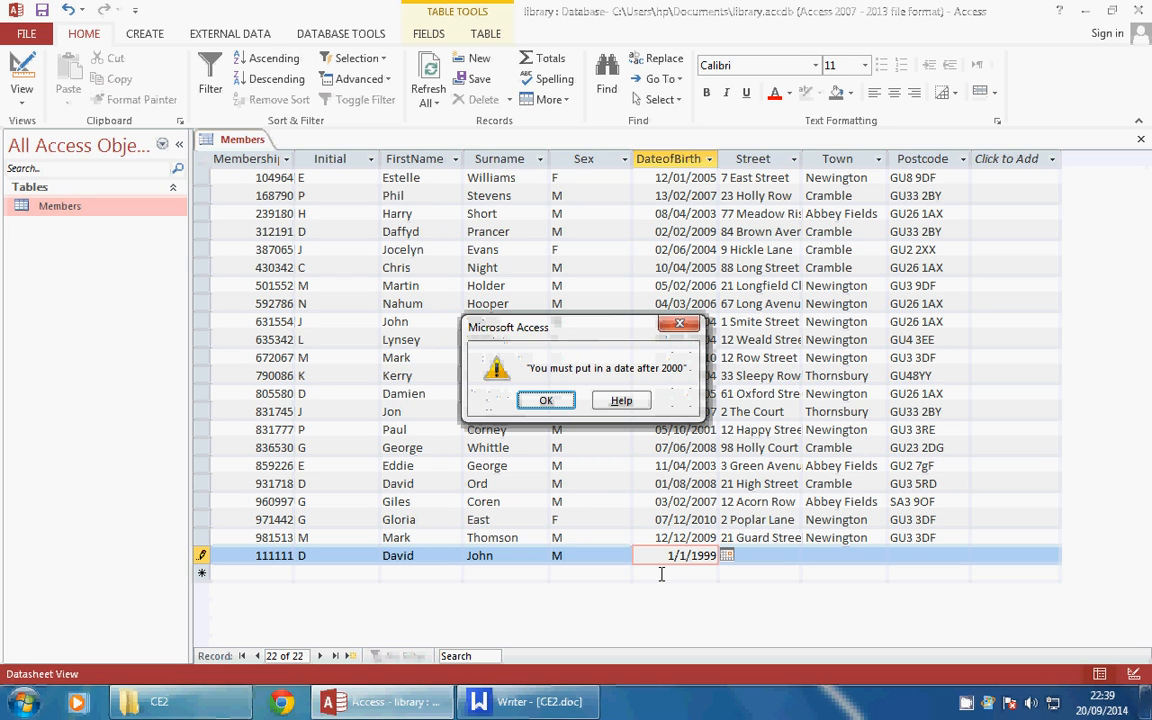
{"action": "left_click", "coordinate": [561, 401]}
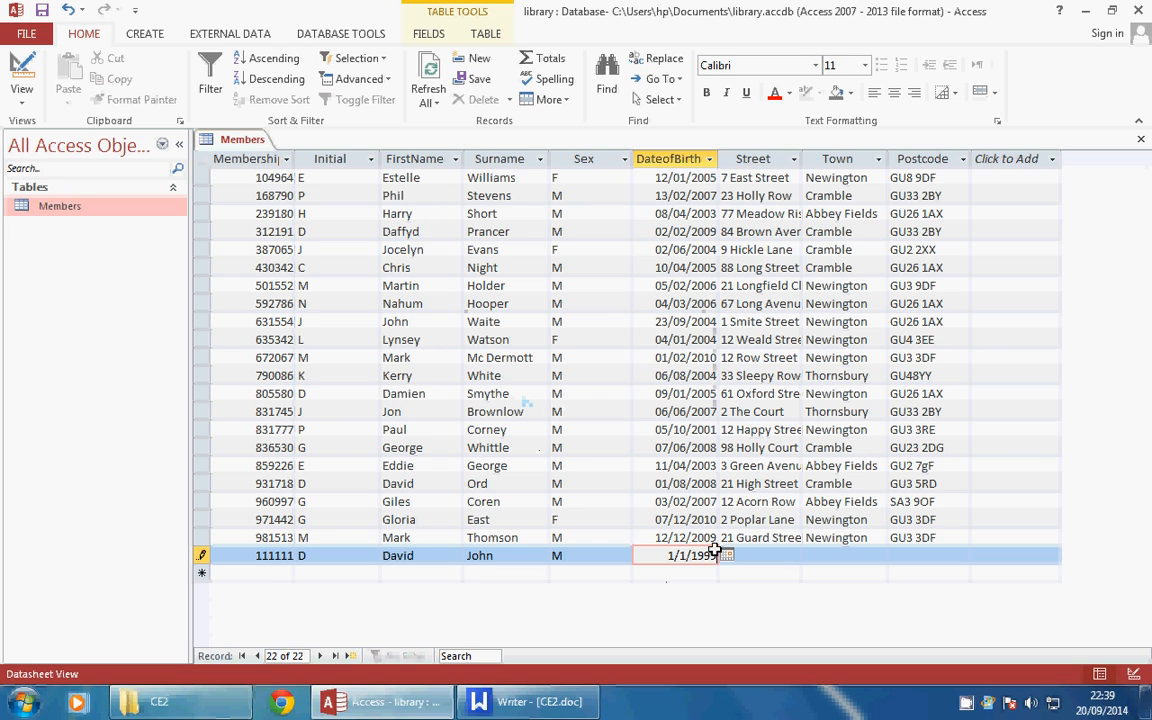
{"action": "key", "text": "BackSpace"}
{"action": "key", "text": "BackSpace"}
{"action": "key", "text": "BackSpace"}
{"action": "key", "text": "BackSpace"}
{"action": "type", "text": "2000"}
{"action": "key", "text": "Return"}
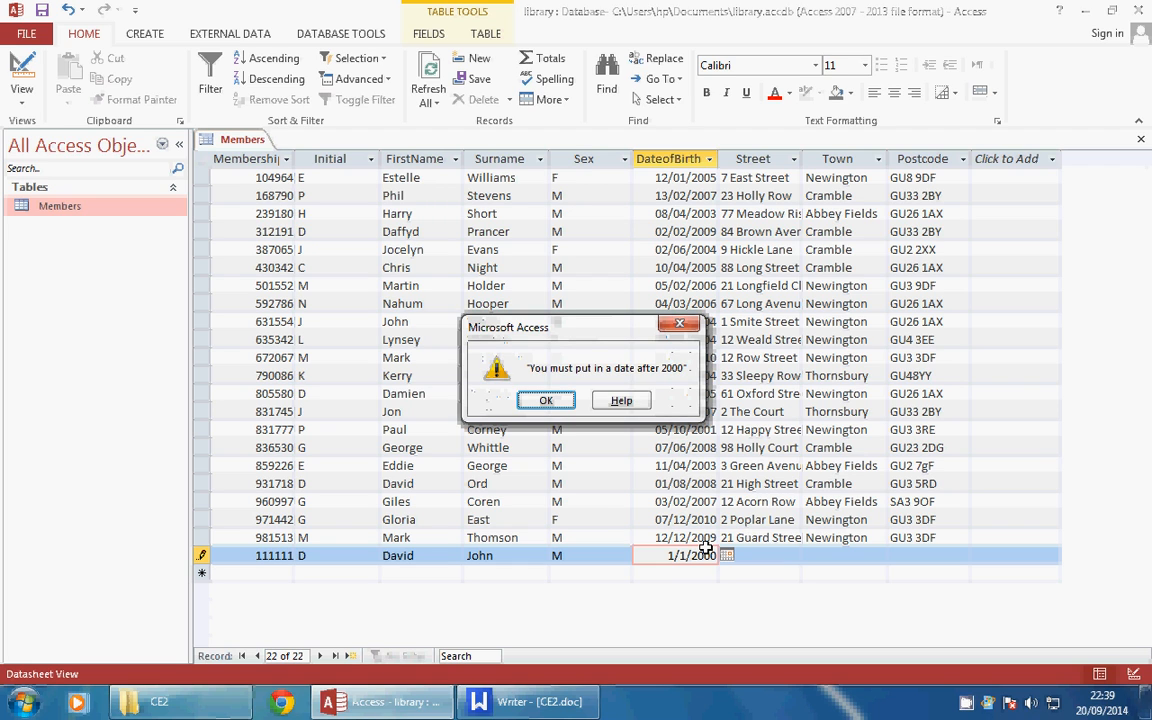
{"action": "left_click", "coordinate": [546, 400]}
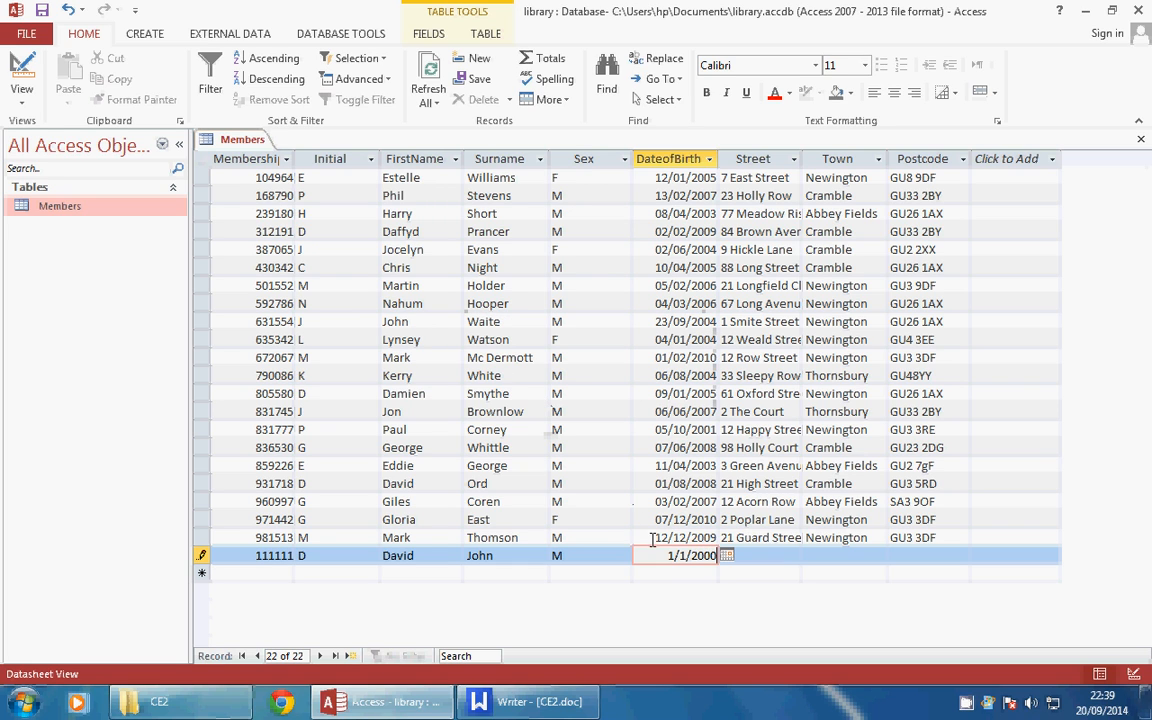
{"action": "key", "text": "Left"}
{"action": "key", "text": "Left"}
{"action": "key", "text": "Left"}
{"action": "left_click", "coordinate": [780, 568]}
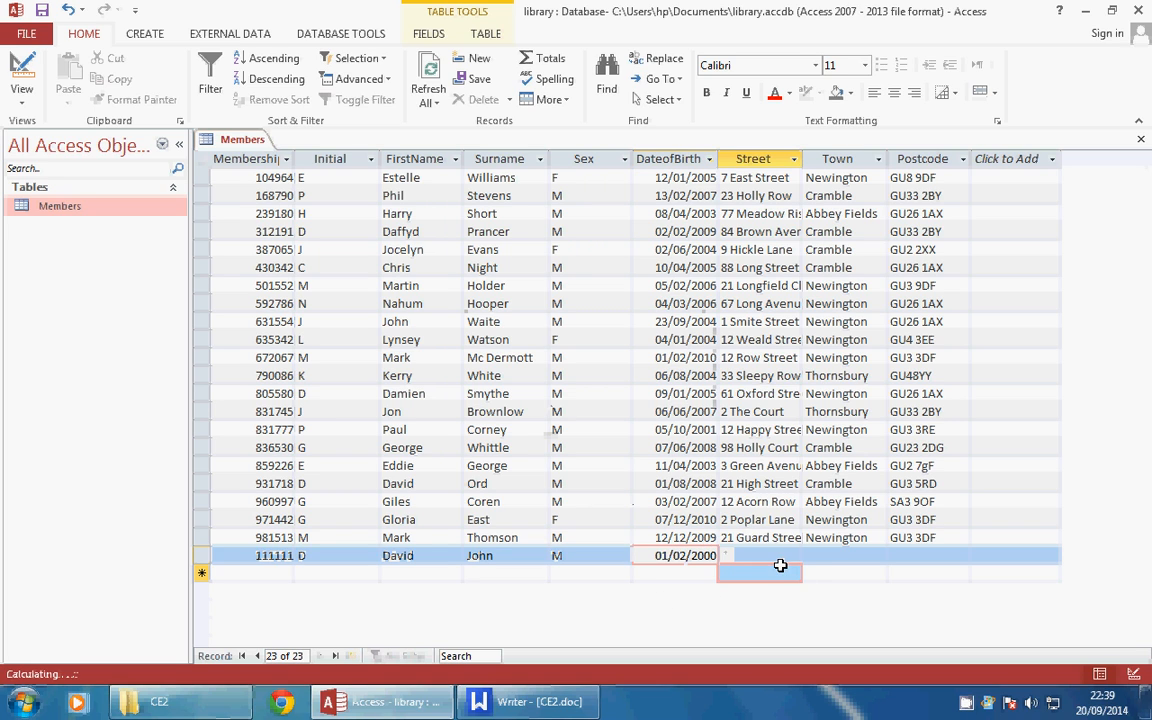
{"action": "left_click", "coordinate": [780, 556]}
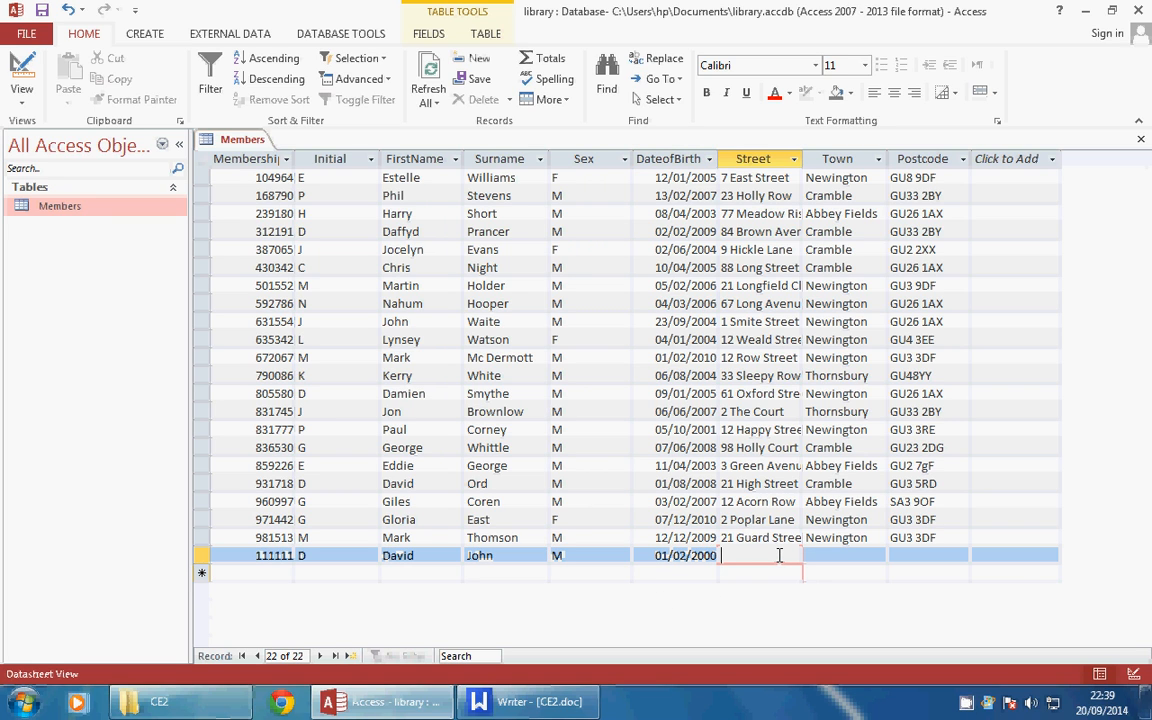
{"action": "key", "text": "Tab"}
{"action": "left_click_drag", "start_coordinate": [845, 538], "coordinate": [946, 539]}
{"action": "left_click", "coordinate": [888, 537]}
{"action": "key", "text": "ctrl+c"}
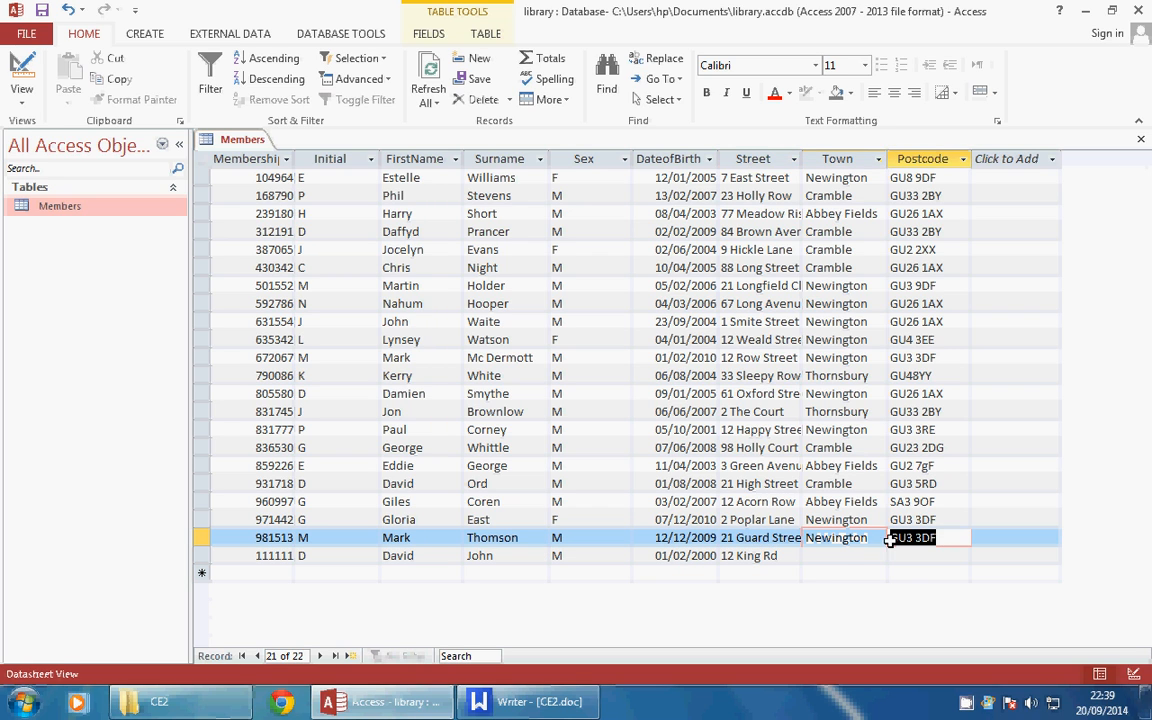
{"action": "right_click", "coordinate": [937, 537]}
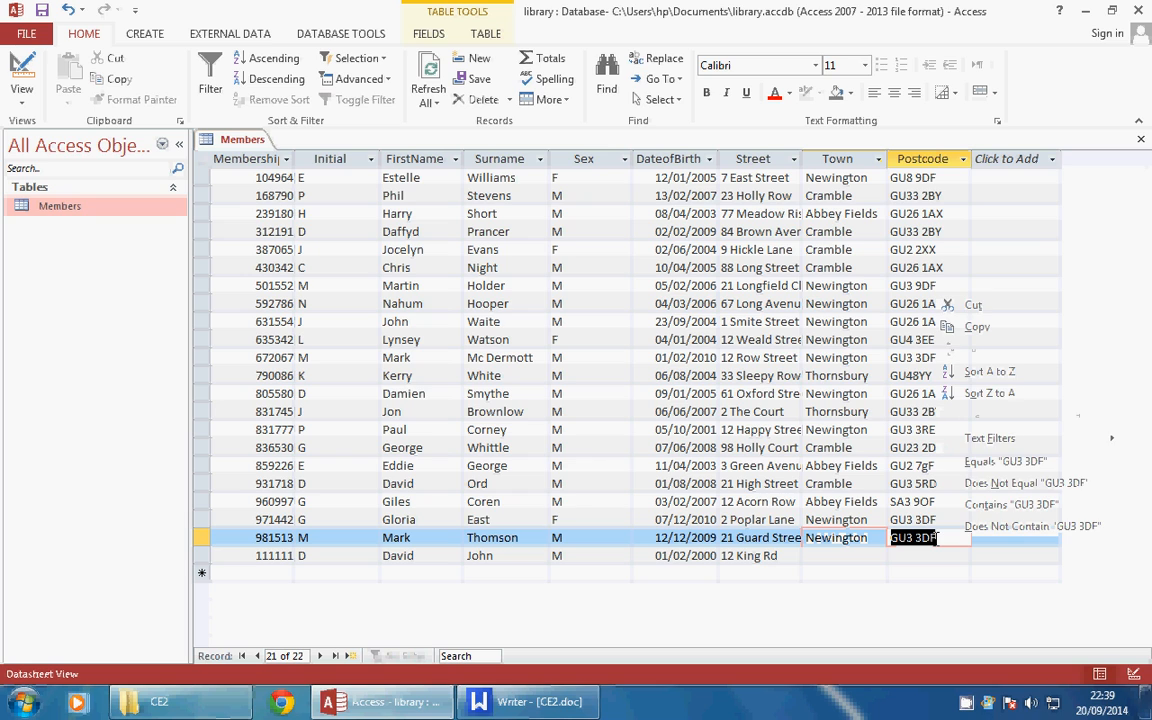
{"action": "left_click", "coordinate": [955, 322]}
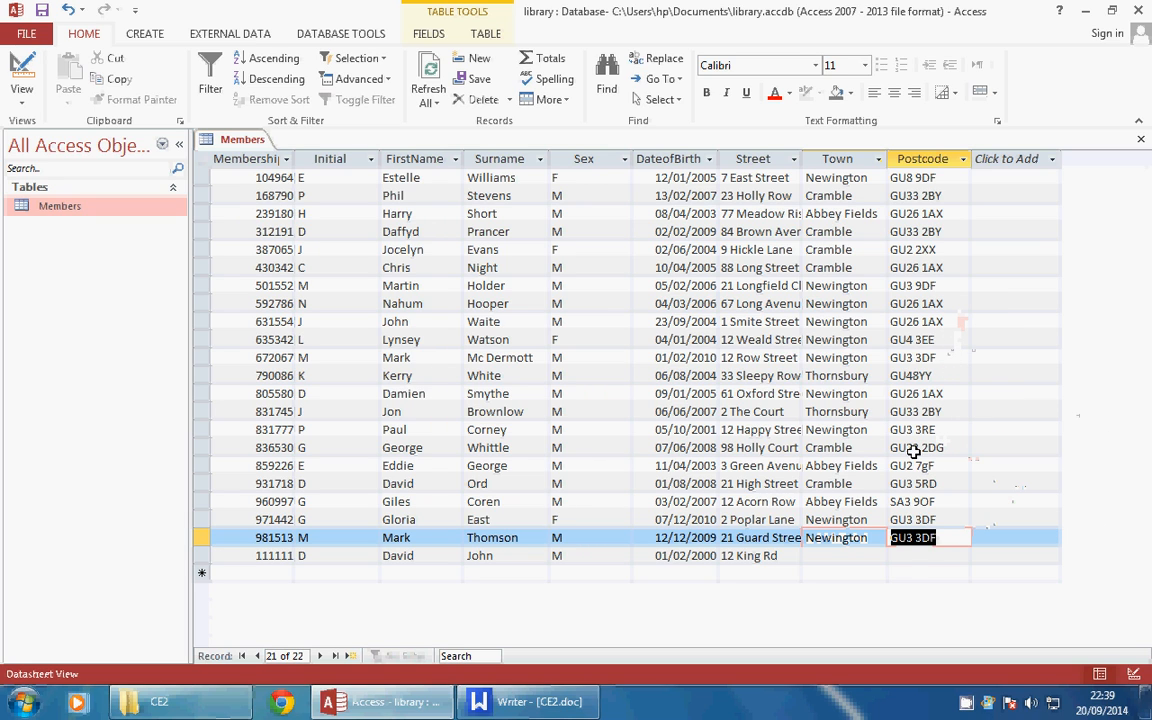
{"action": "left_click", "coordinate": [903, 555]}
{"action": "key", "text": "ctrl+v"}
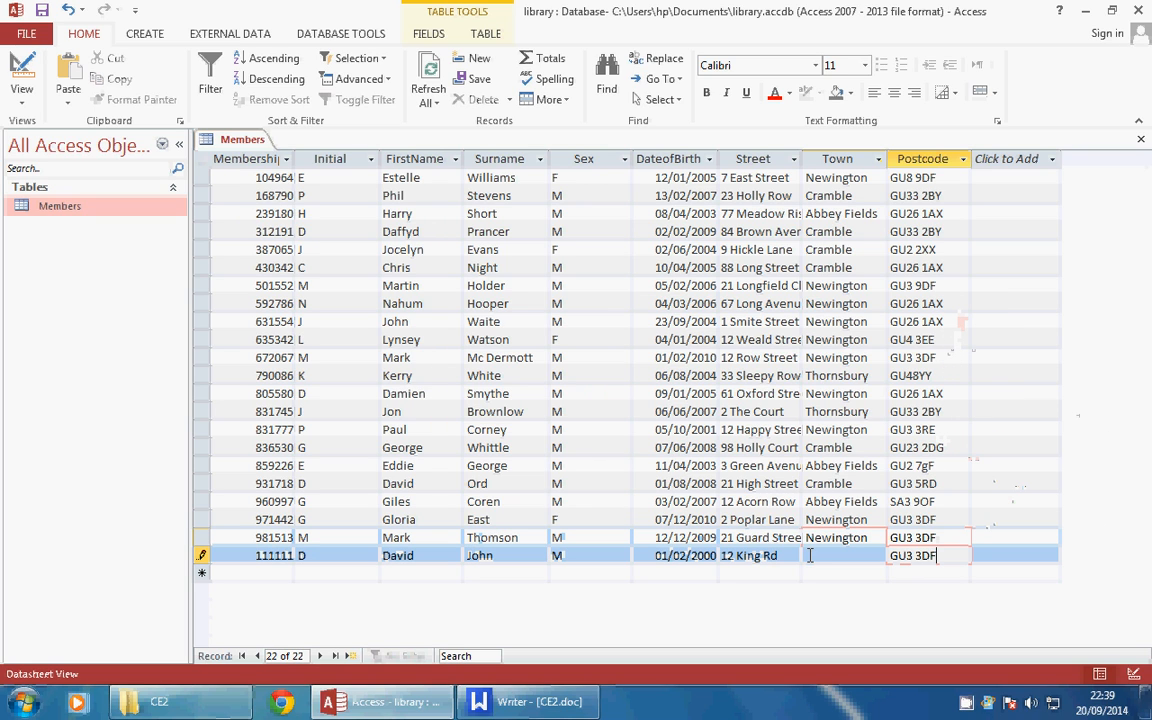
Enter Newington as the town and save the completed record
{"action": "left_click", "coordinate": [872, 538]}
{"action": "right_click", "coordinate": [872, 538]}
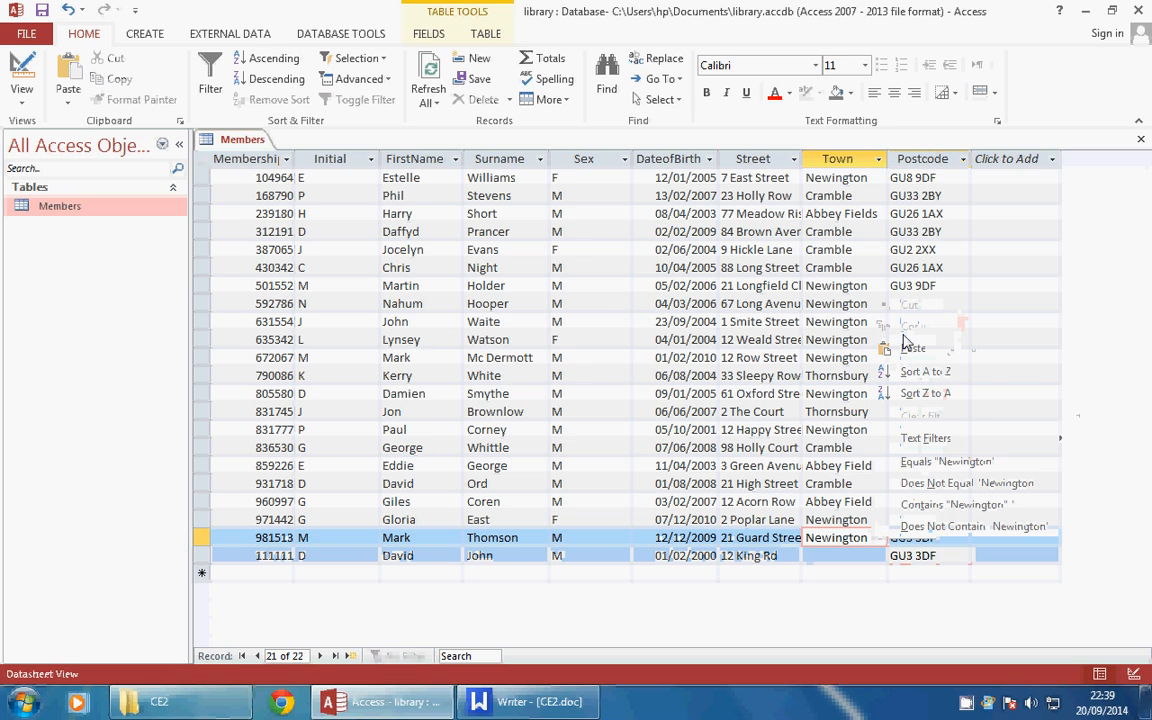
{"action": "left_click", "coordinate": [826, 558]}
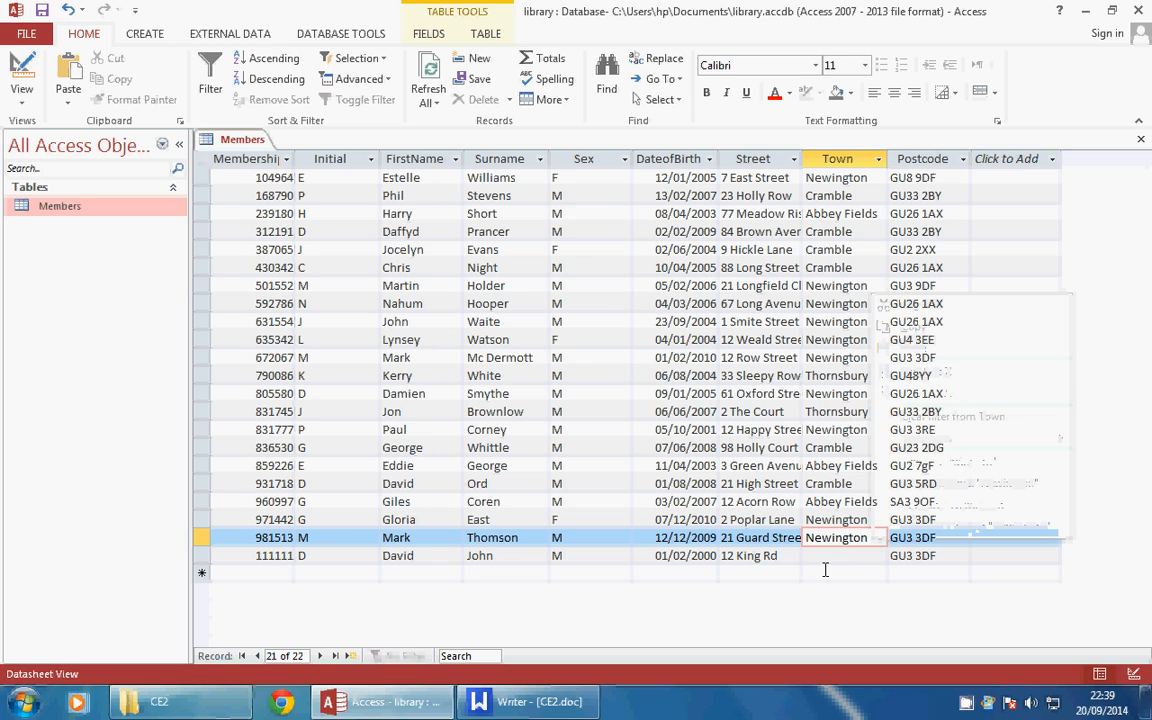
{"action": "left_click", "coordinate": [825, 560]}
{"action": "type", "text": "Newington"}
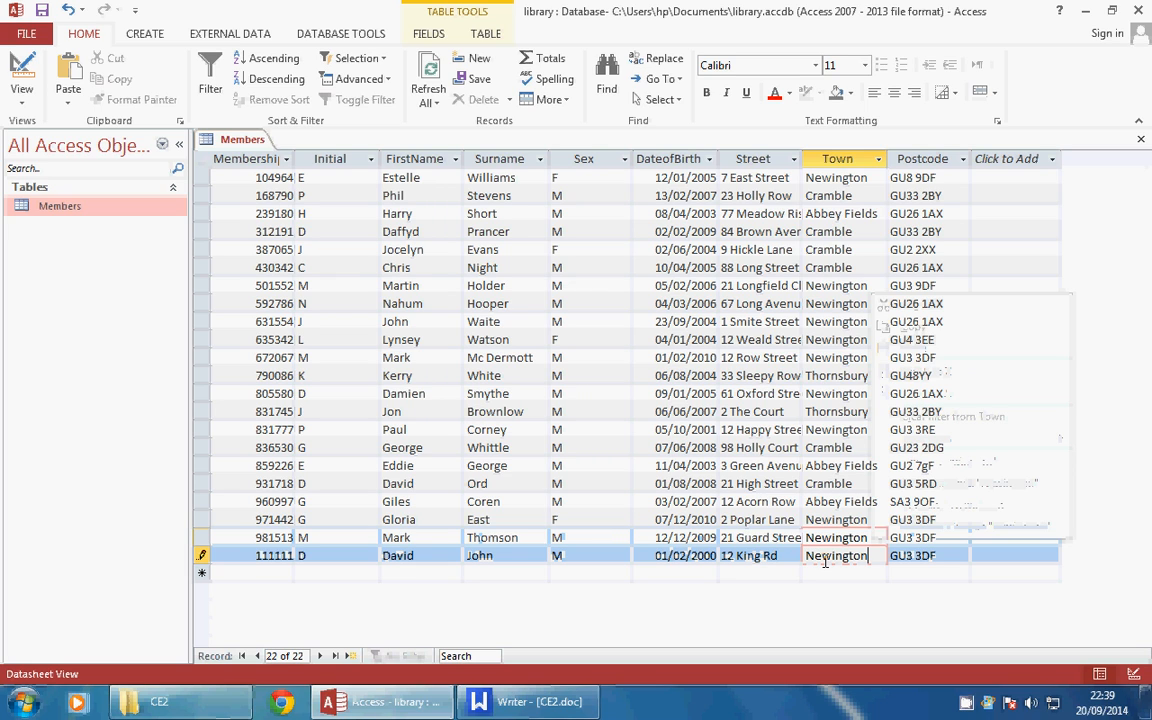
{"action": "key", "text": "Down"}
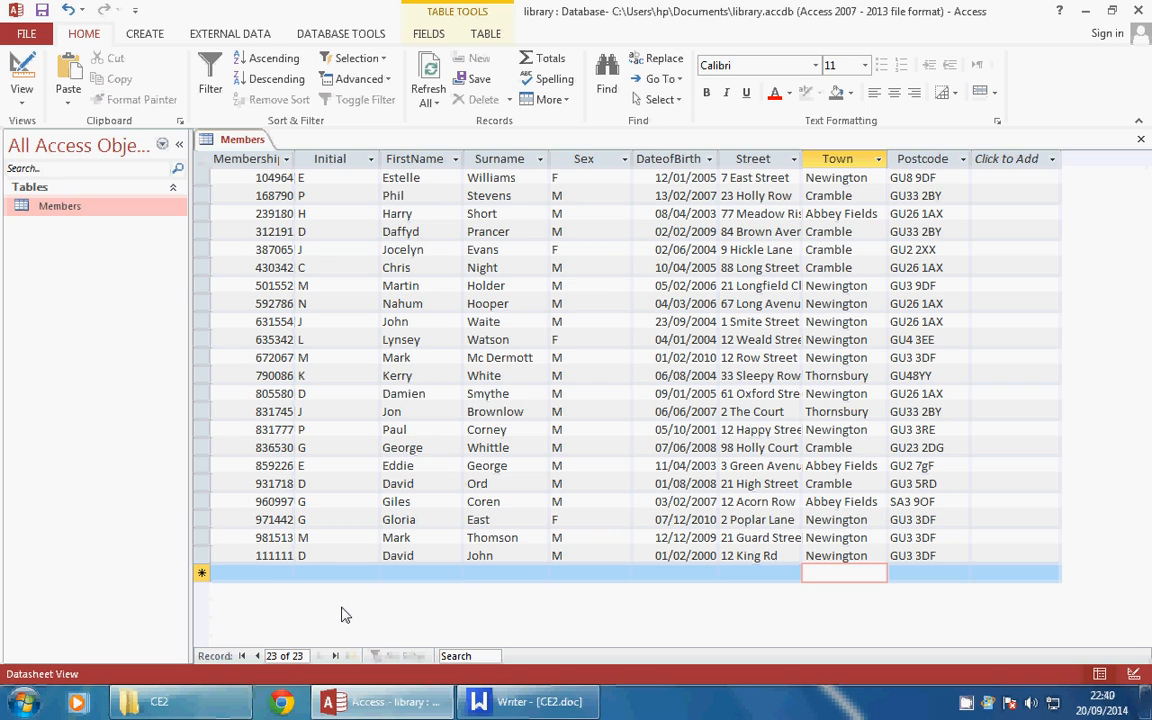
Stop the CamStudio screen recording and close Microsoft Access
{"action": "right_click", "coordinate": [966, 707]}
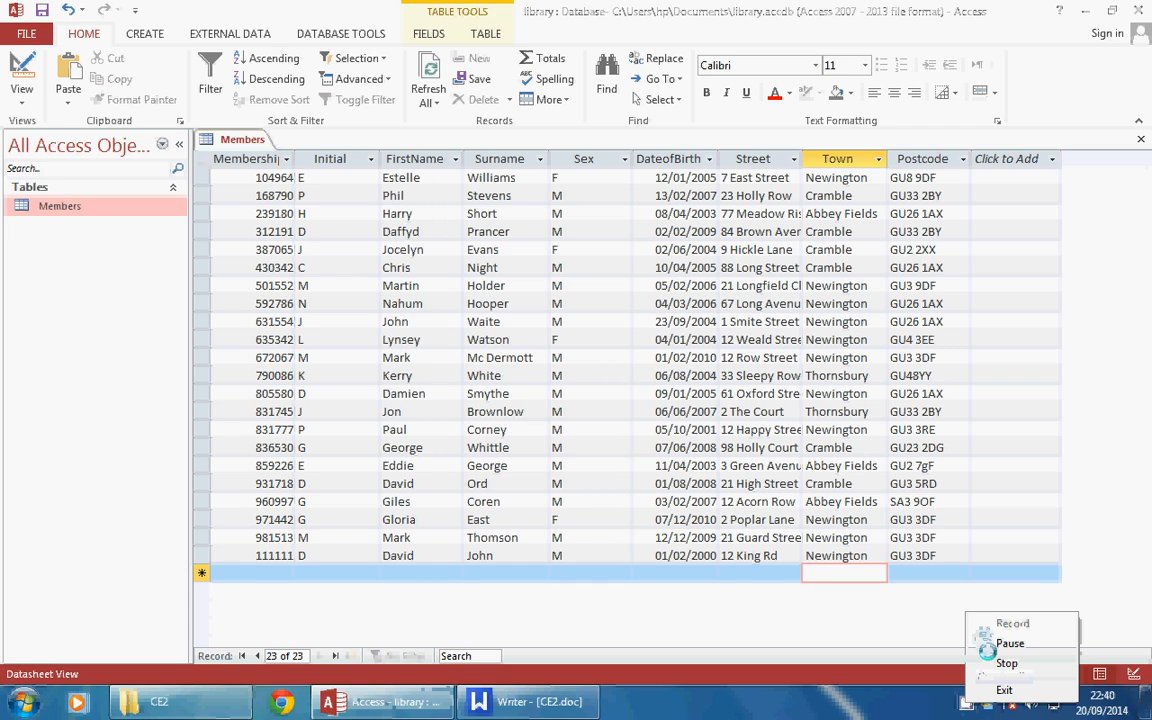
{"action": "left_click", "coordinate": [990, 662]}
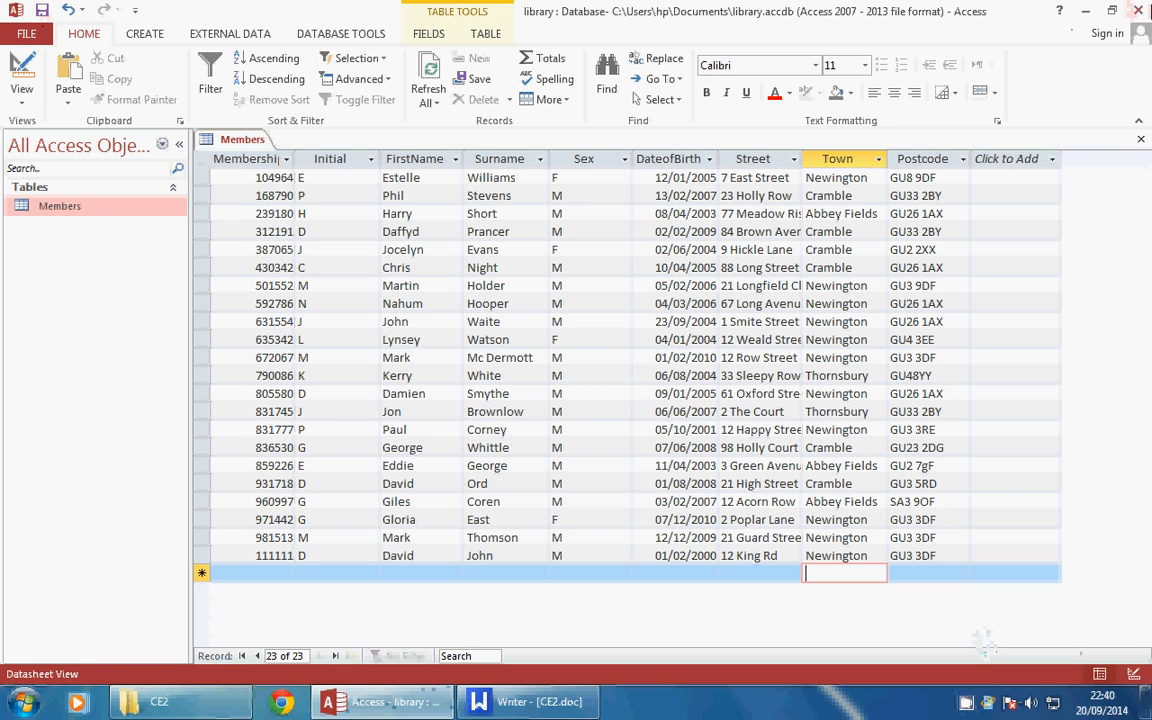
{"action": "left_click", "coordinate": [1138, 10]}
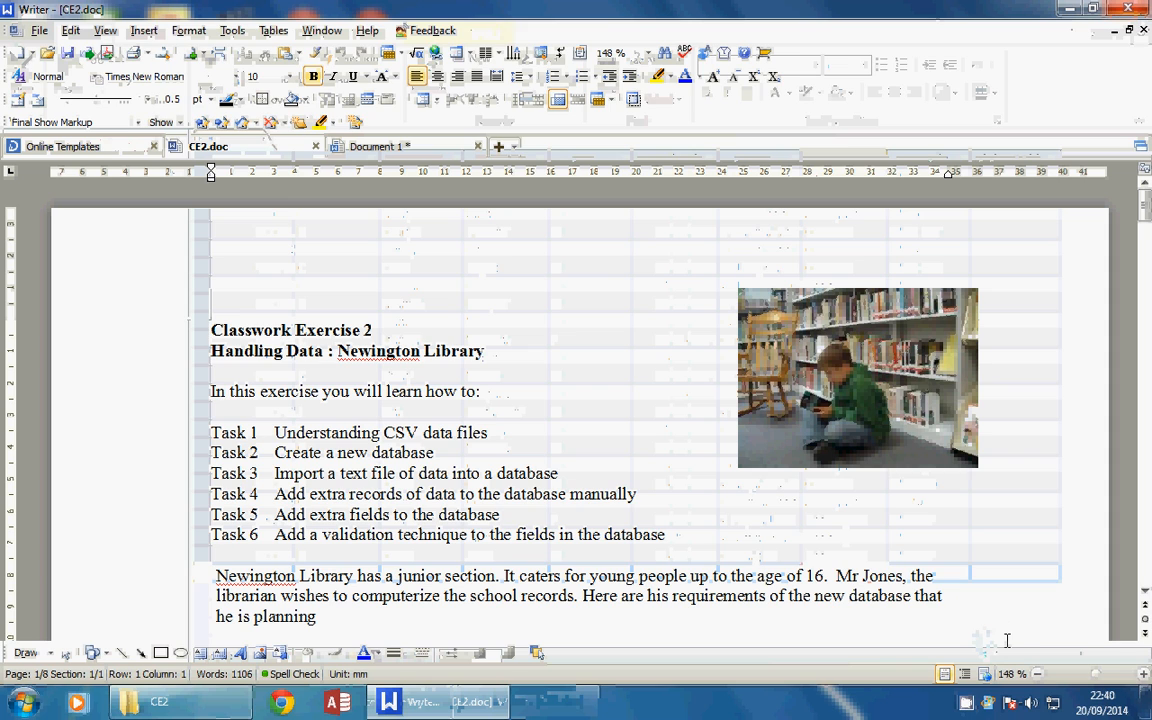